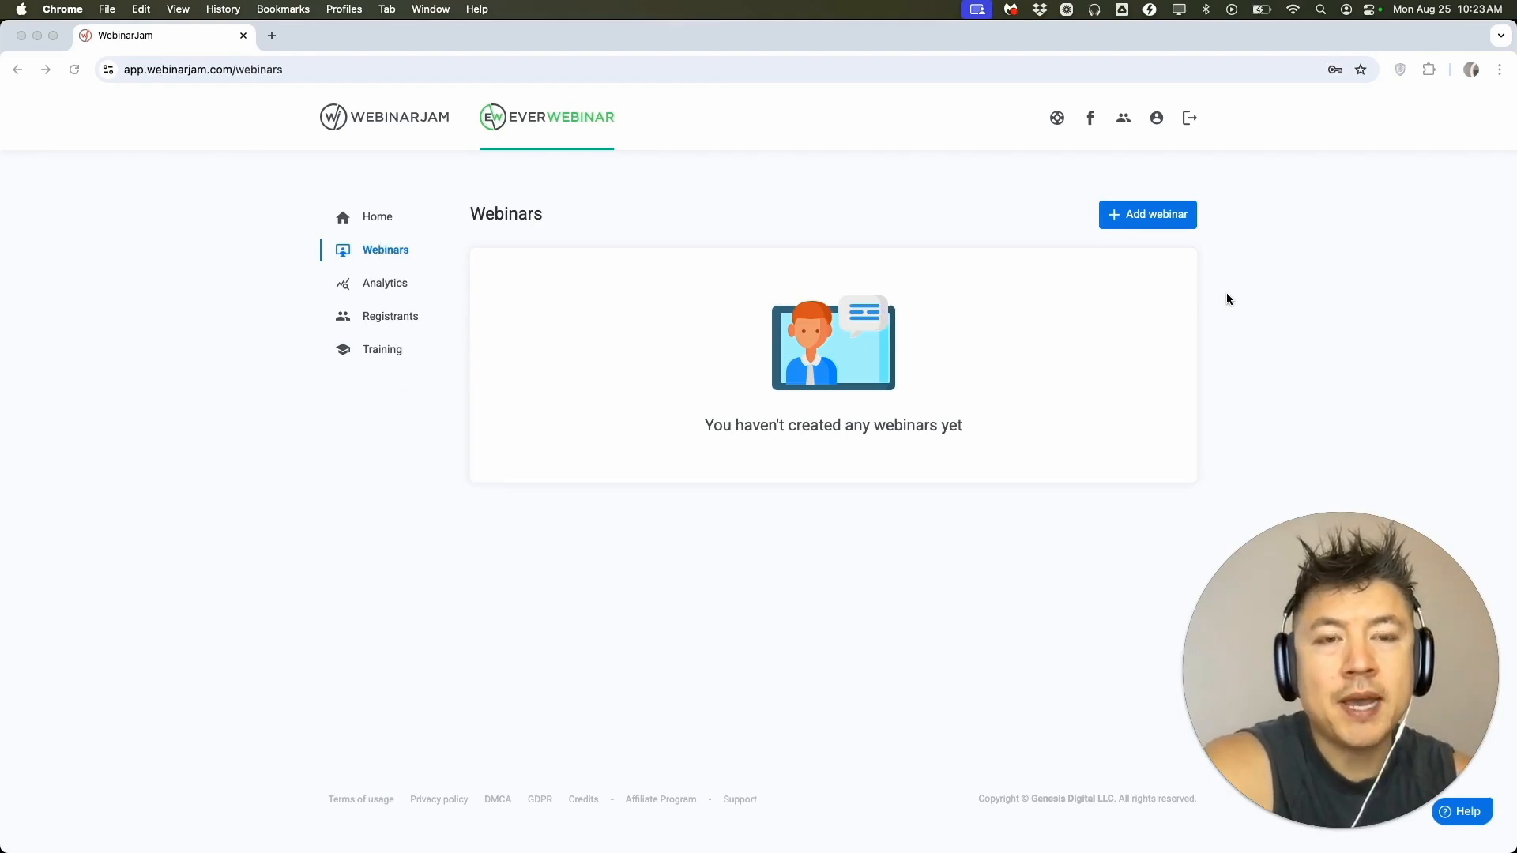
Add a new webinar and place the cursor in the video file URL field for its external source video.
left_click(1157, 221)
scroll(873, 431, "down", 1)
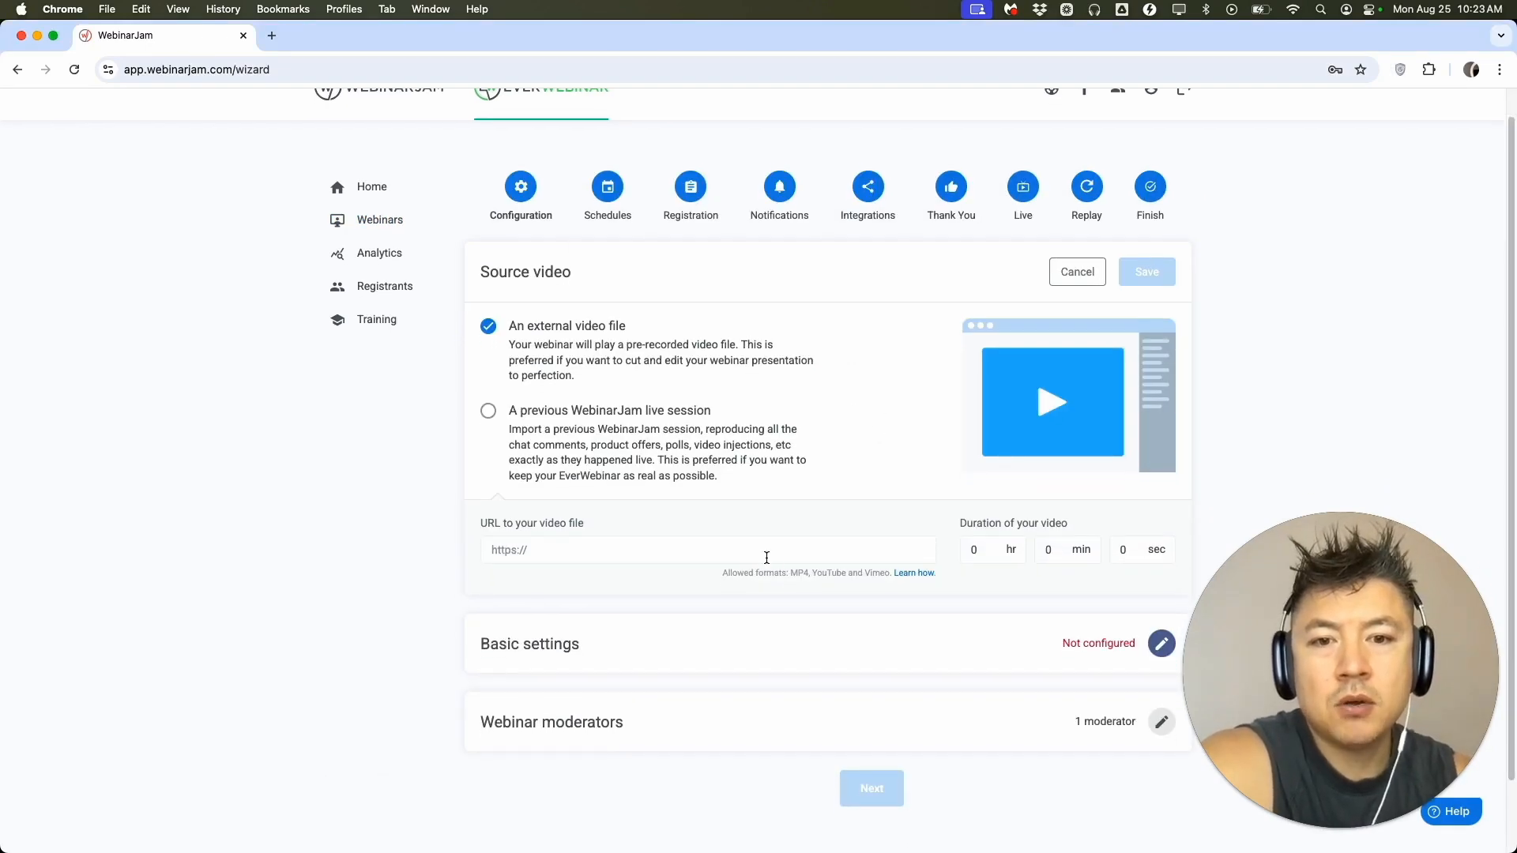
scroll(766, 557, "down", 2)
scroll(857, 502, "up", 2)
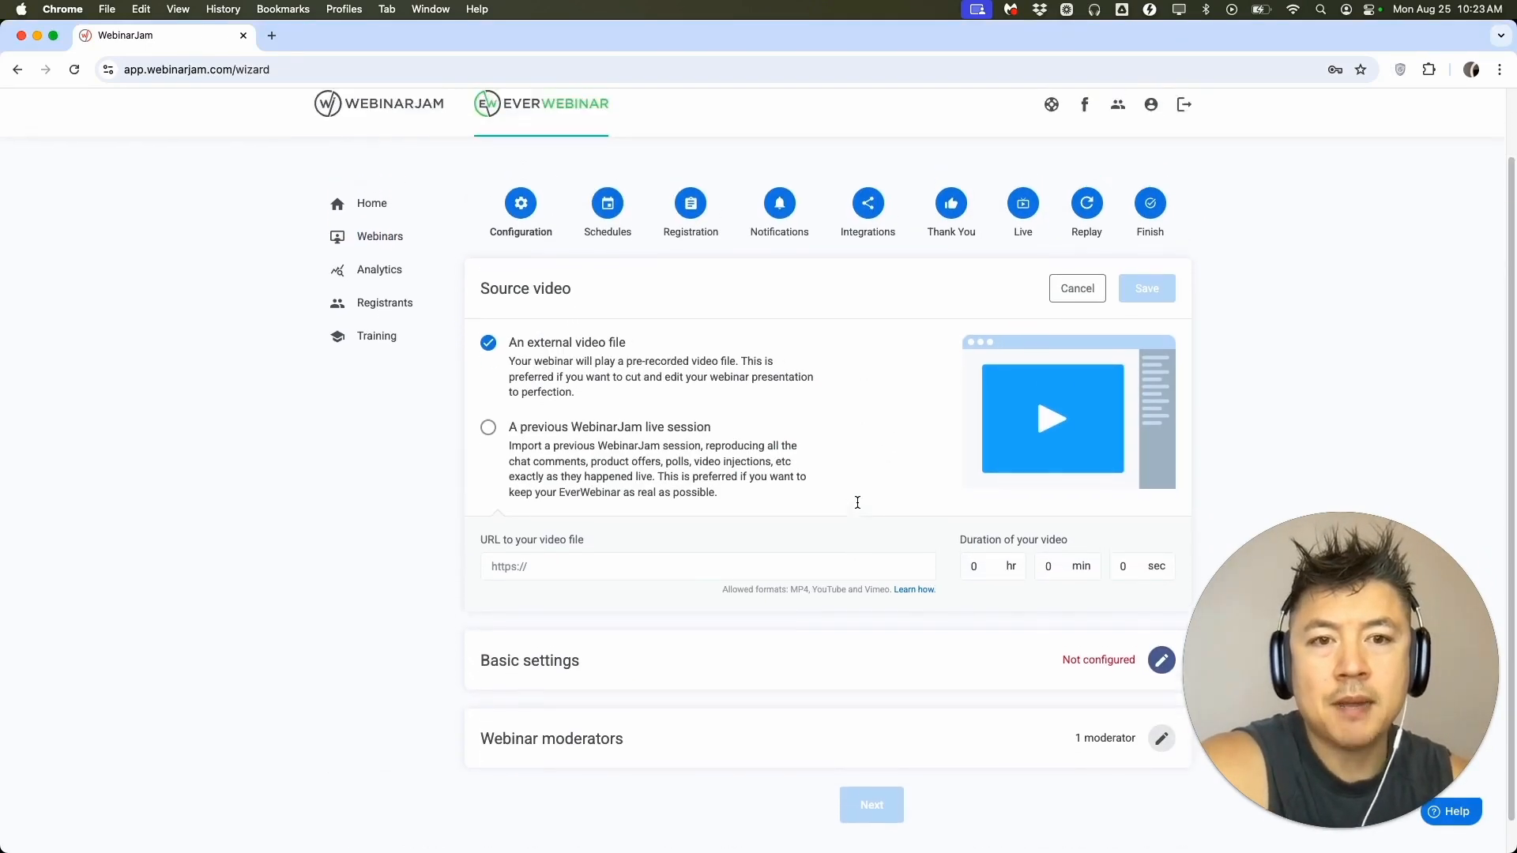
scroll(766, 380, "down", 1)
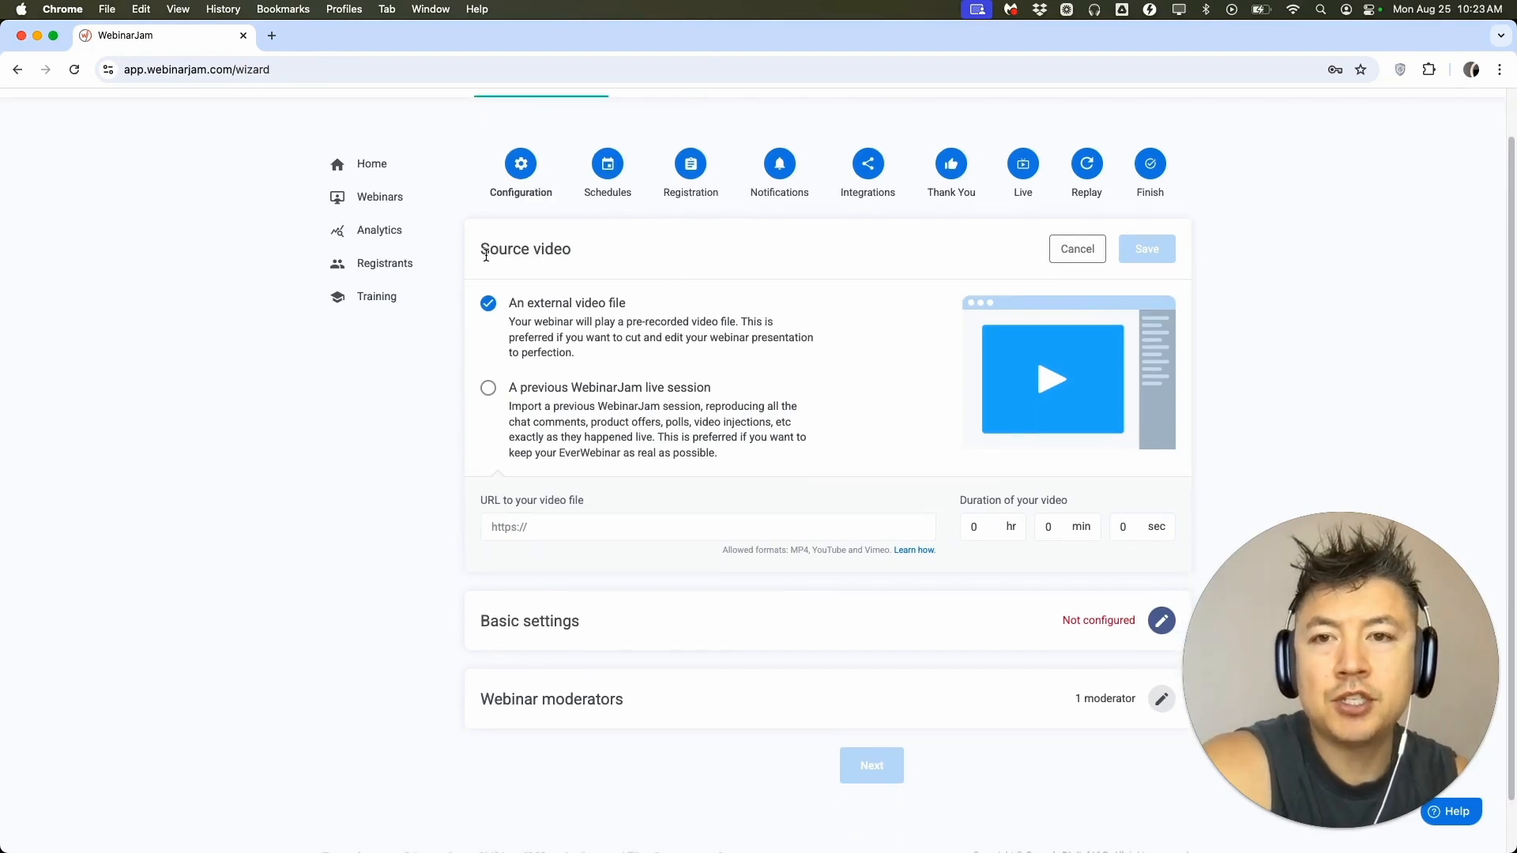
scroll(632, 492, "down", 1)
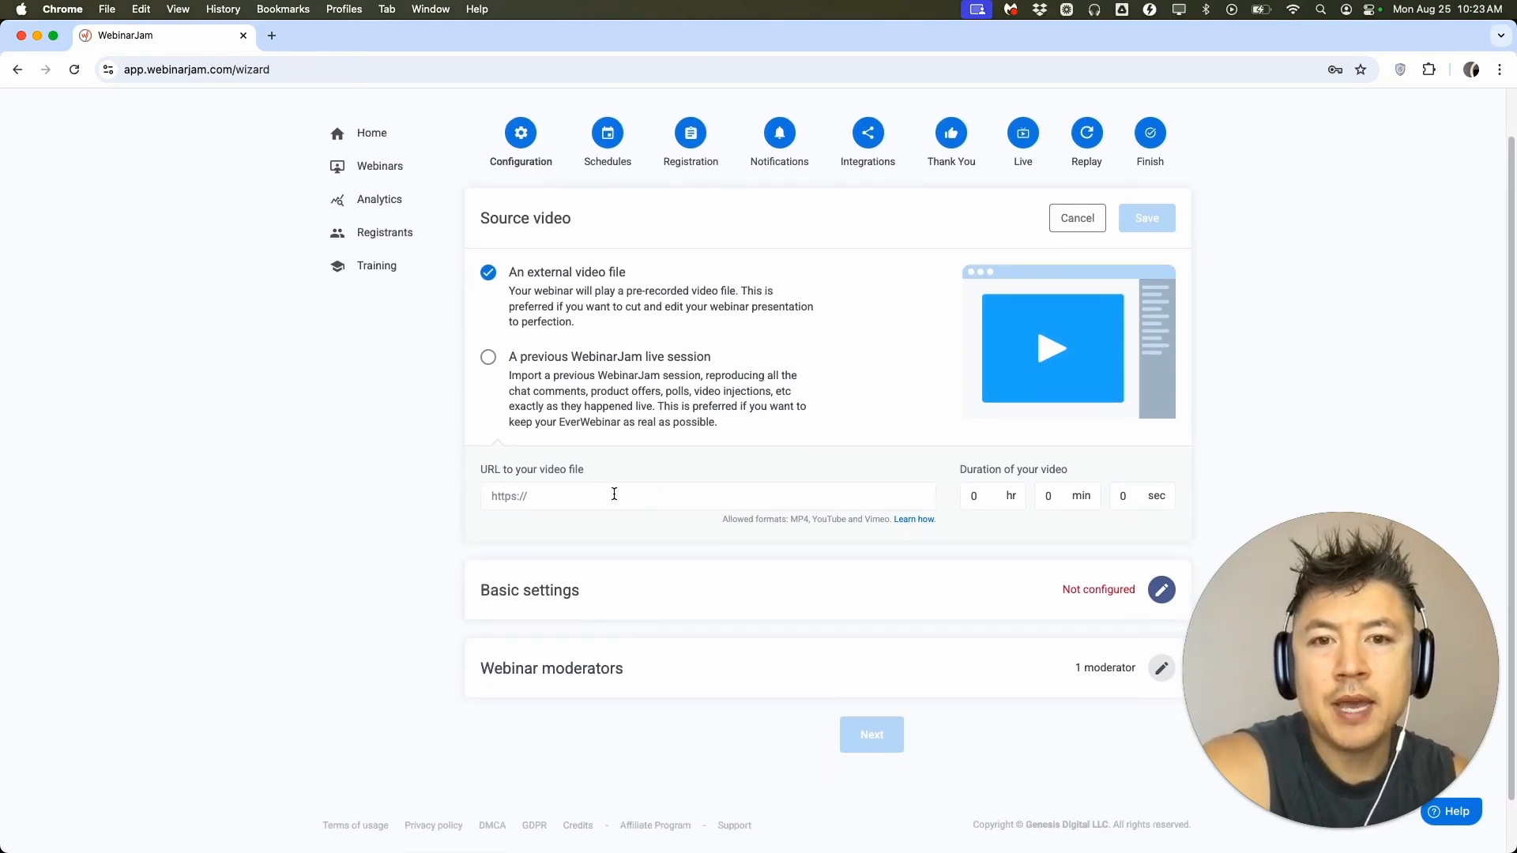
double_click(878, 519)
left_click(824, 519)
left_click(748, 493)
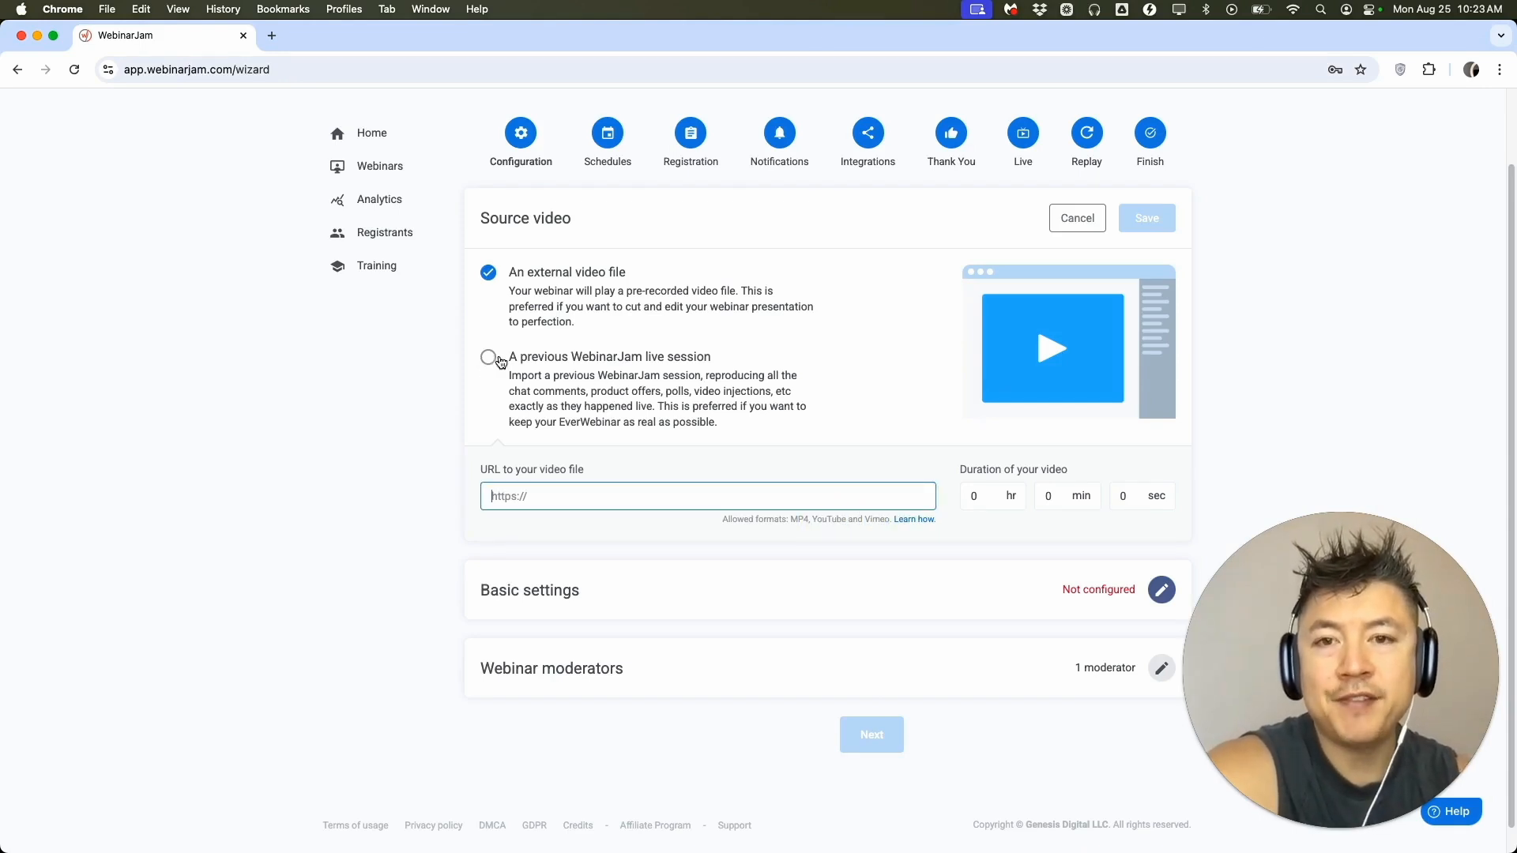
left_click(564, 496)
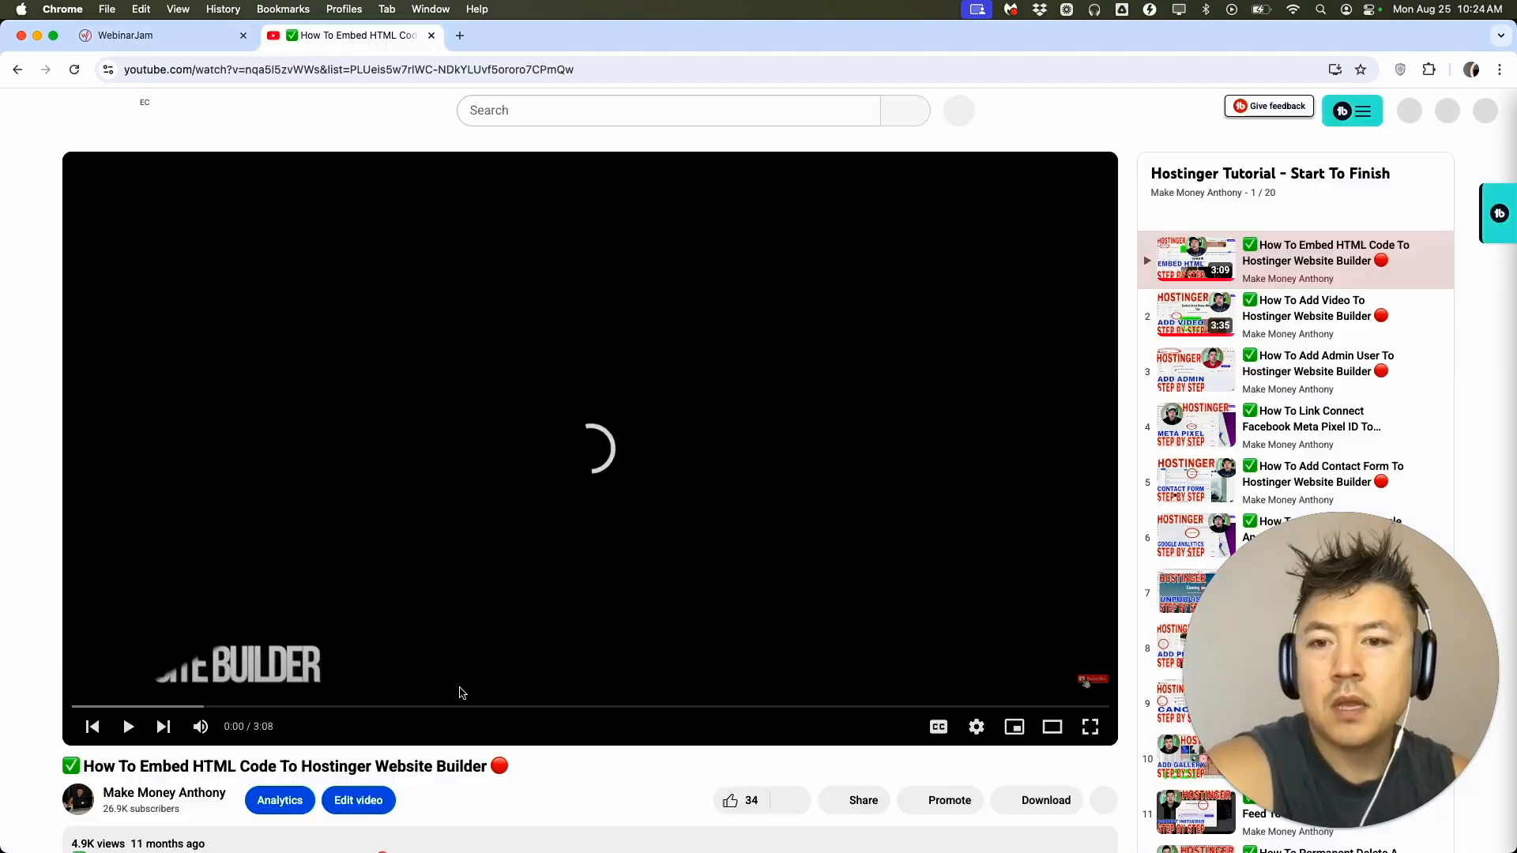
On YouTube, copy the share link of the video "How To Embed HTML Code To Hostinger Website Builder".
scroll(765, 412, "down", 2)
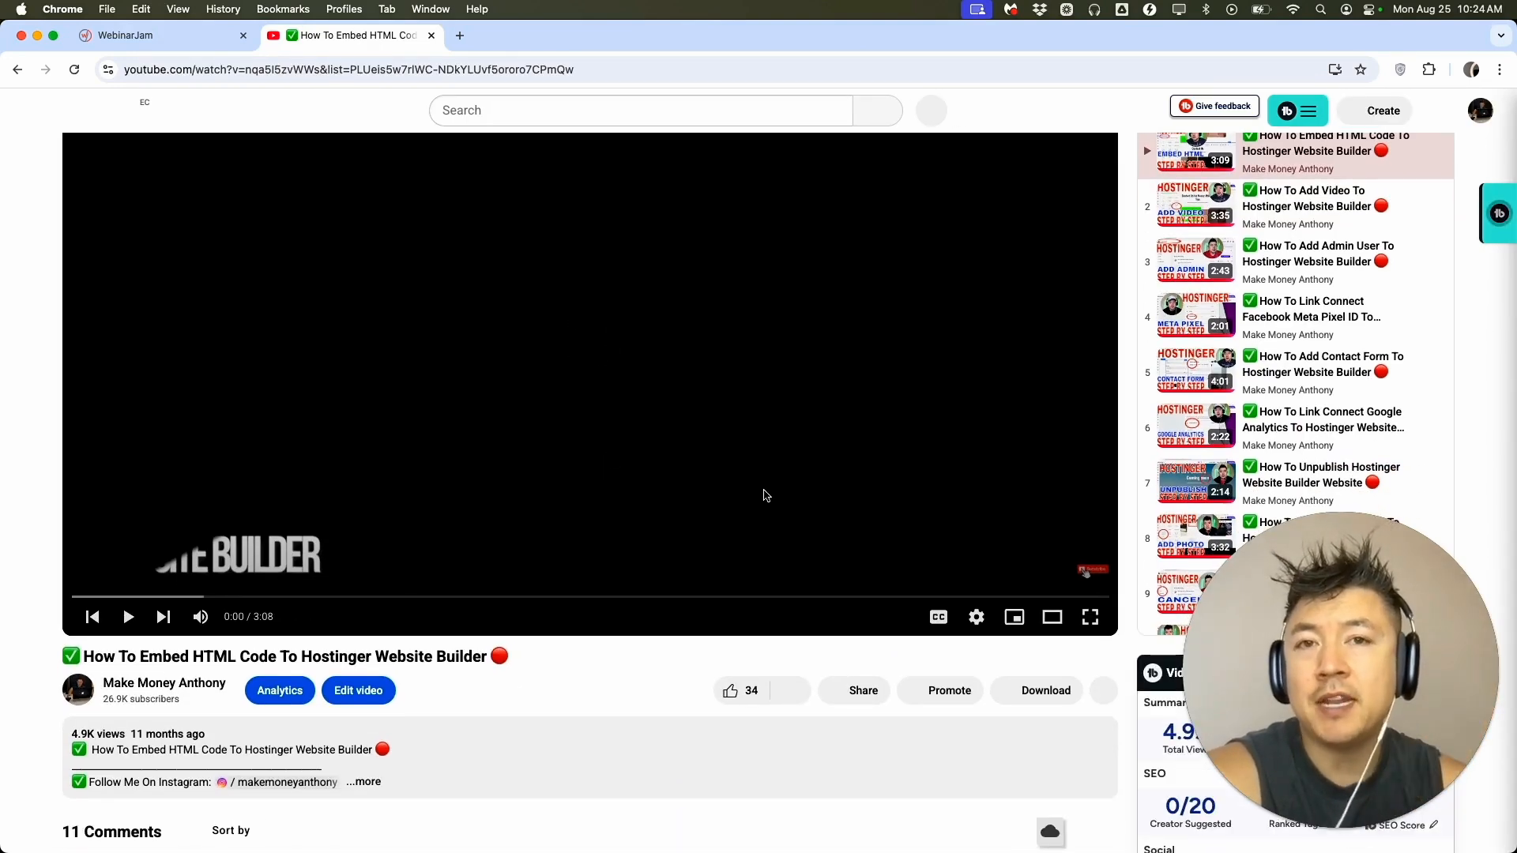
left_click(849, 690)
left_click(890, 554)
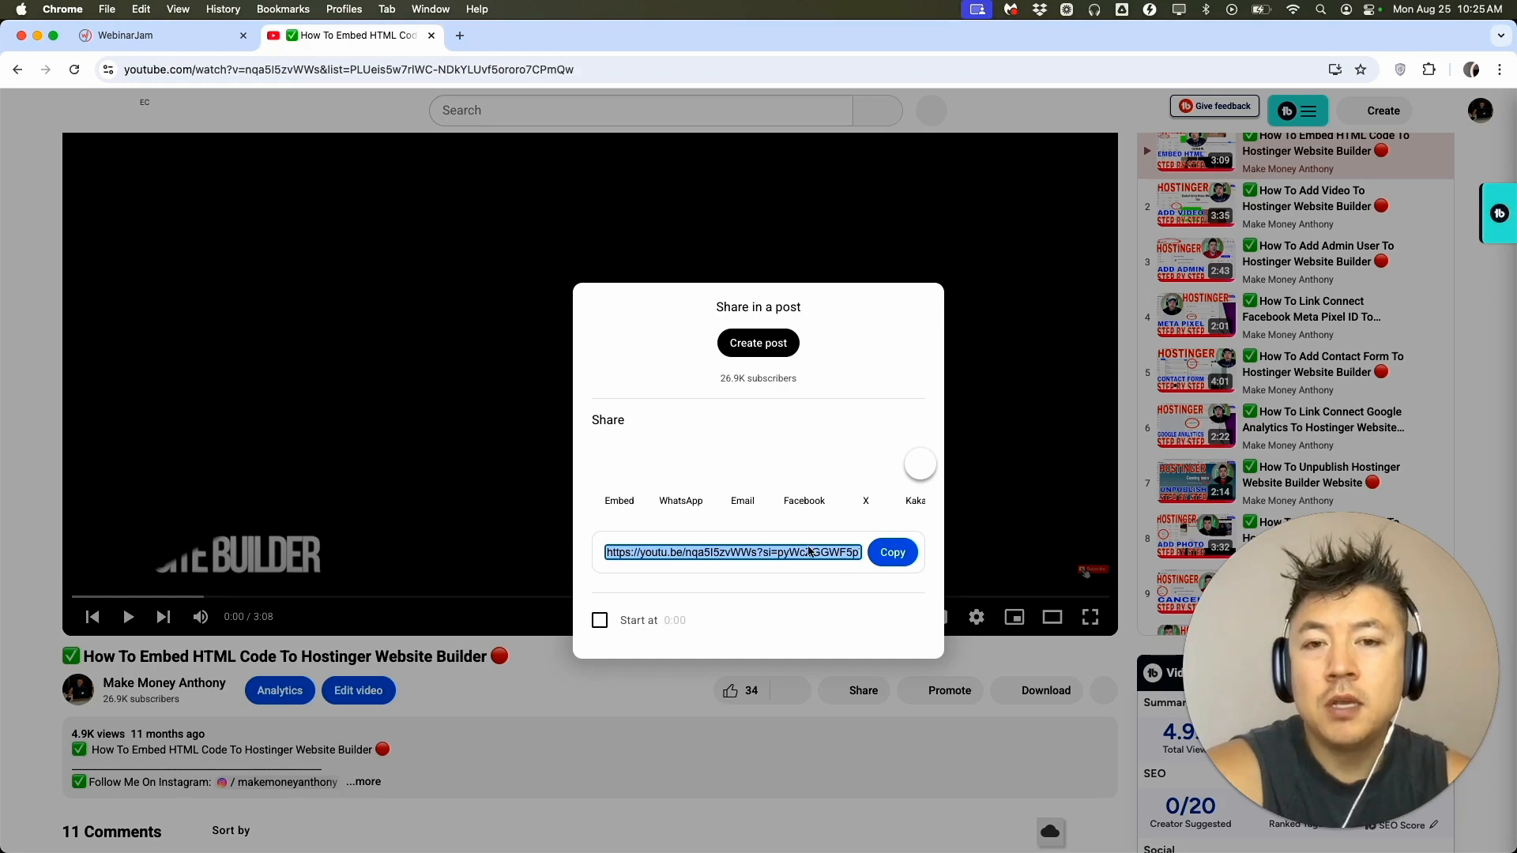
Switch back to EverWebinar and paste the copied YouTube link as the source video's URL.
left_click(153, 35)
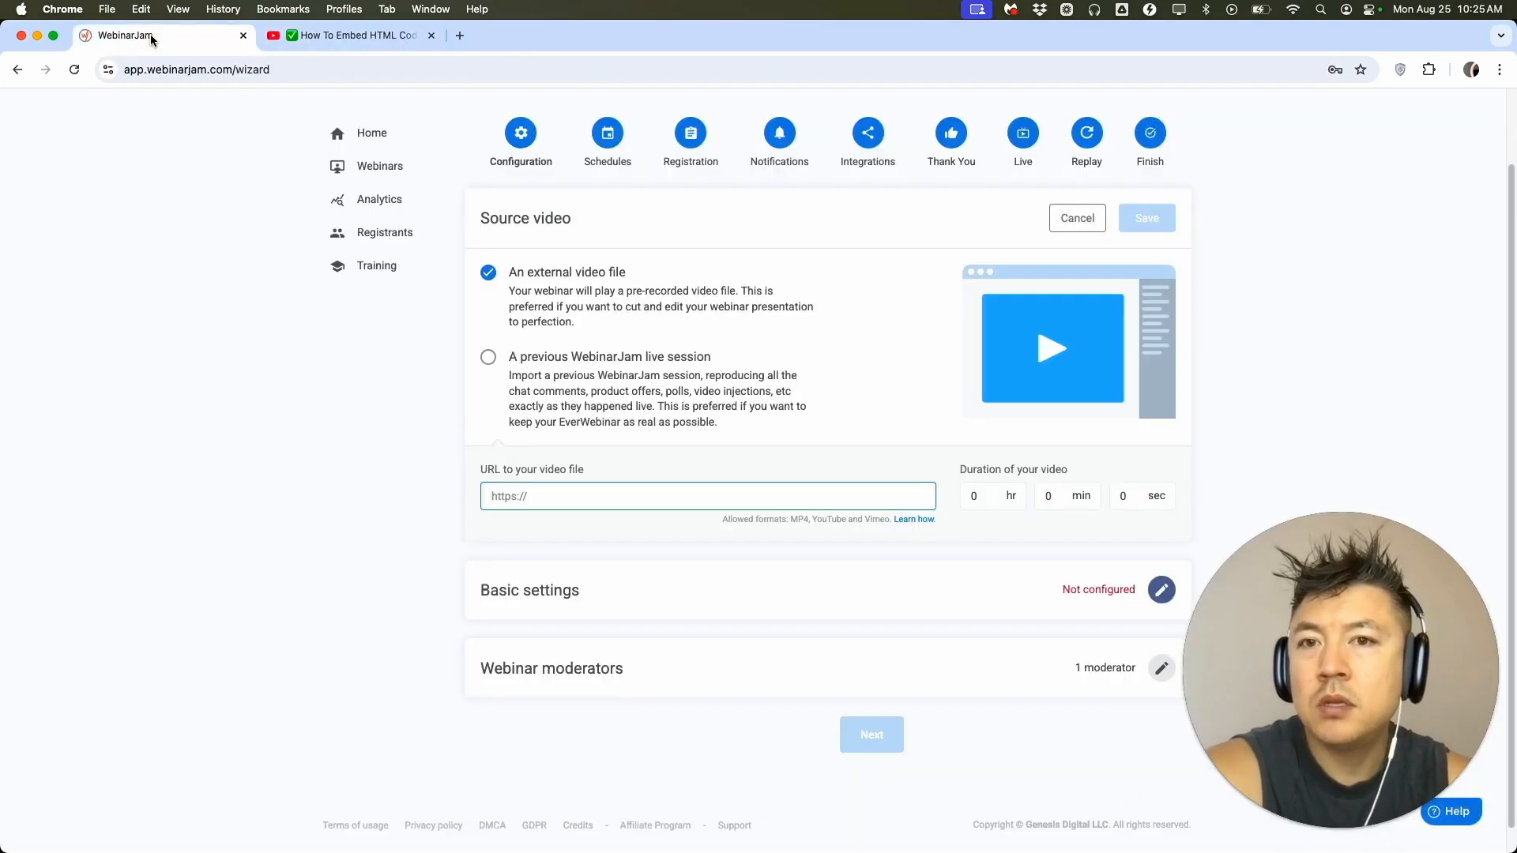
left_click(518, 494)
key("super+v")
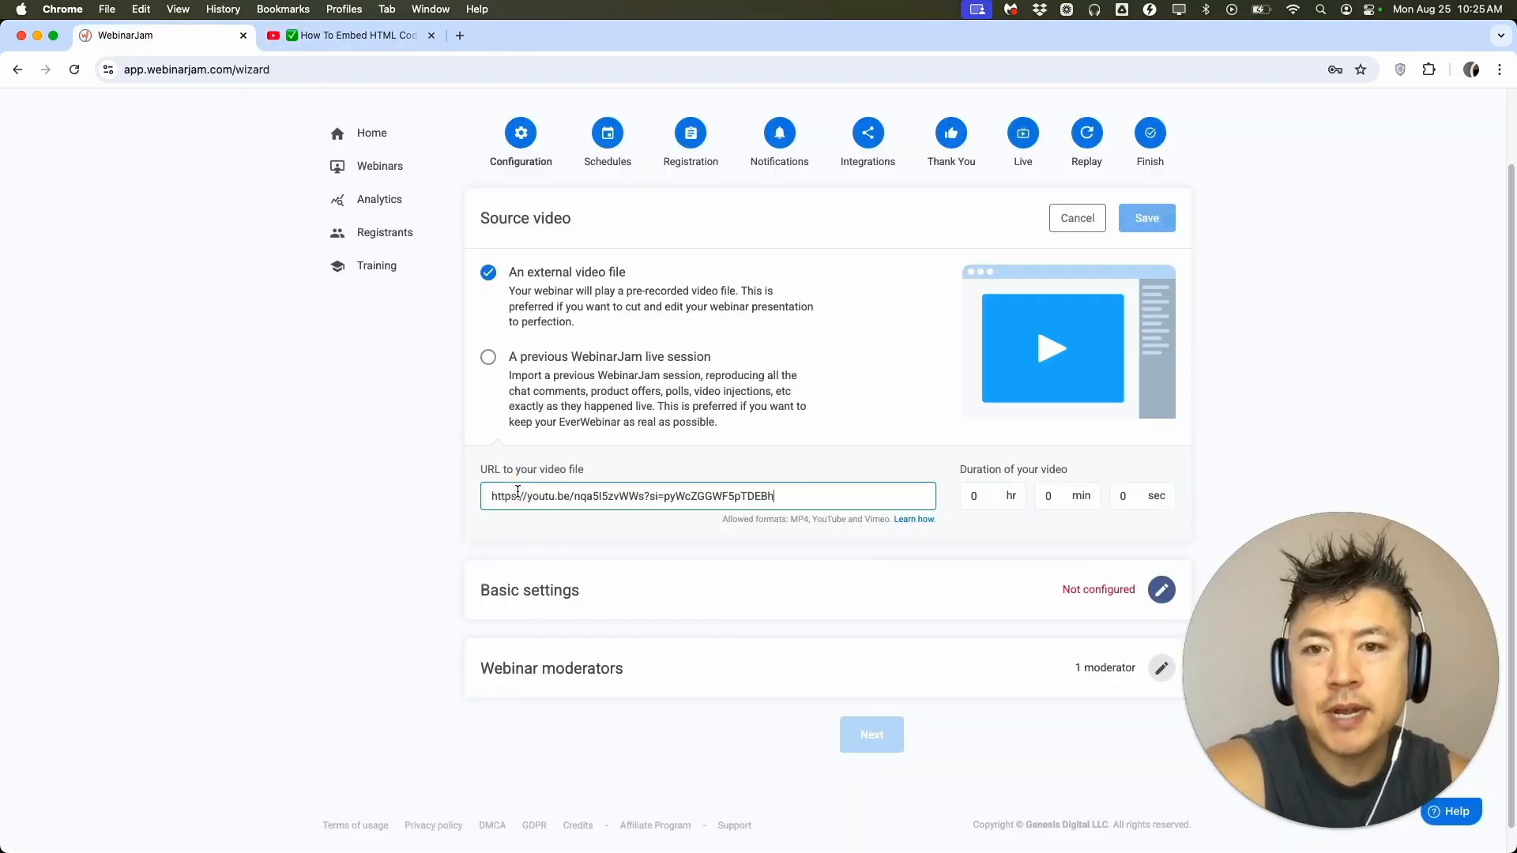
left_click(569, 515)
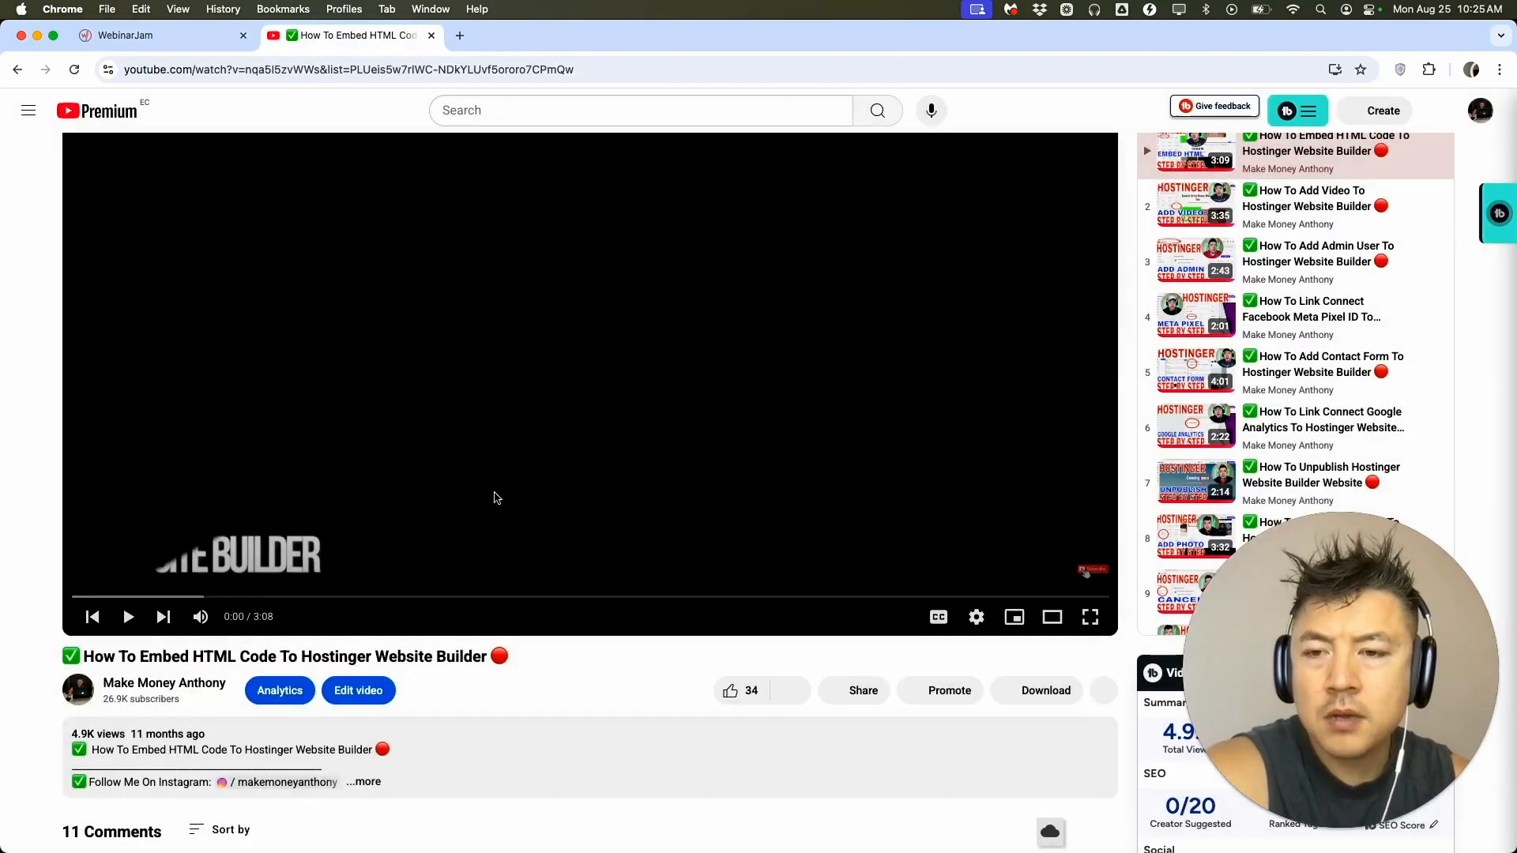
Check the video's length on YouTube, set the source video duration to 3 min 8 sec and save the source video settings.
left_click(352, 35)
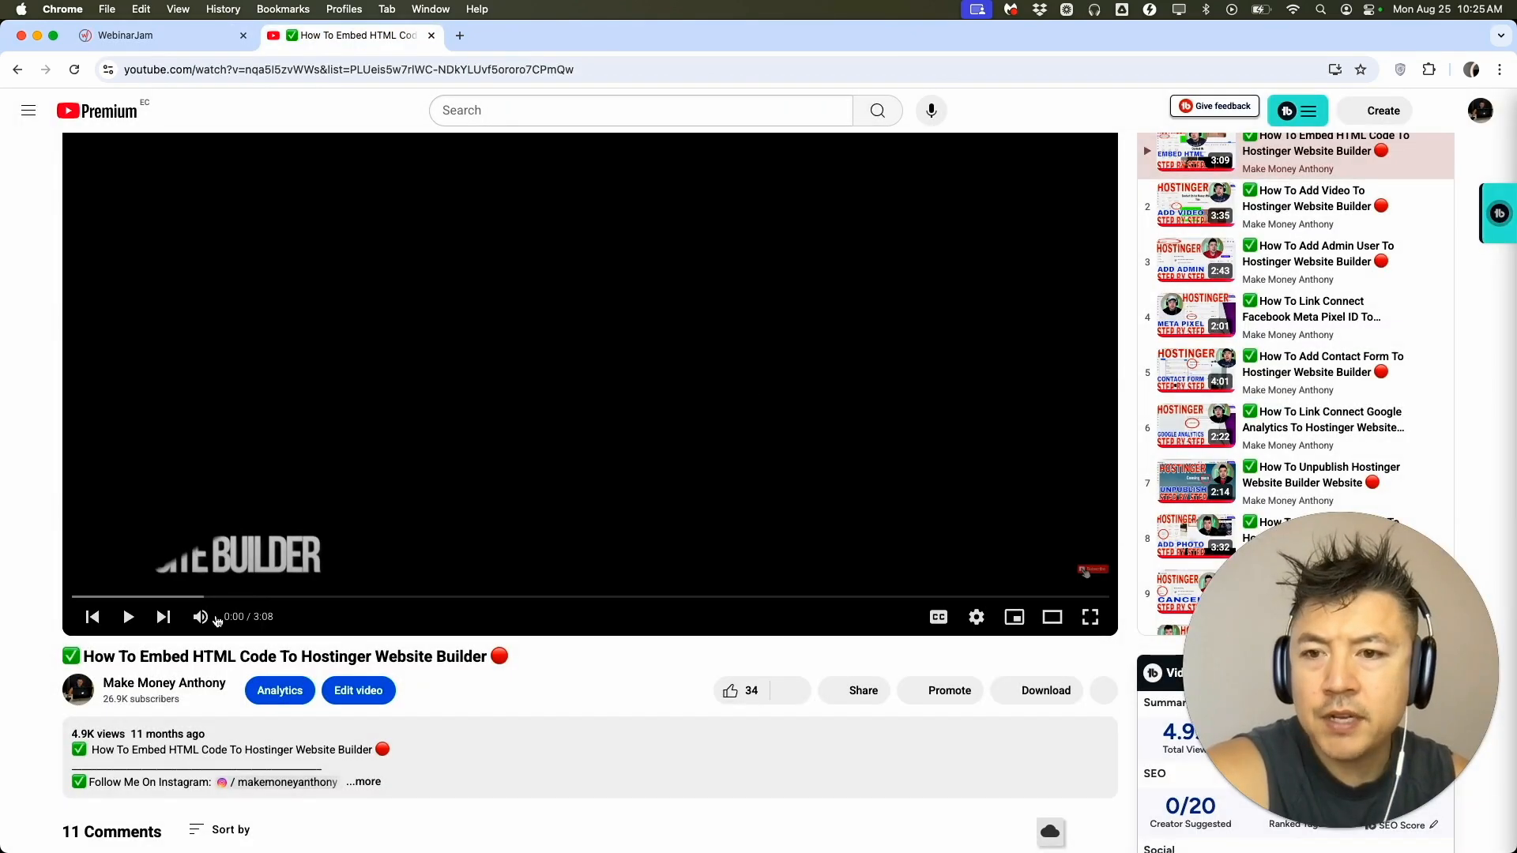
left_click(187, 35)
left_click(1053, 495)
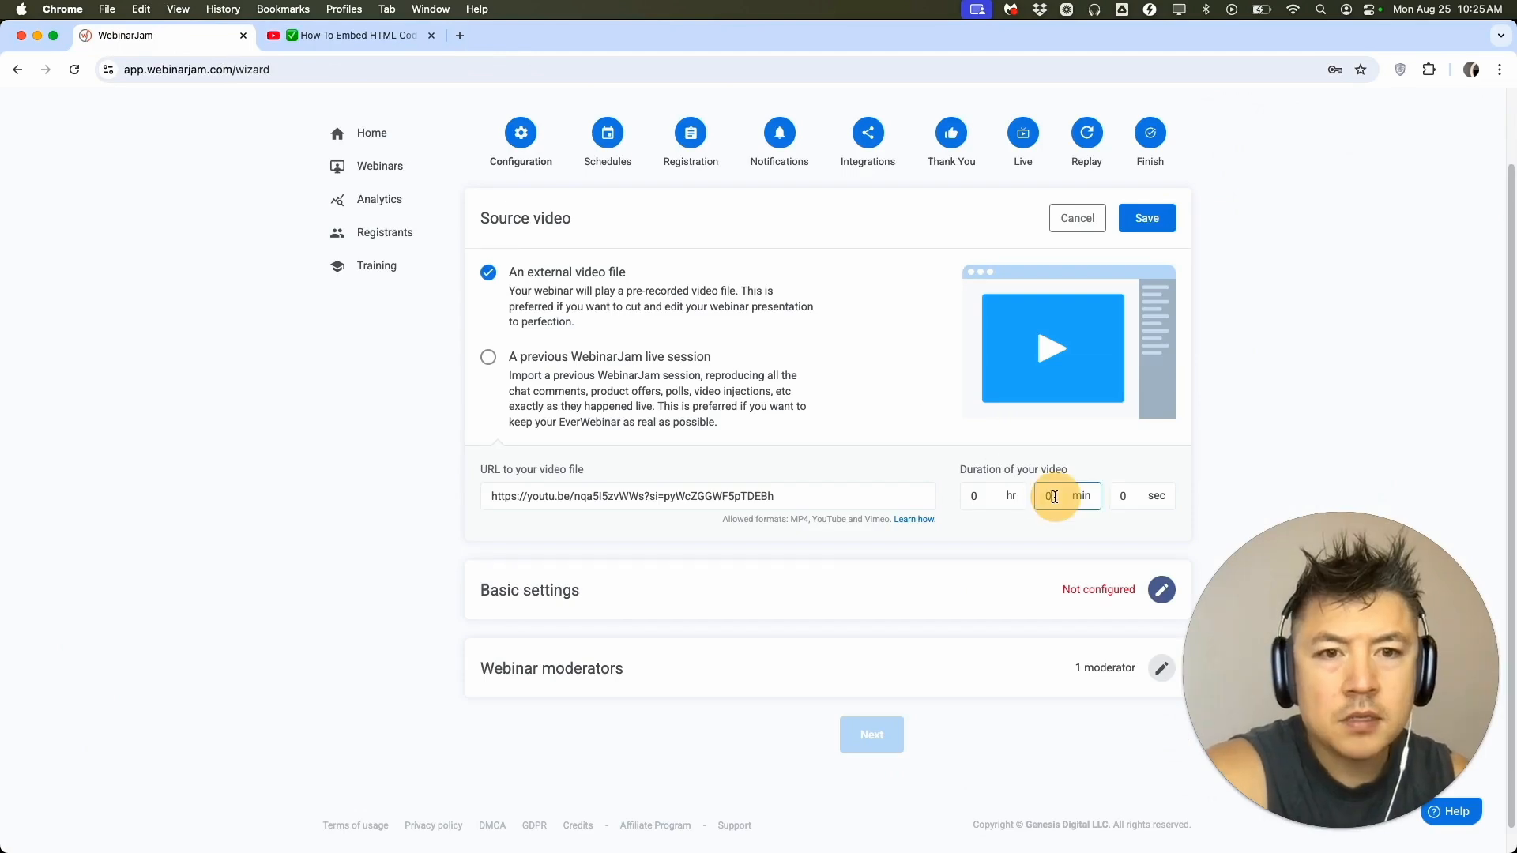
type("3")
key("Tab")
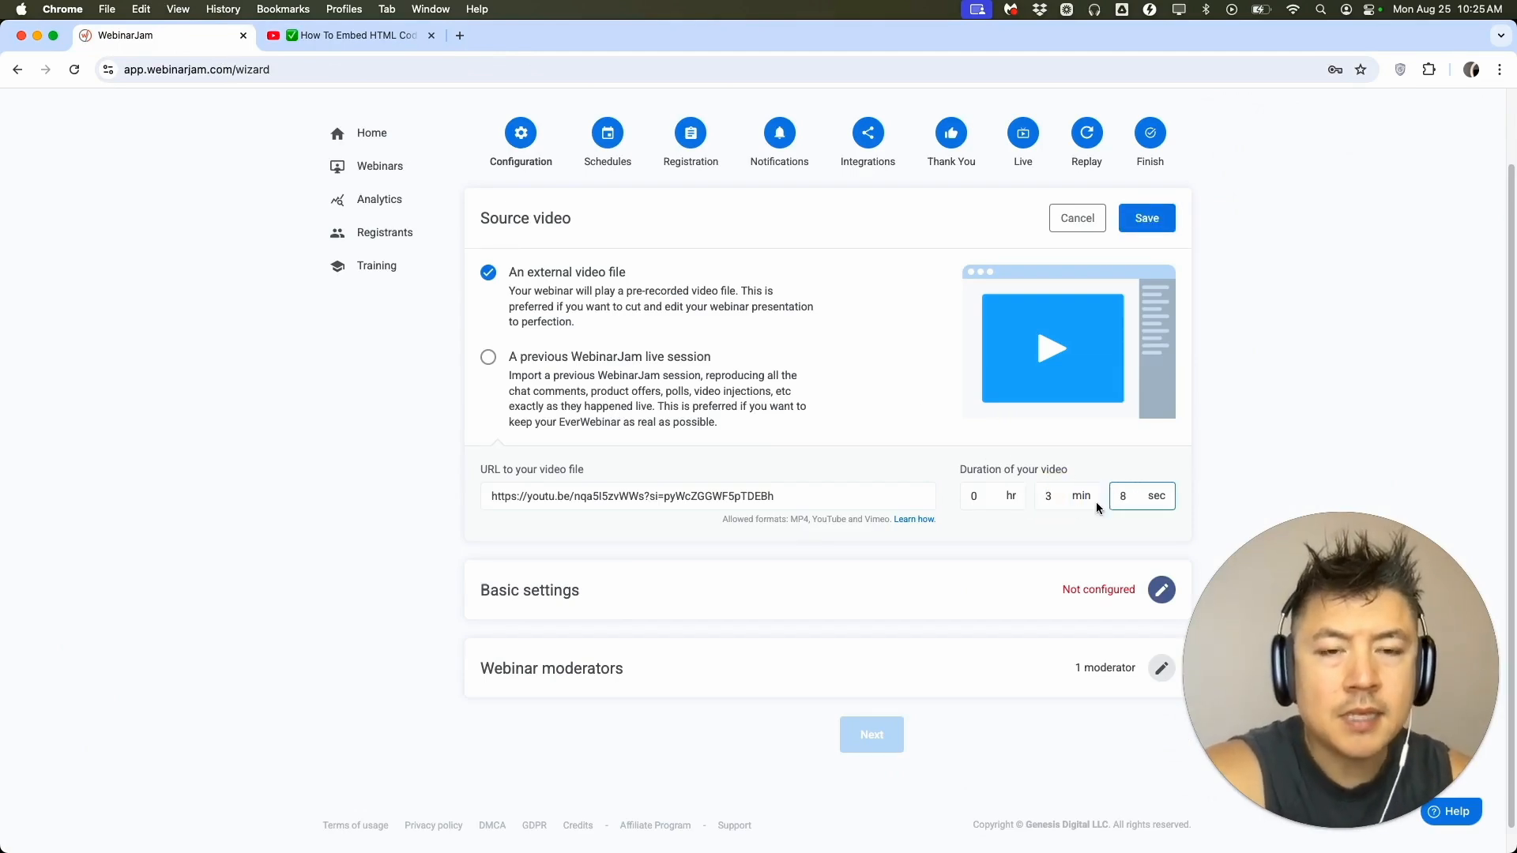
type("8")
left_click(843, 436)
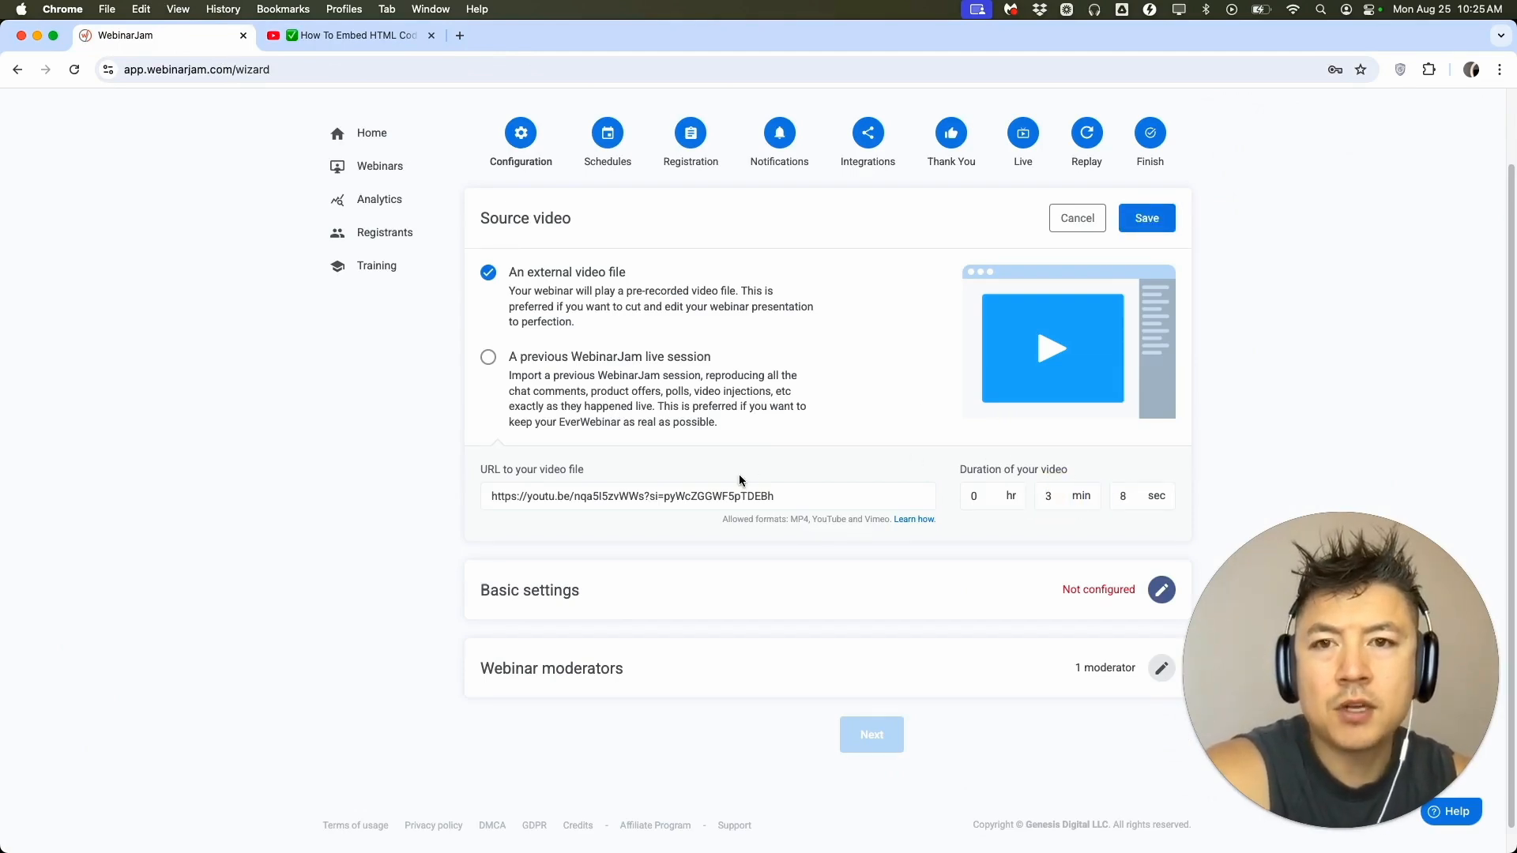
left_click(1147, 218)
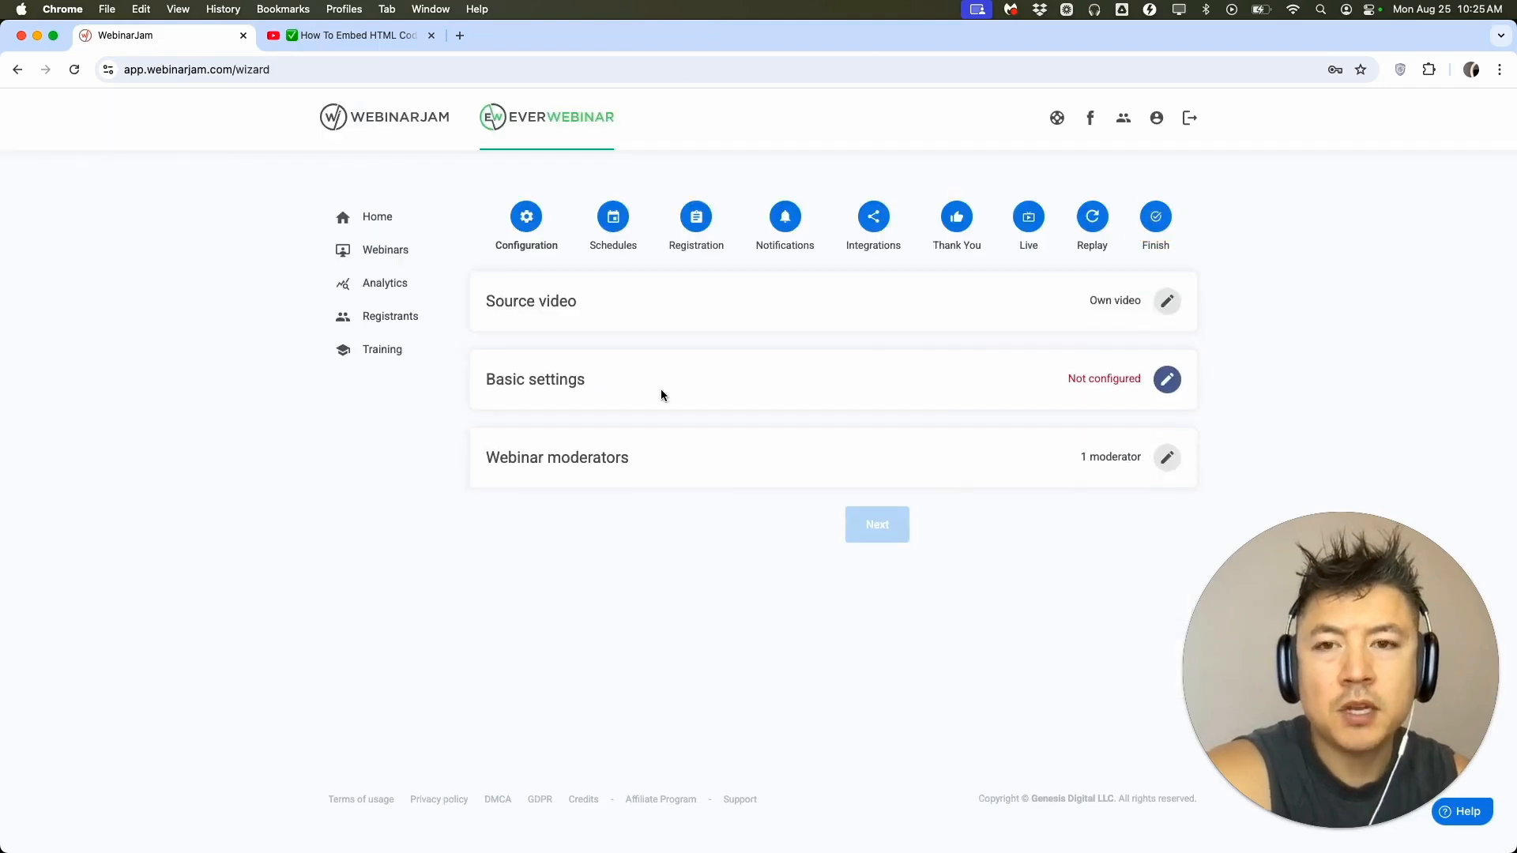
Edit the basic settings and enter "Grow Your Youtube Channel" as both the webinar name and the webinar title.
left_click(1042, 405)
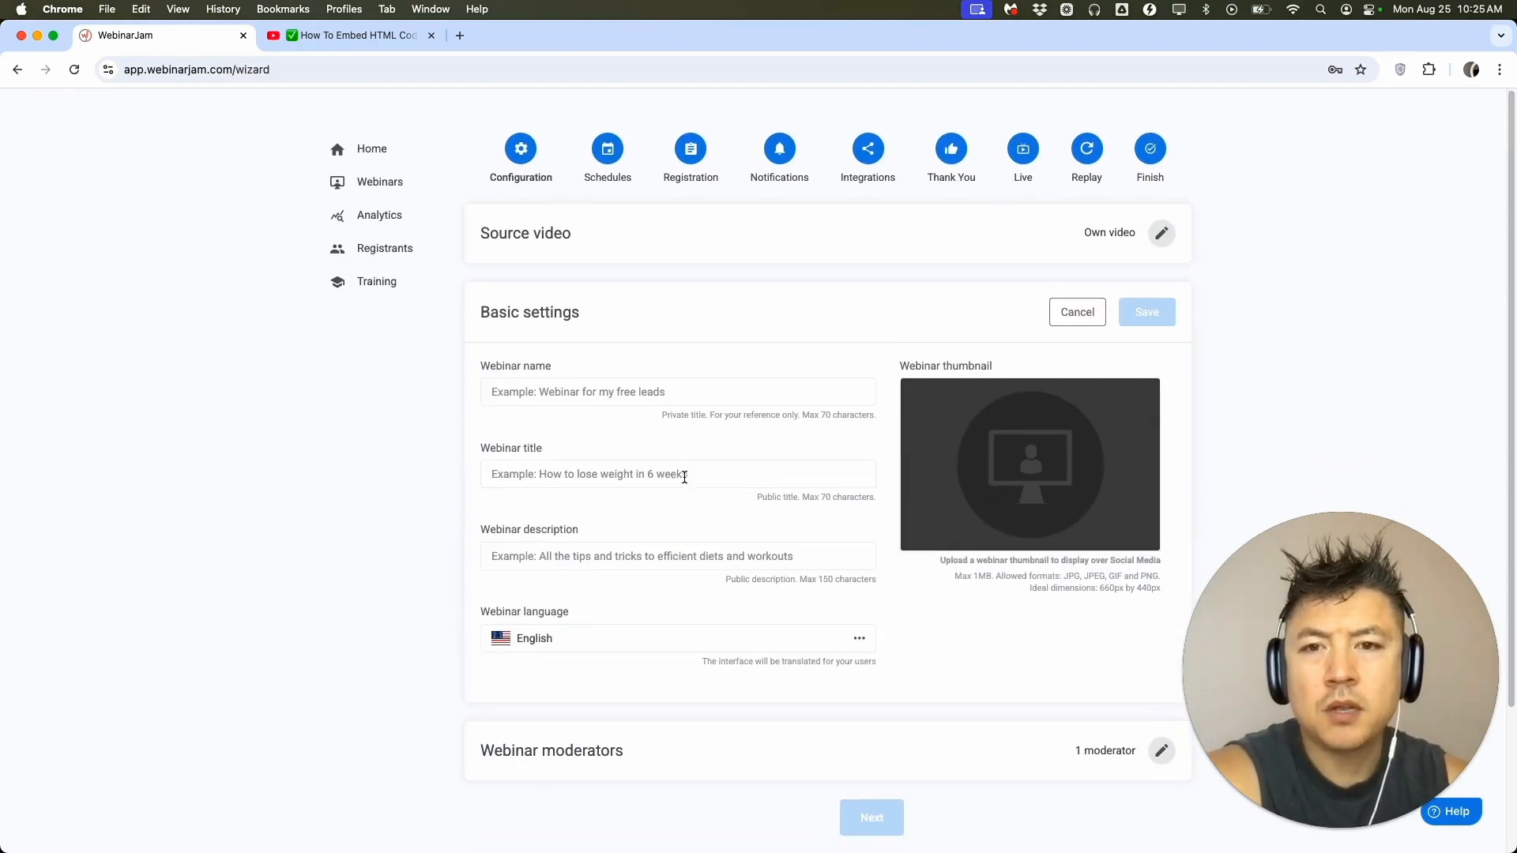
left_click(583, 389)
type("Grow")
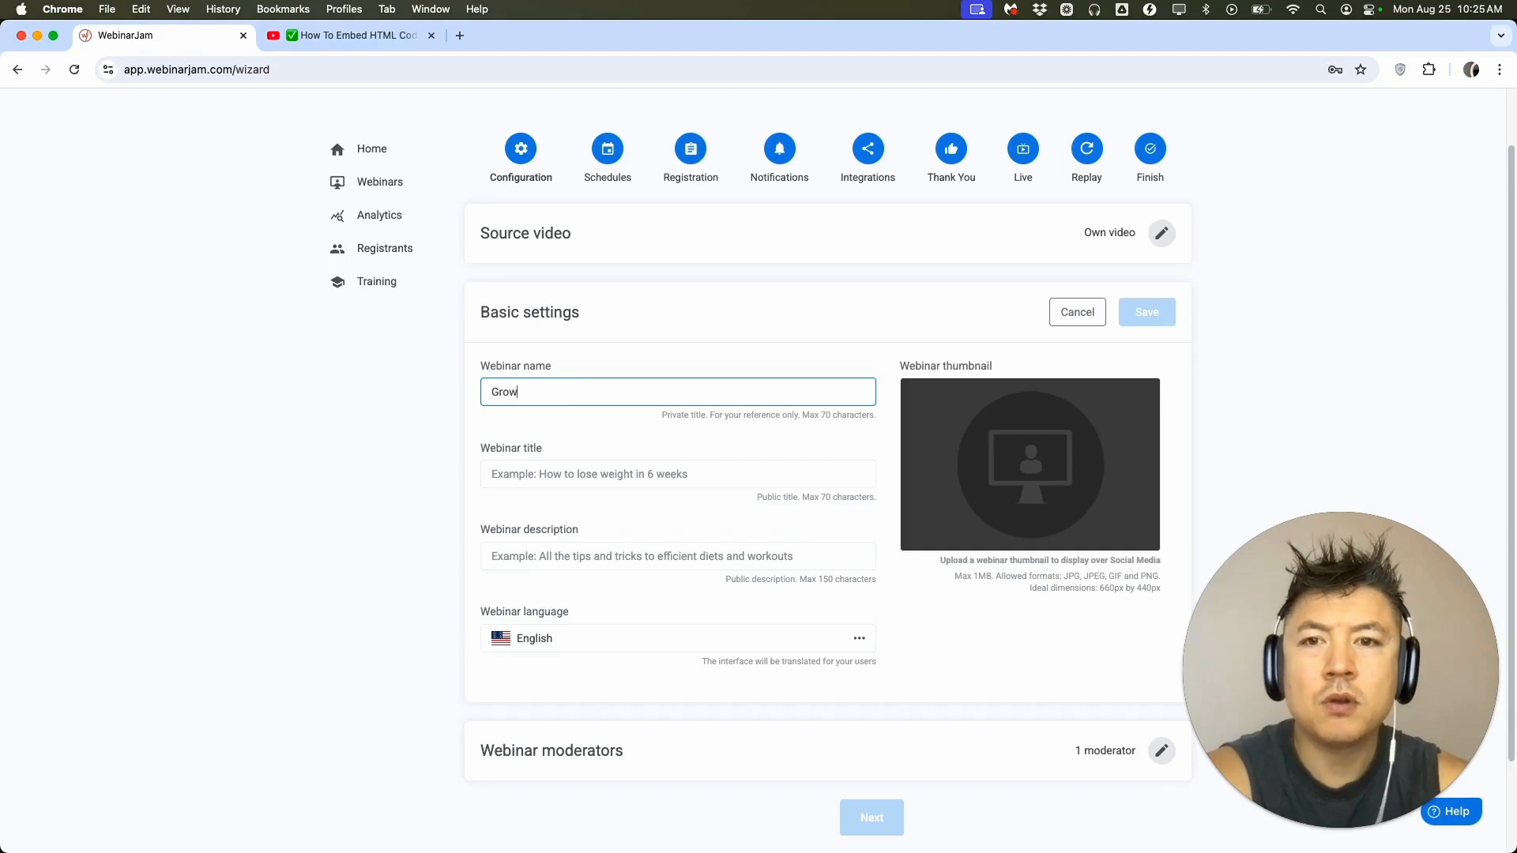
type(" Your Youtube Channel")
key("Tab")
left_click(471, 430)
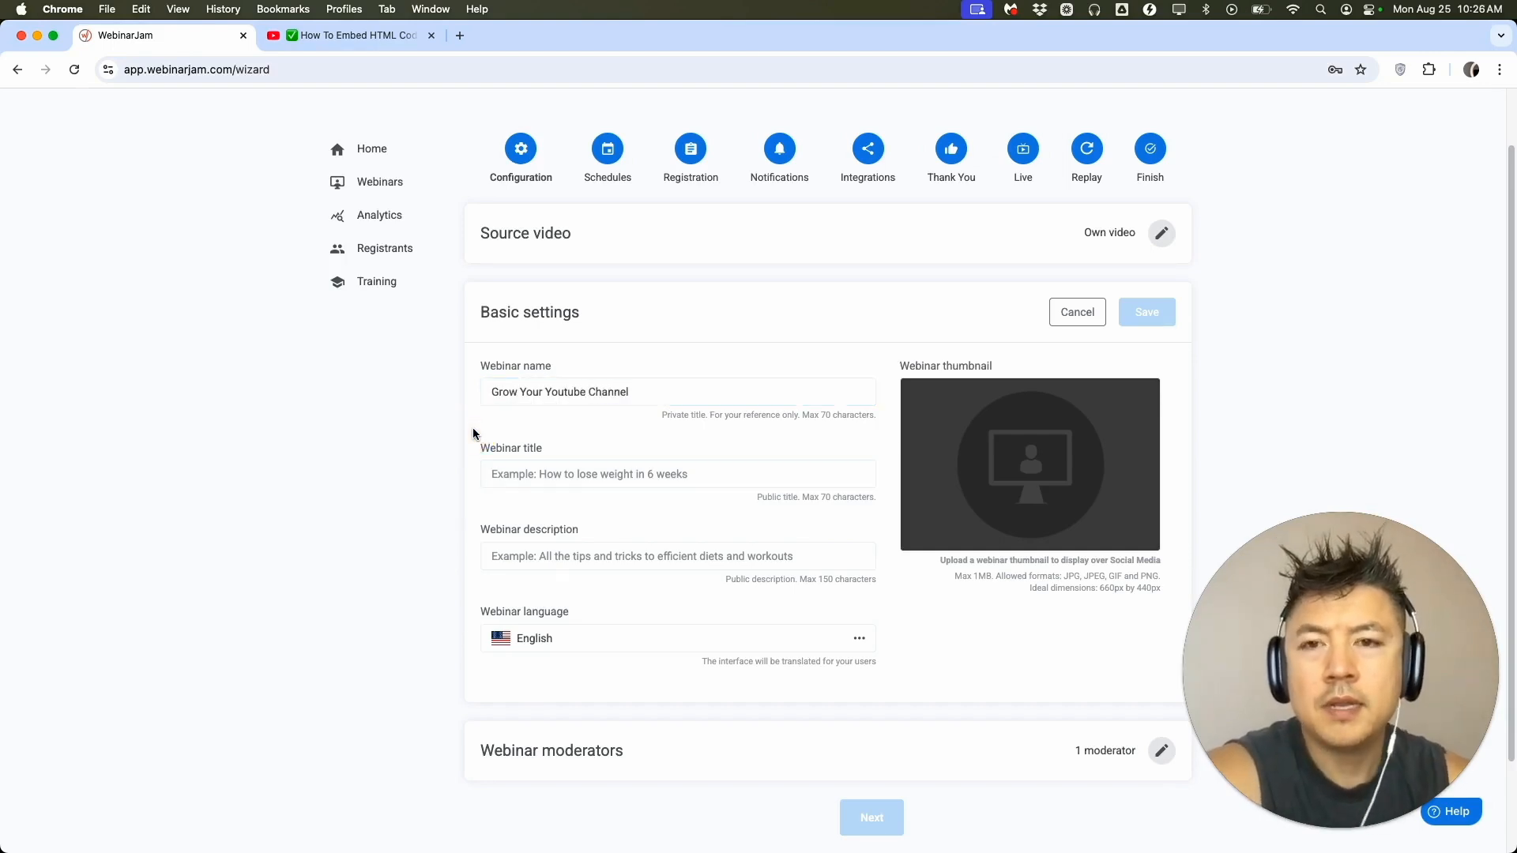
left_click(539, 471)
key("super+v")
Enter the webinar description "The best tips to grow your channel in 180 days" and save the basic settings.
left_click(541, 556)
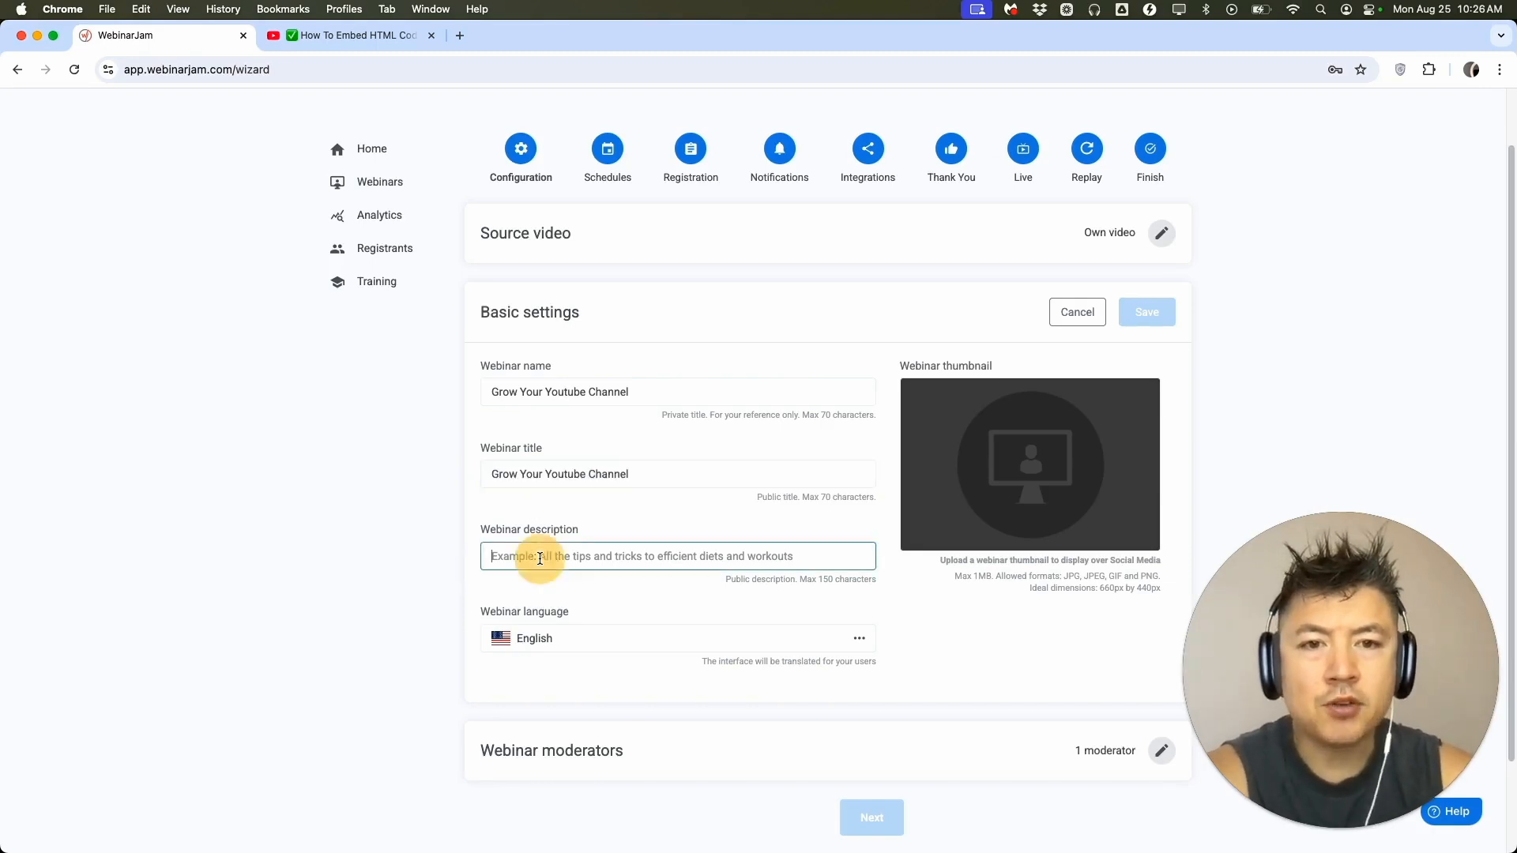
type("The best tips to grow y")
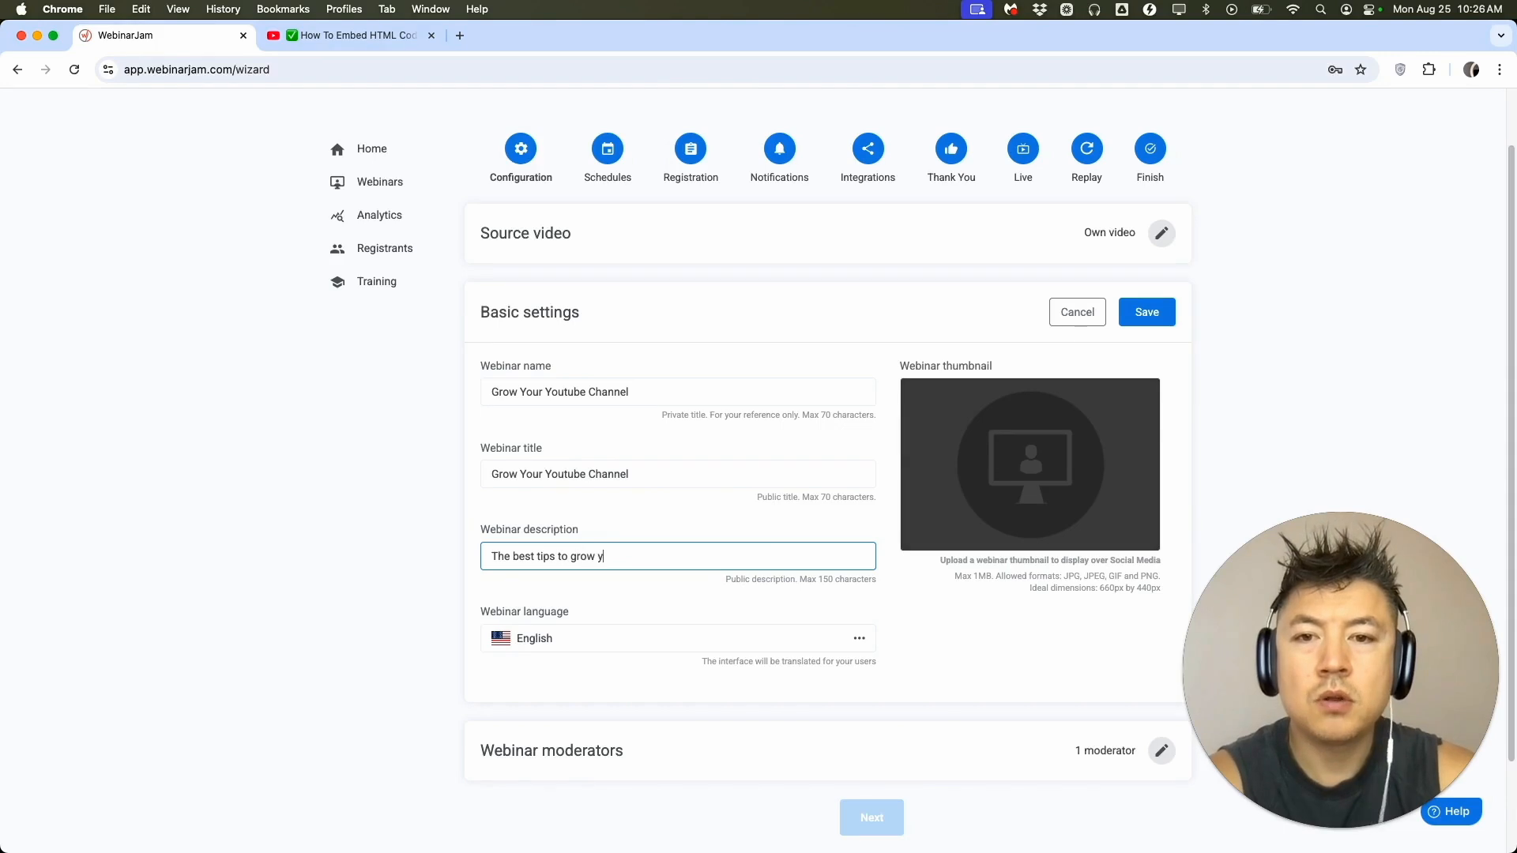
type("our channel in 180 days")
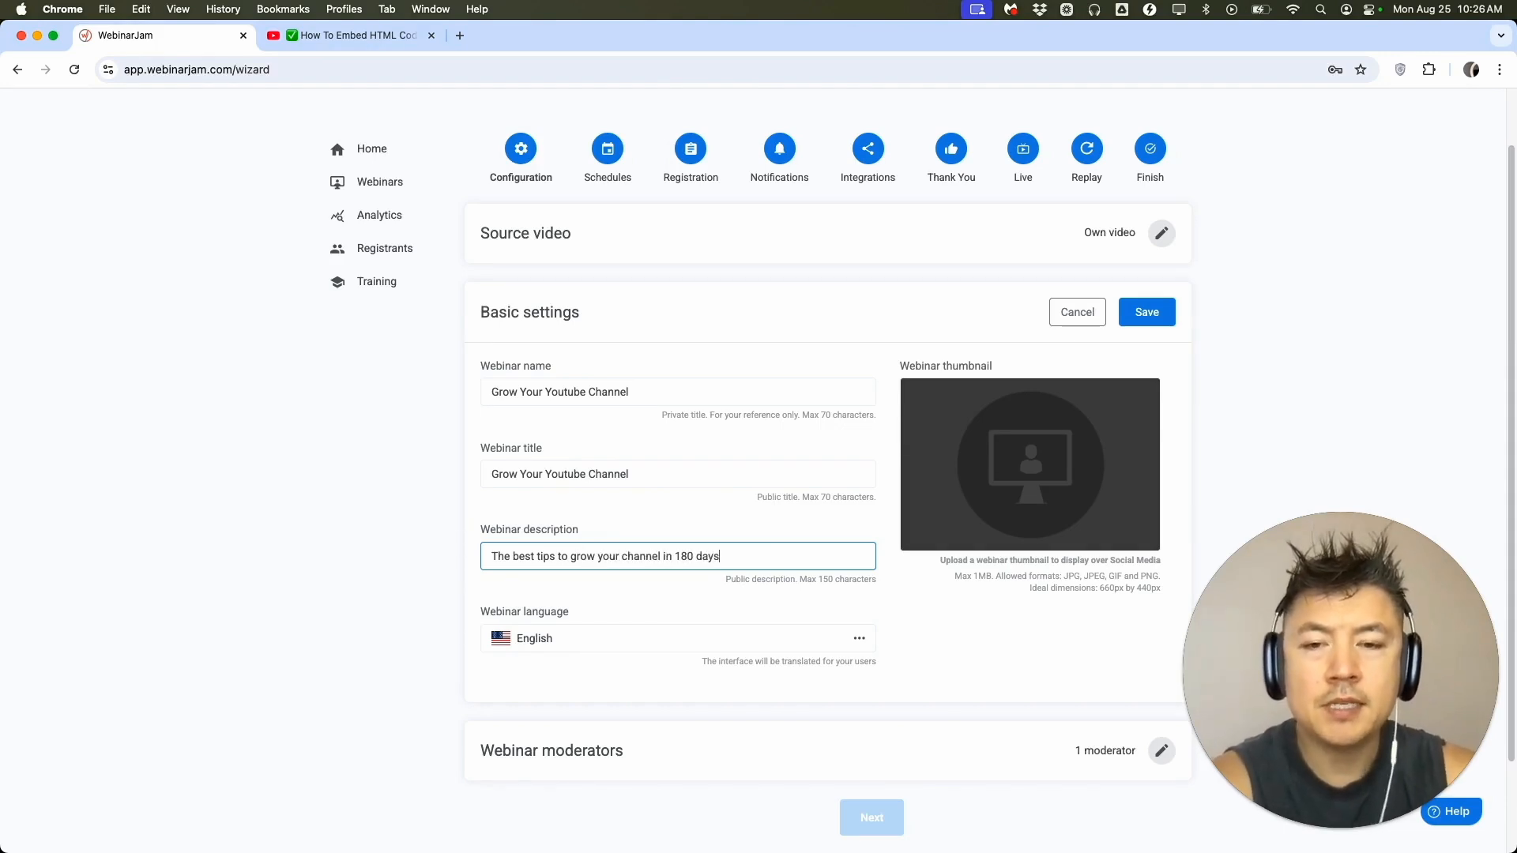
left_click(491, 593)
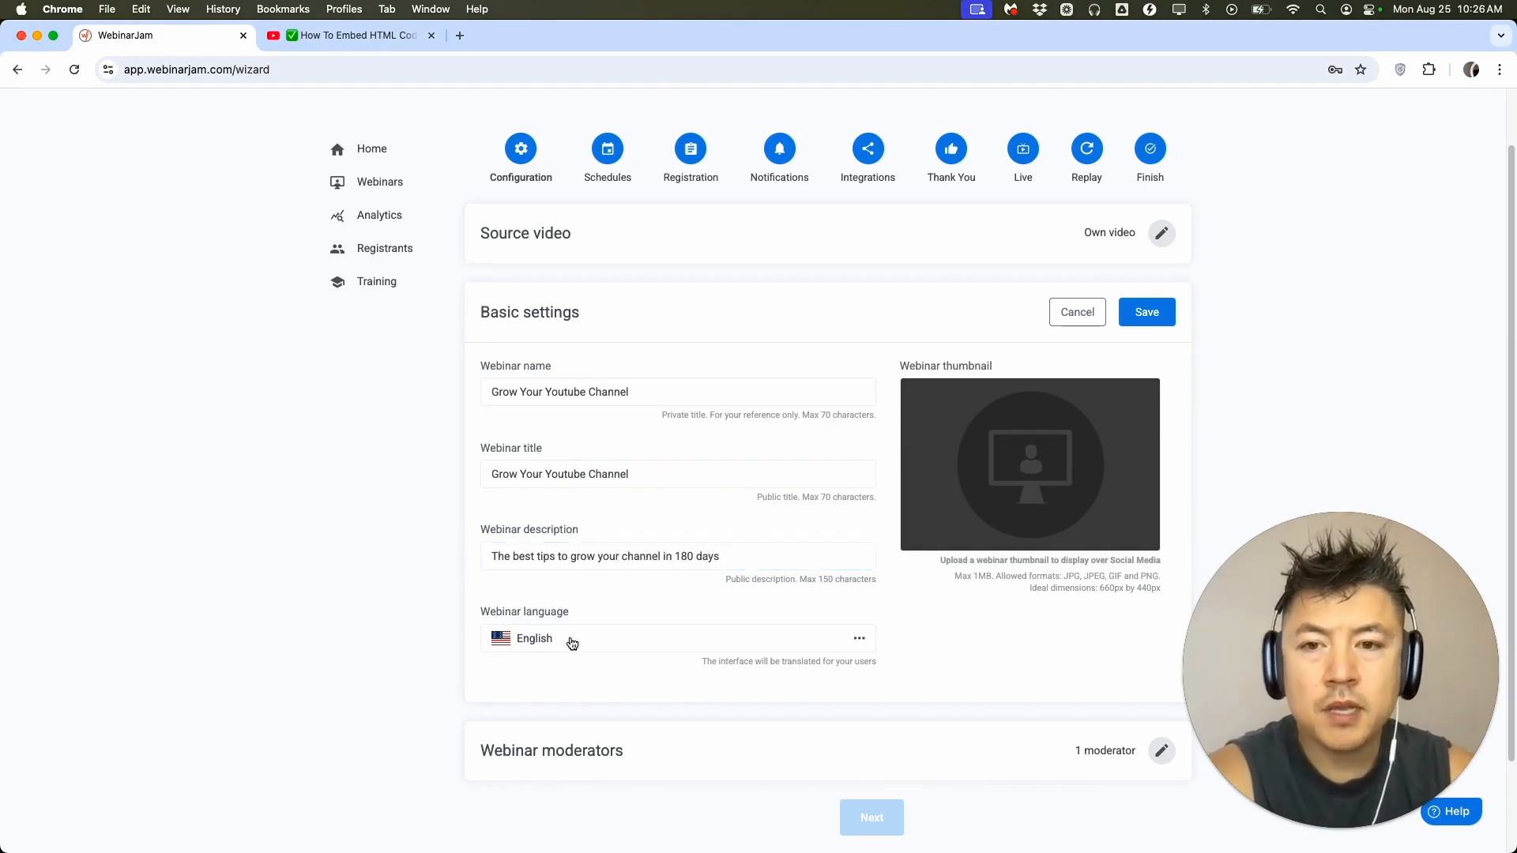
left_click(1146, 313)
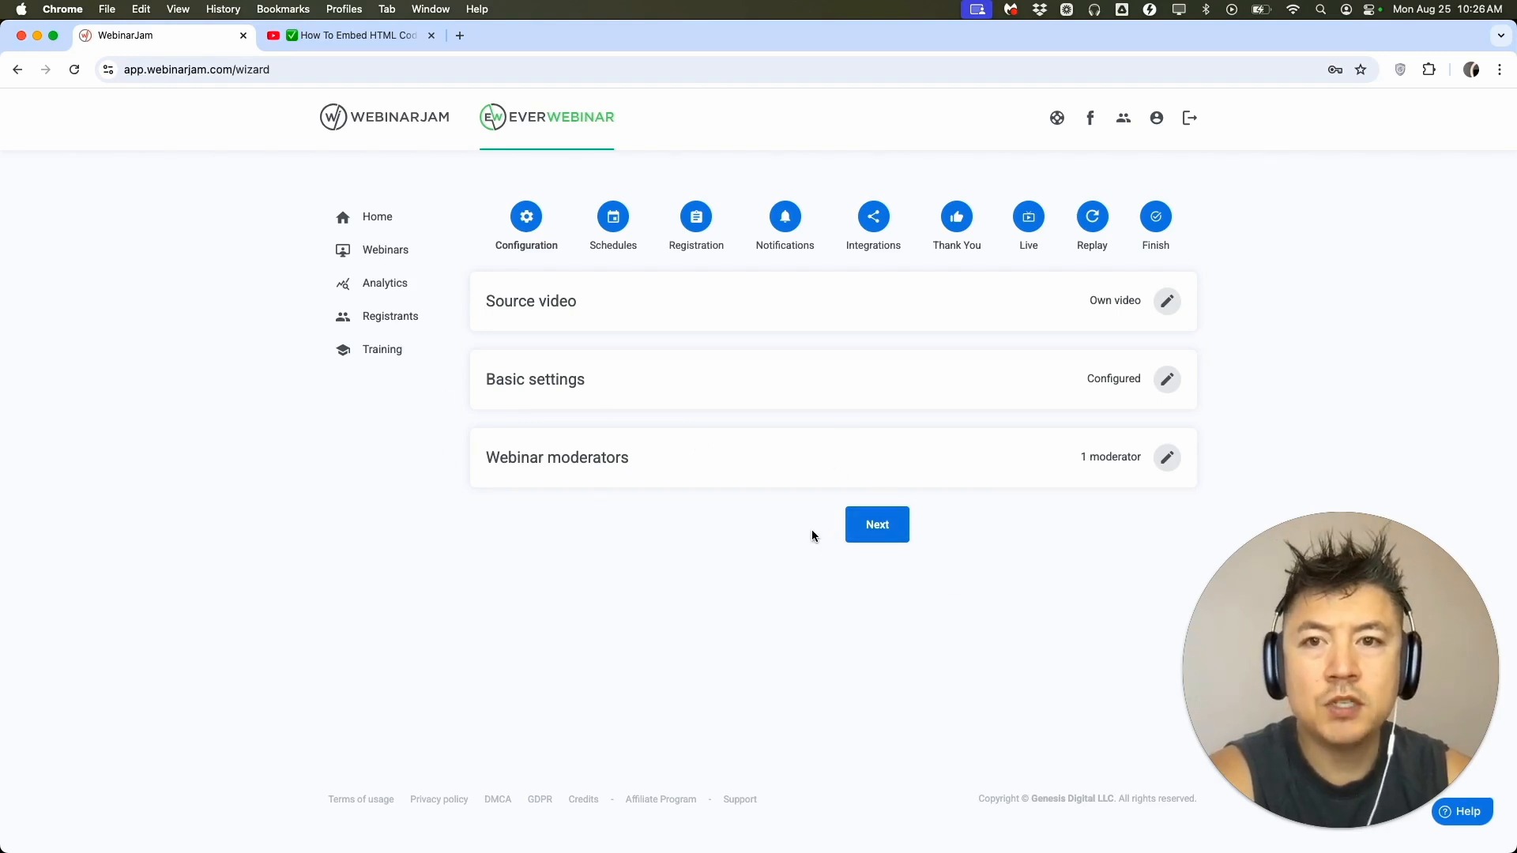
Proceed to the webinar schedules and set the new series to every Wednesday at 8:00 PM.
left_click(874, 537)
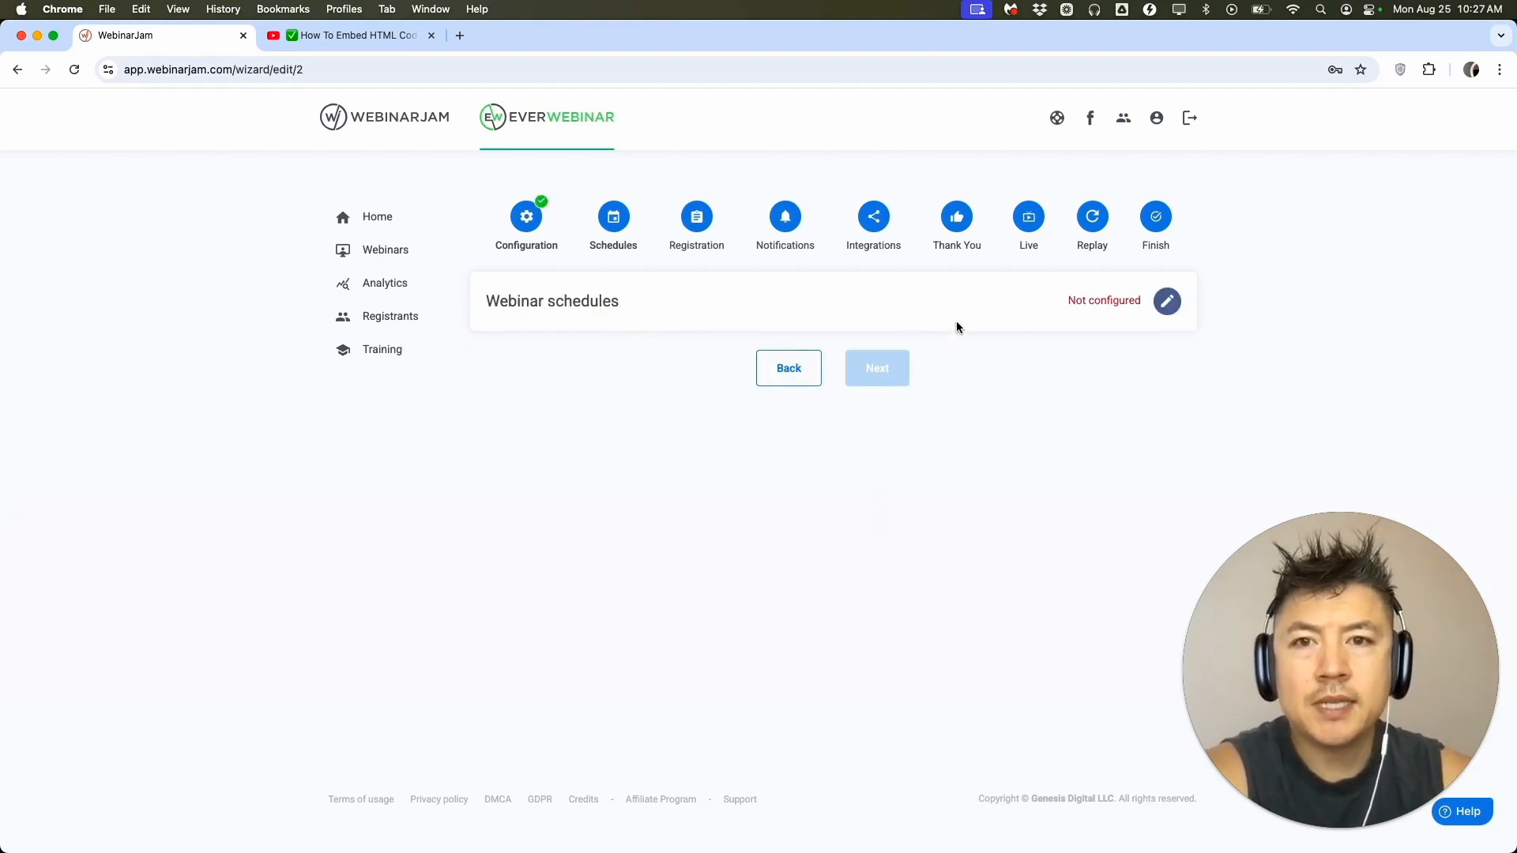
left_click(1167, 305)
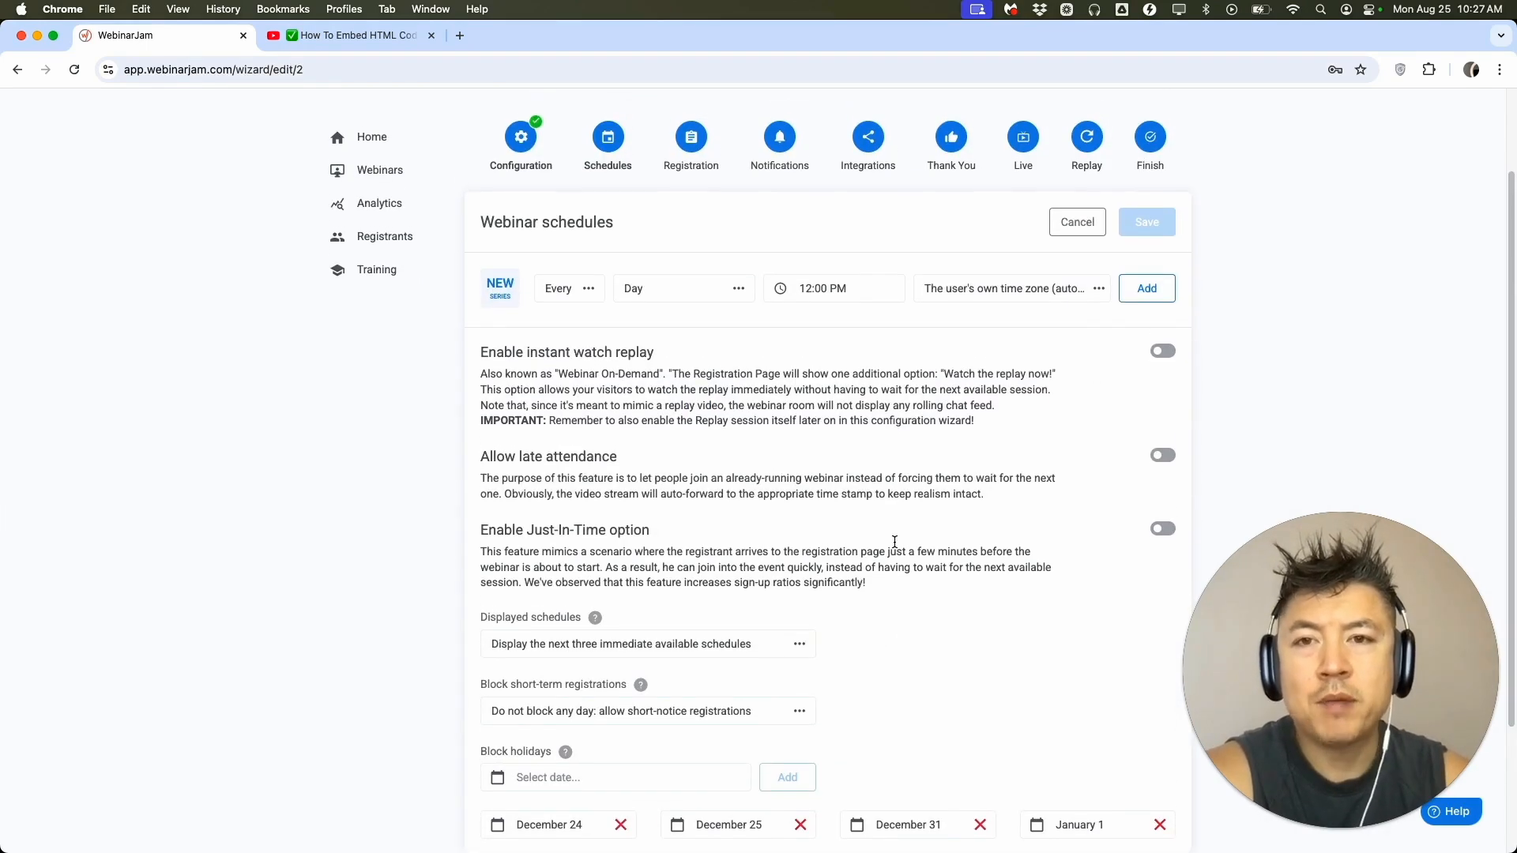
scroll(894, 541, "down", 1)
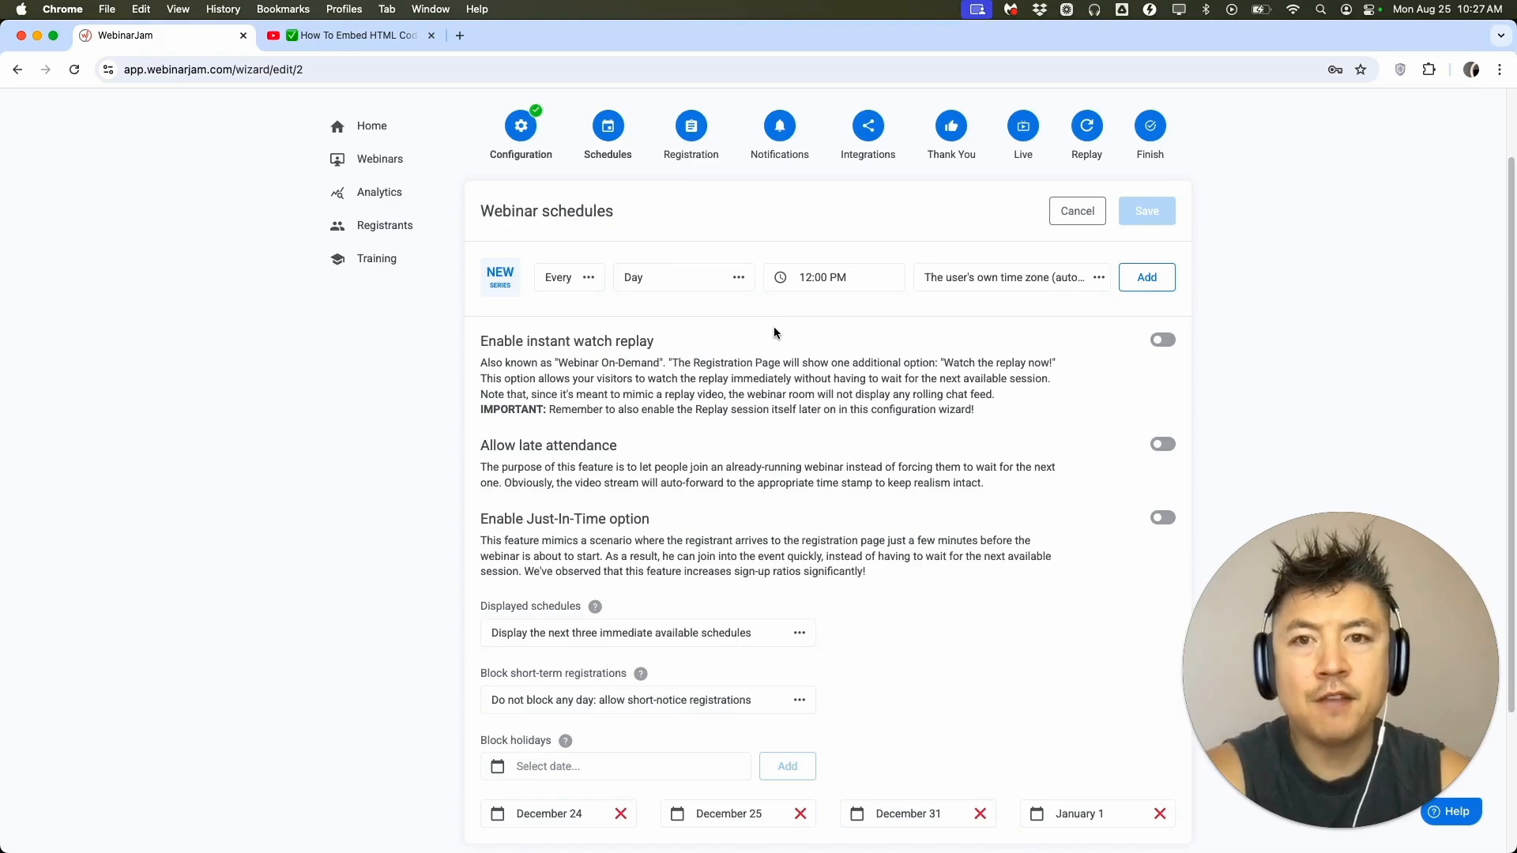
left_click(572, 281)
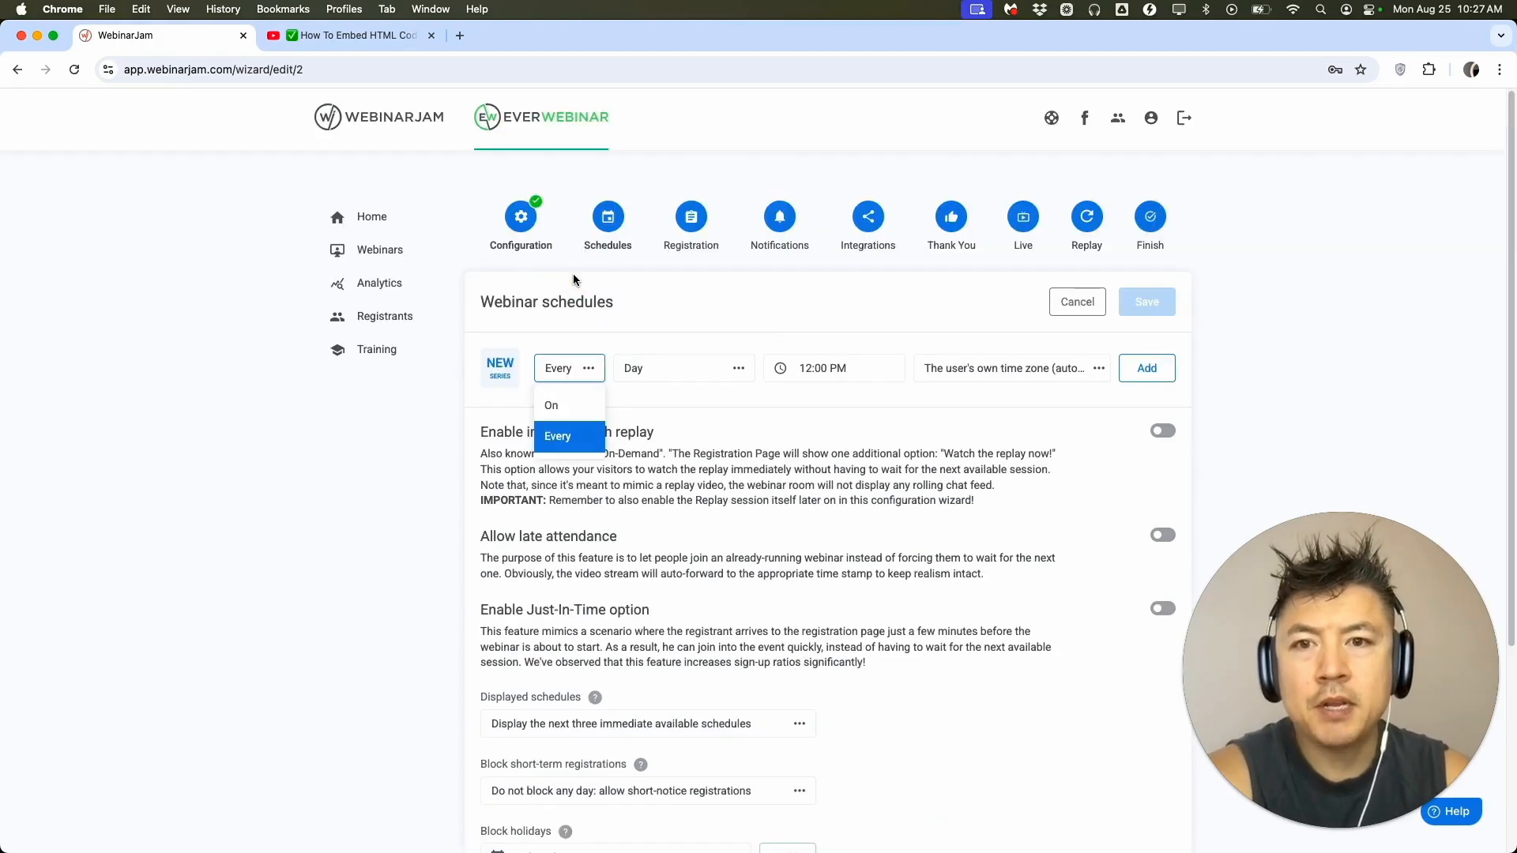
left_click(569, 370)
left_click(660, 368)
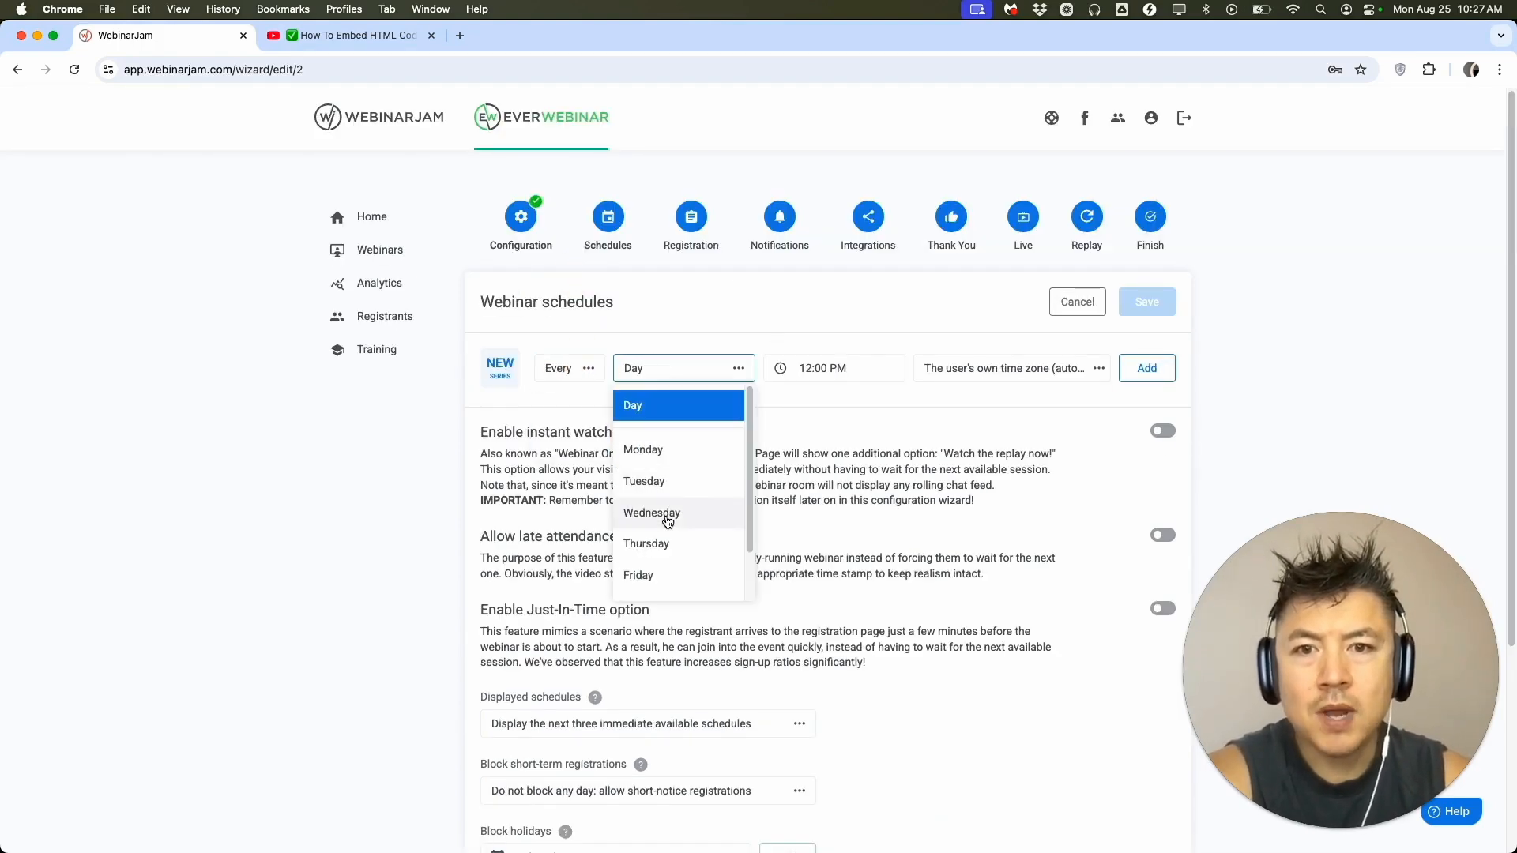
left_click(666, 515)
left_click(851, 369)
left_click(805, 408)
left_click(801, 579)
left_click(909, 444)
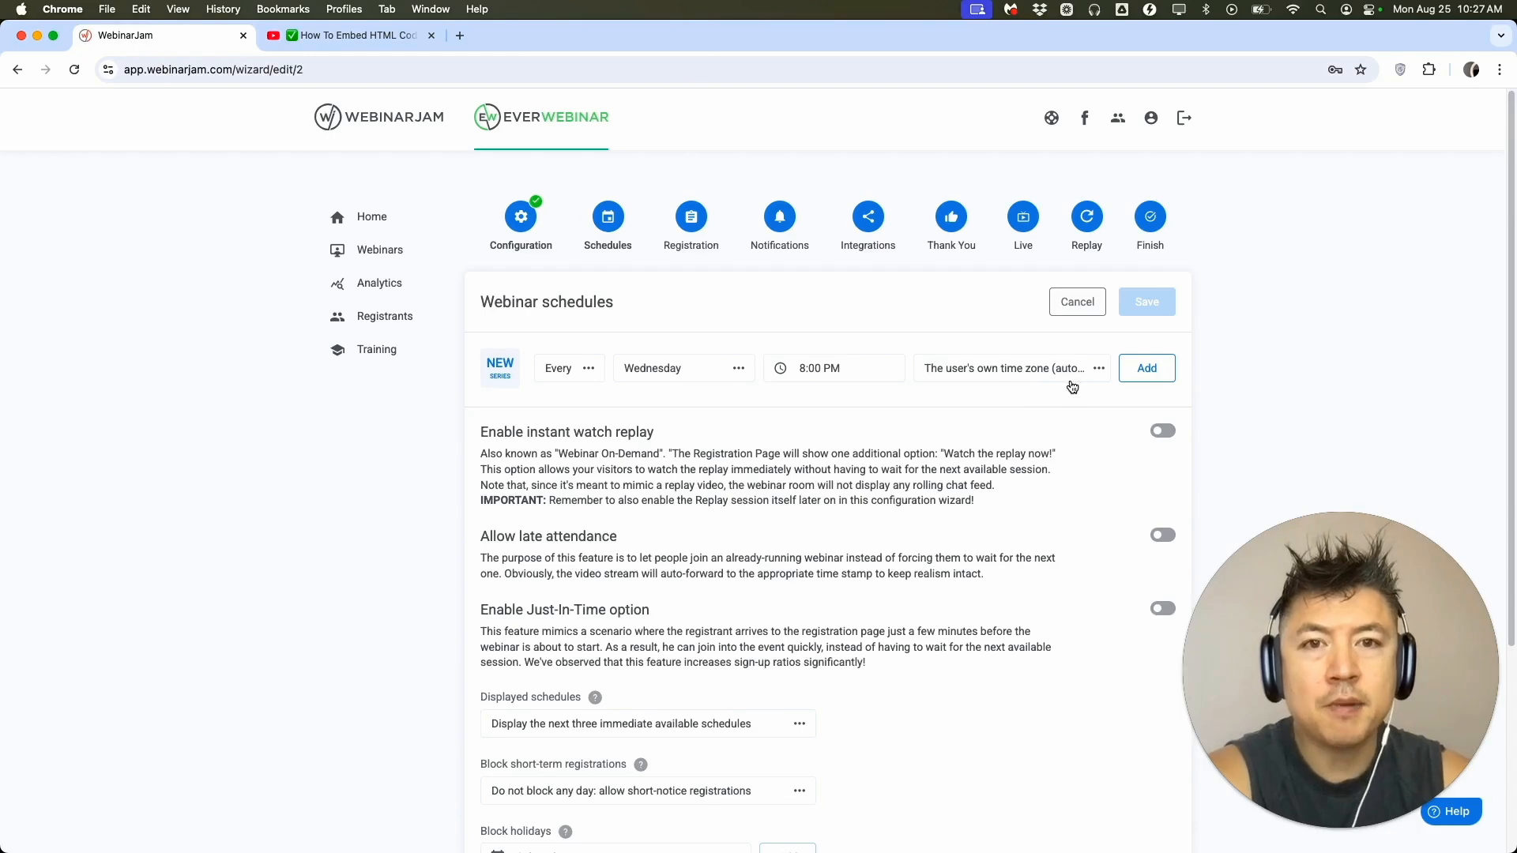
Enable instant watch replay and allow late attendance in the webinar schedules.
scroll(1014, 496, "down", 2)
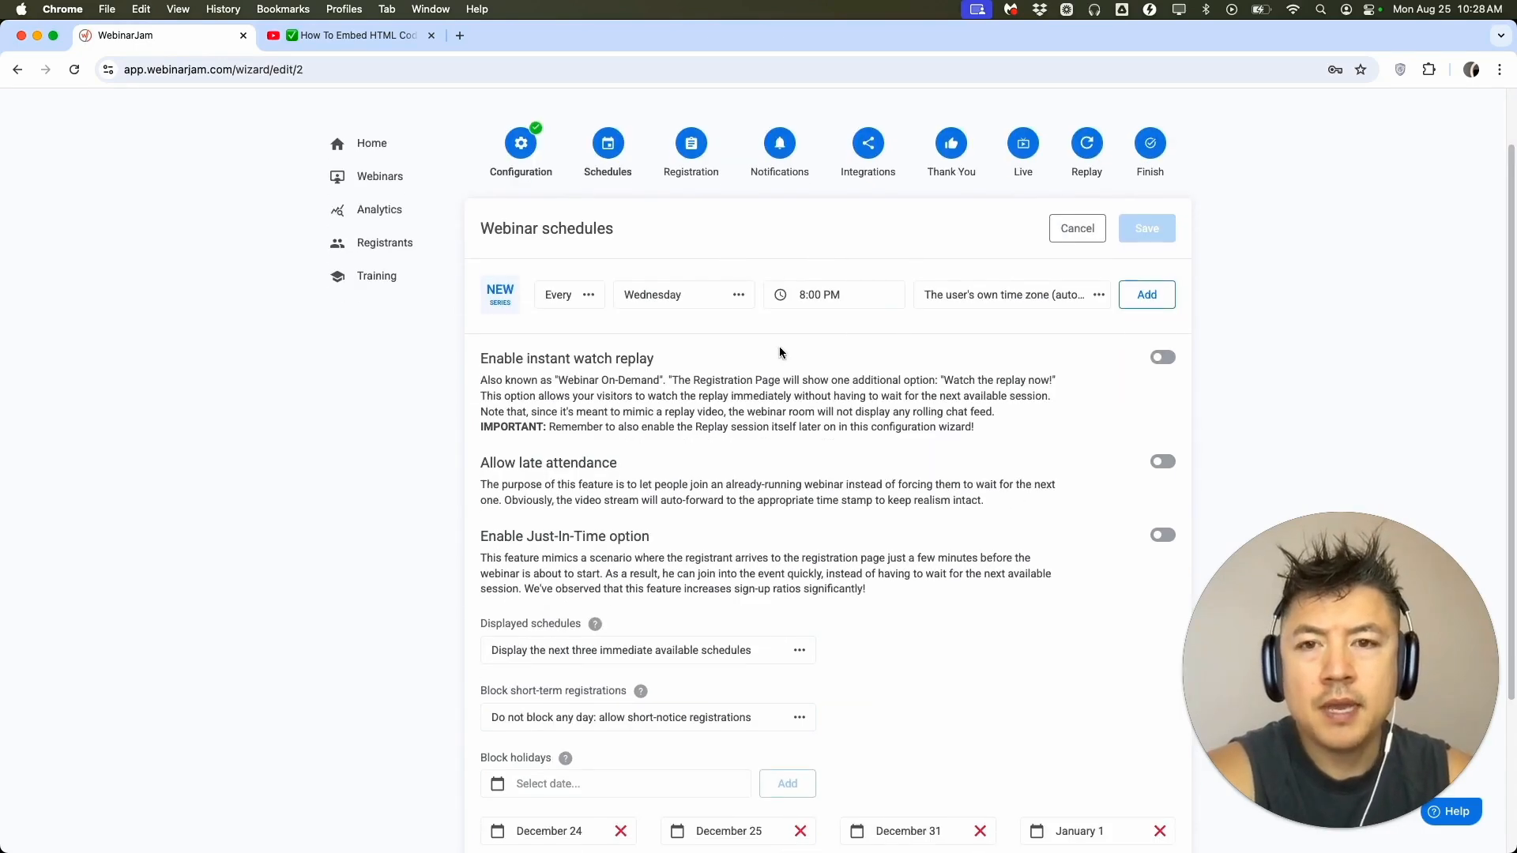
left_click(1162, 357)
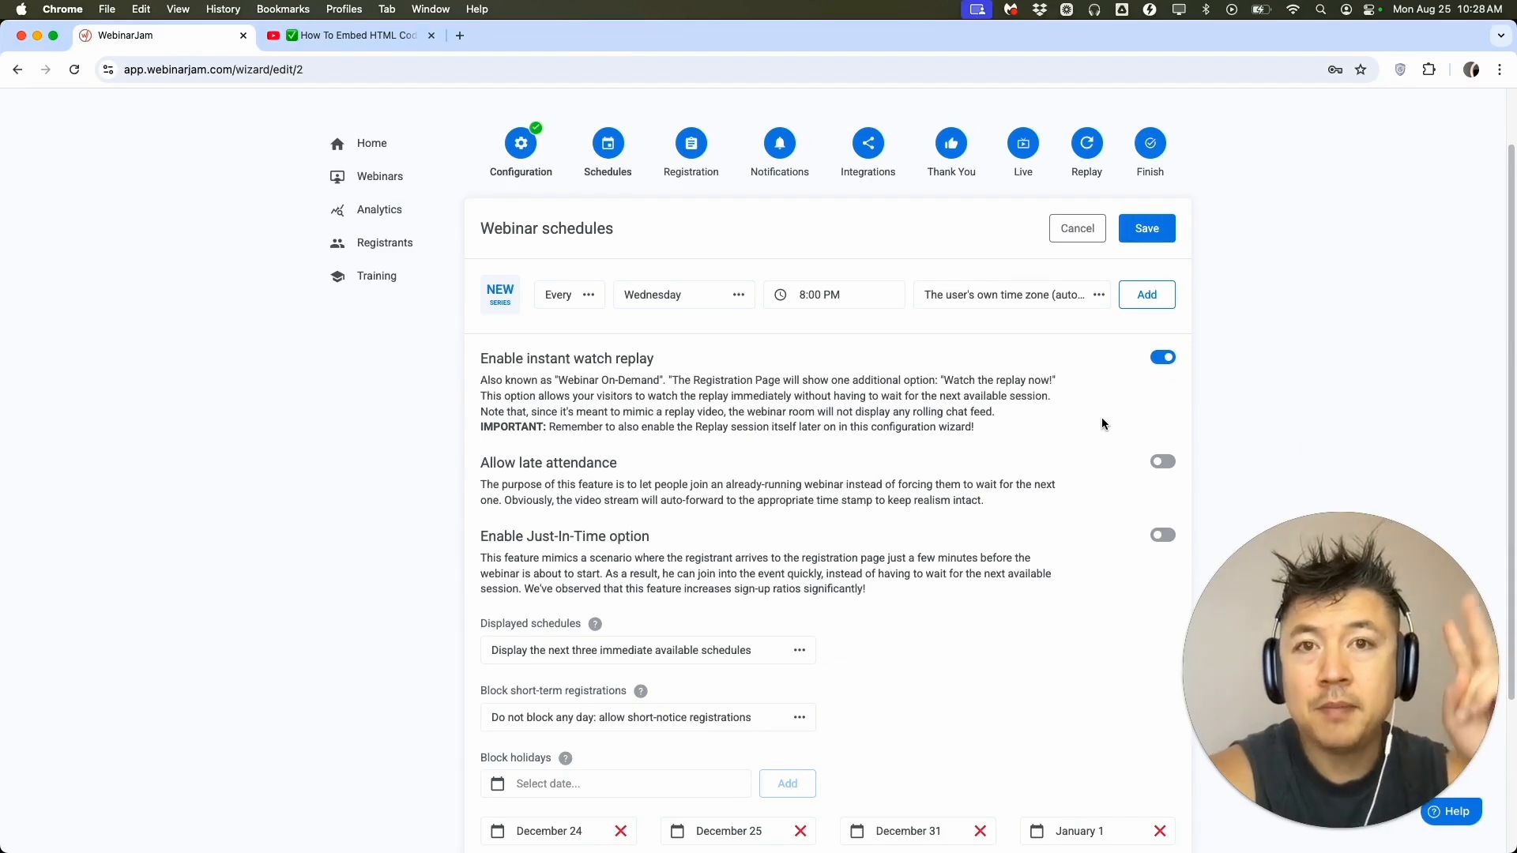
scroll(1102, 424, "down", 2)
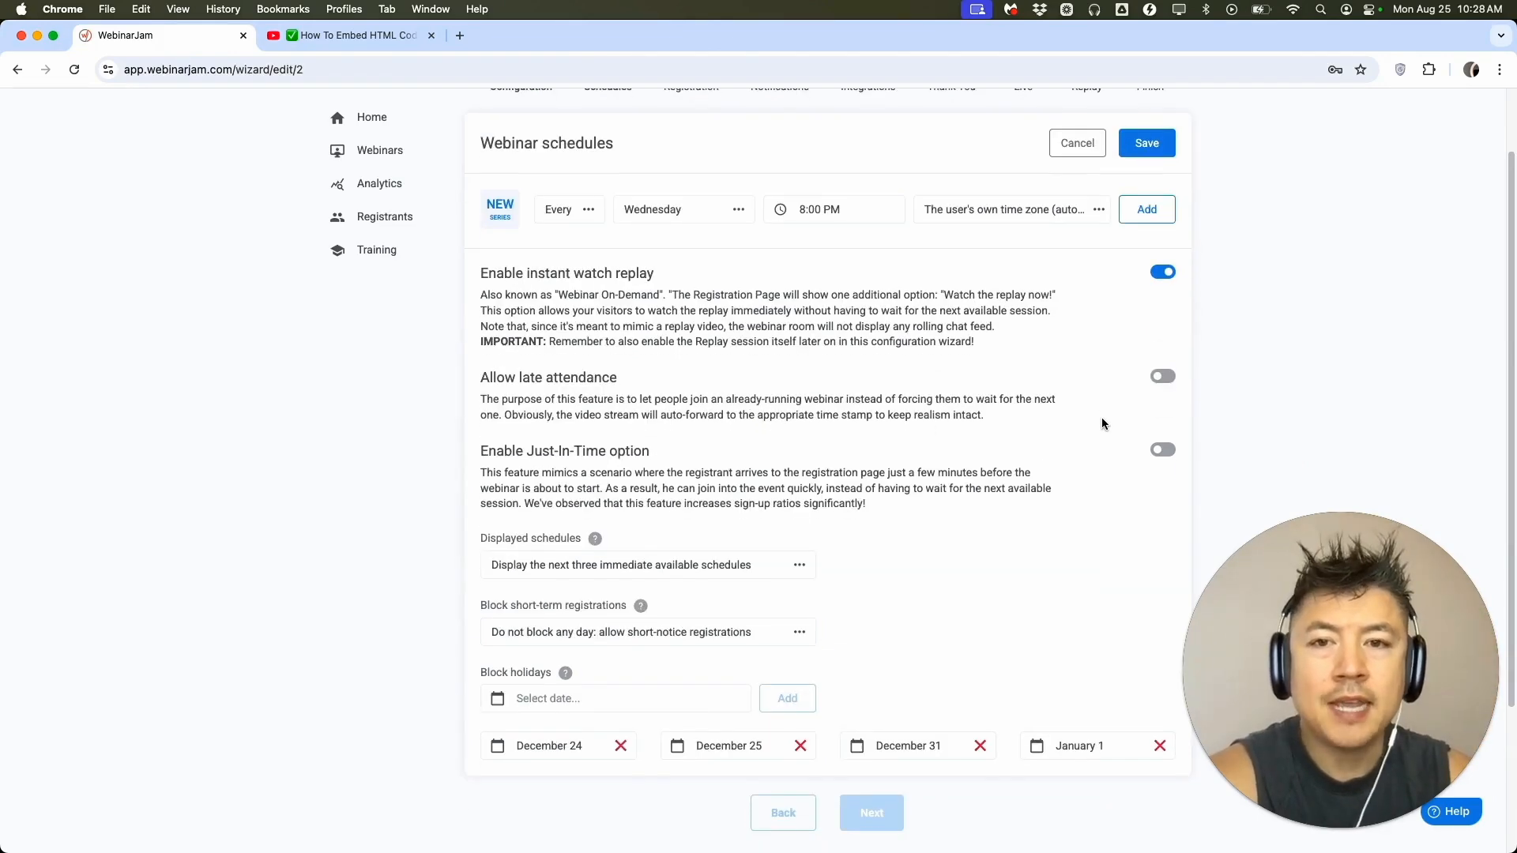
left_click(1162, 377)
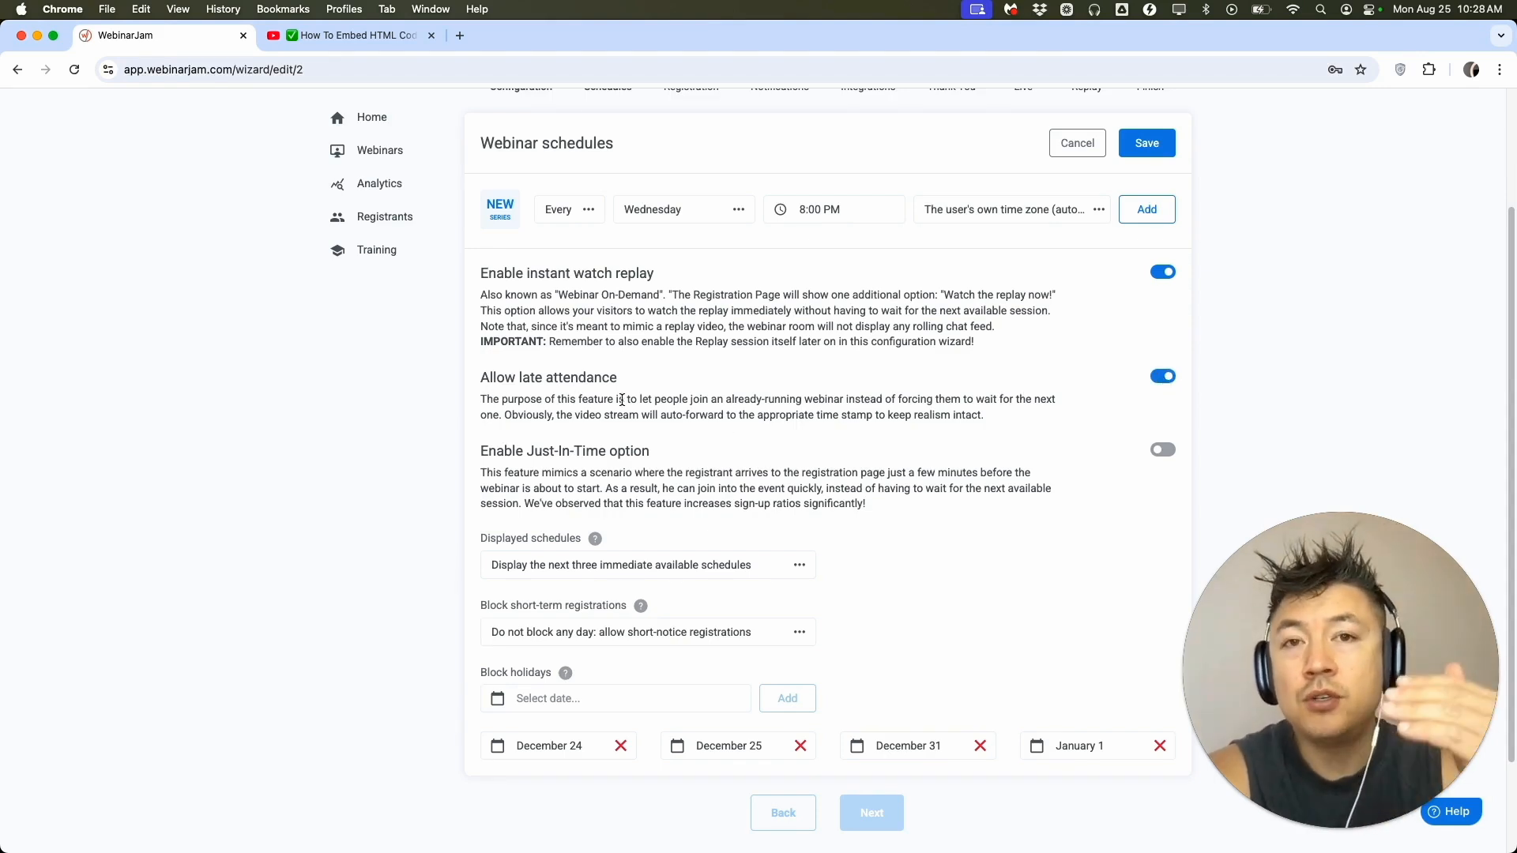
scroll(677, 399, "up", 1)
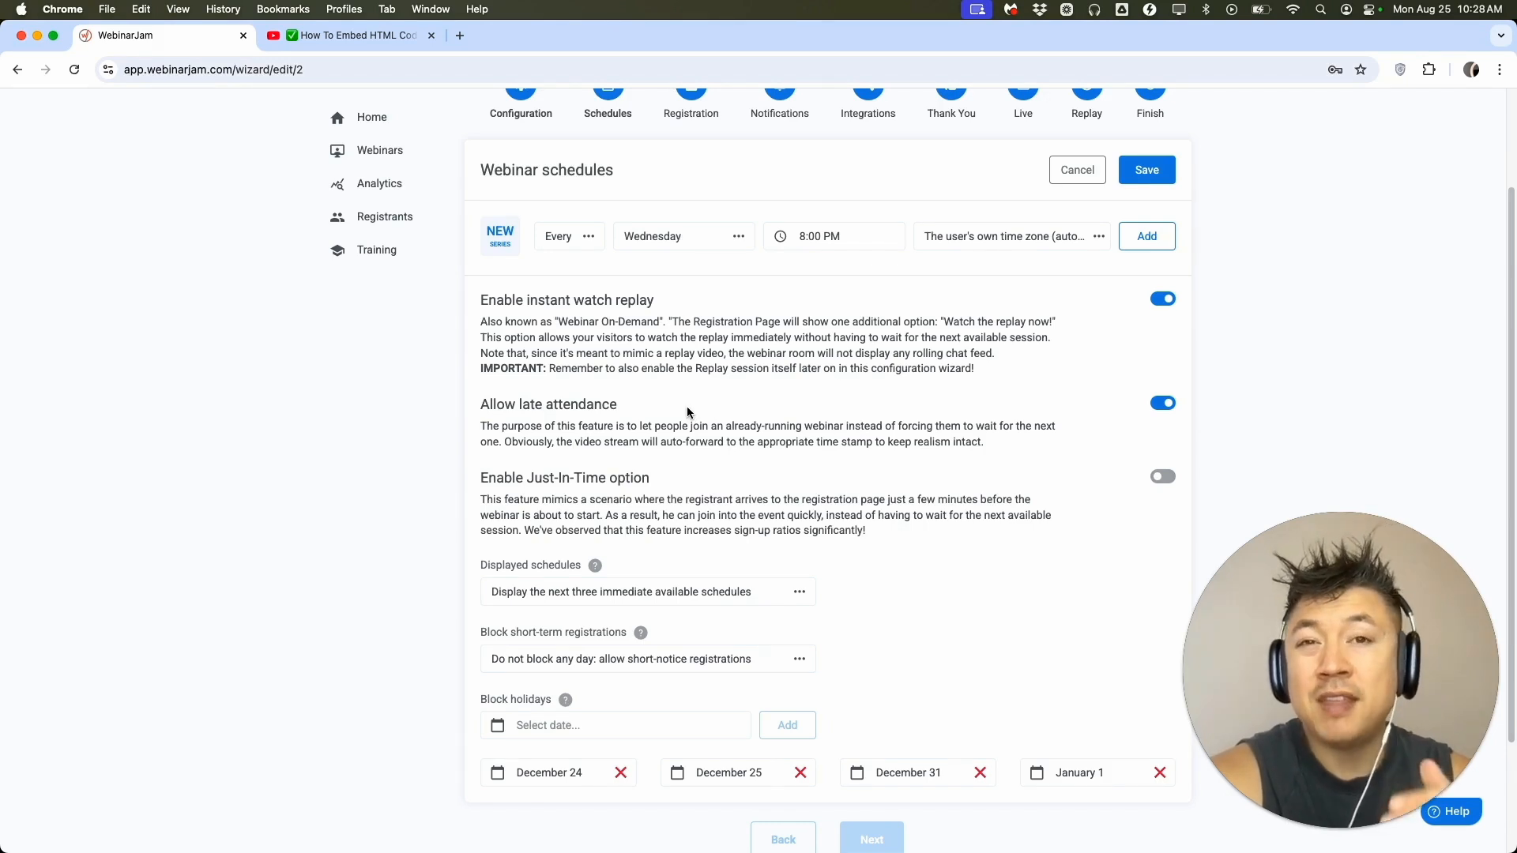
Enable the Just-In-Time option in the webinar schedules and review the night time schedule settings.
scroll(720, 430, "down", 3)
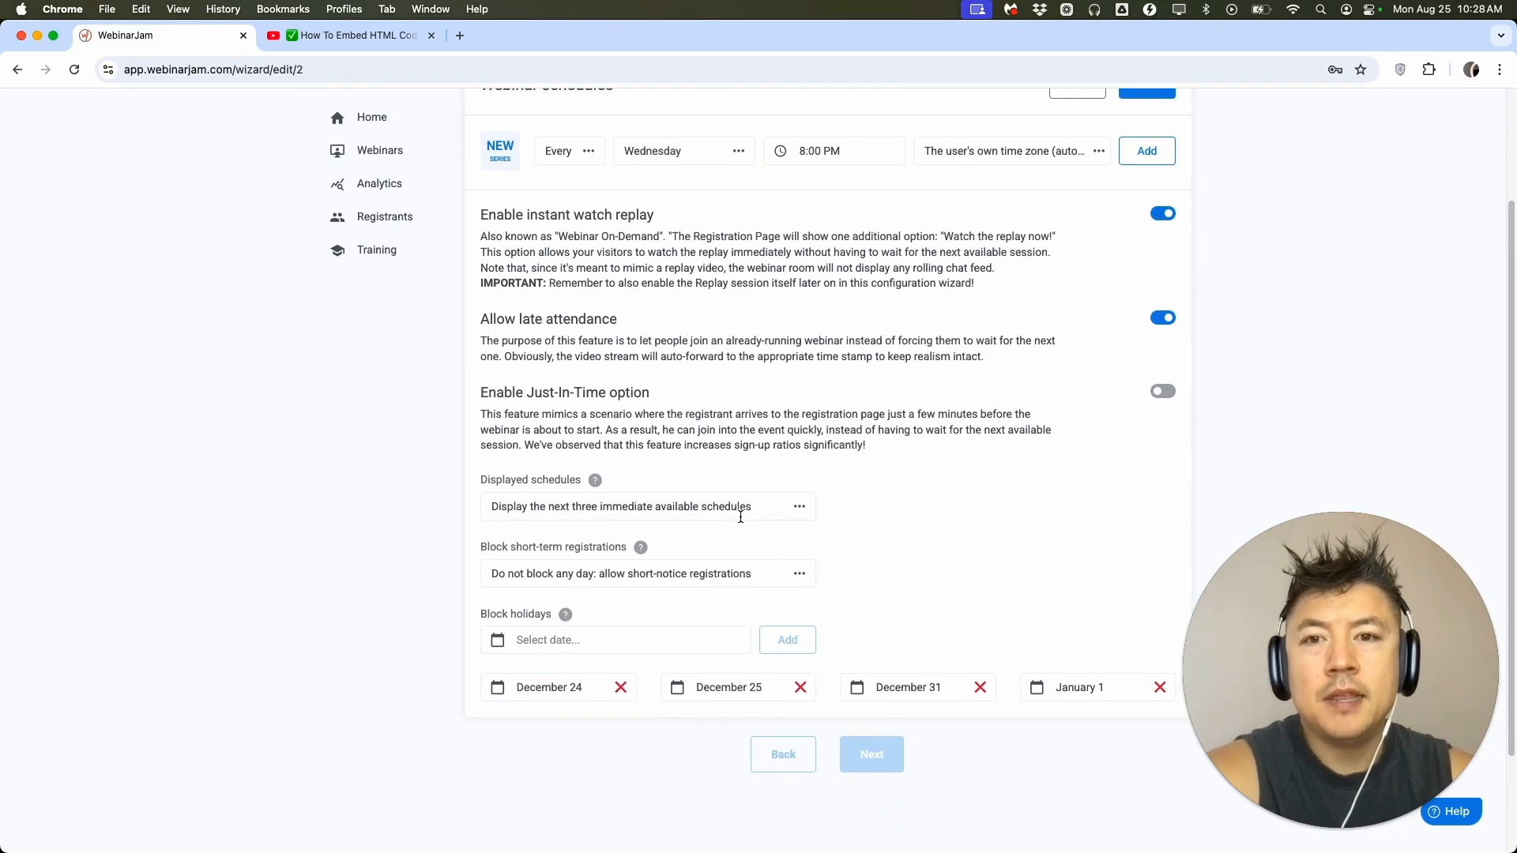
left_click(1166, 387)
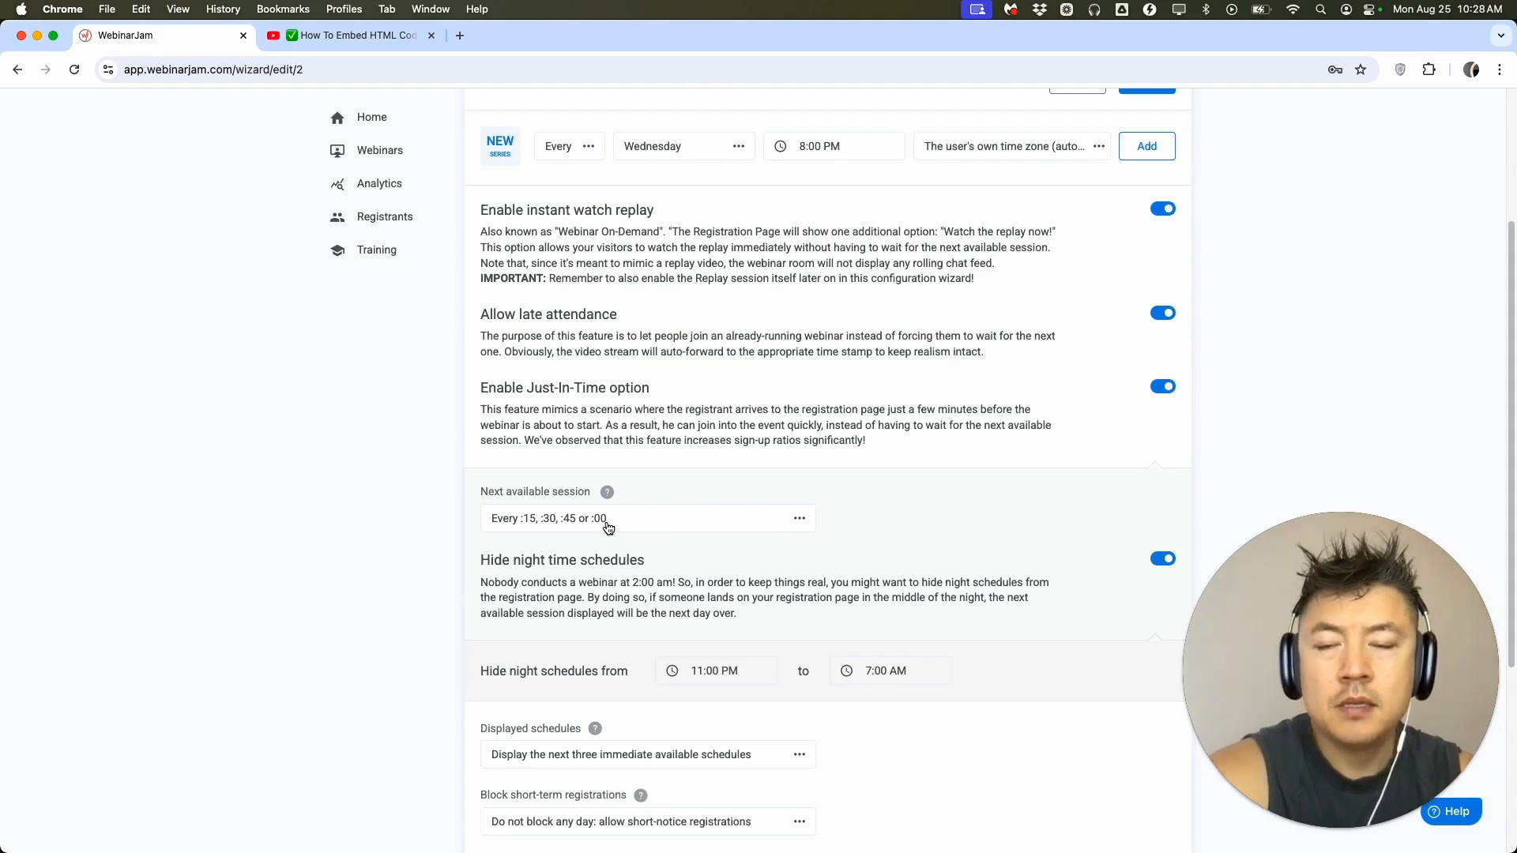
scroll(709, 355, "down", 10)
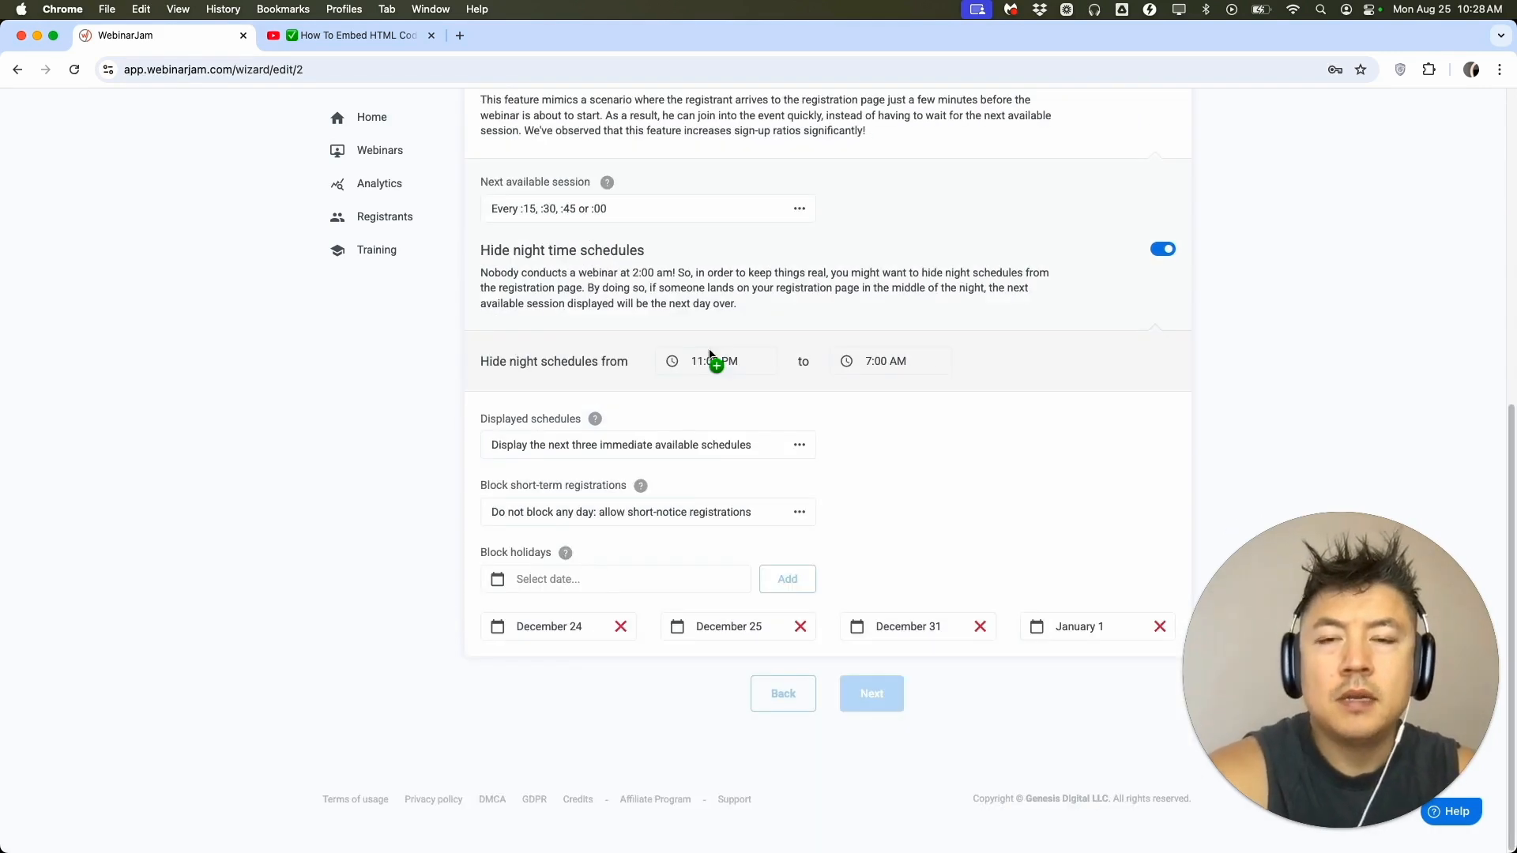
left_click_drag(510, 250, 625, 254)
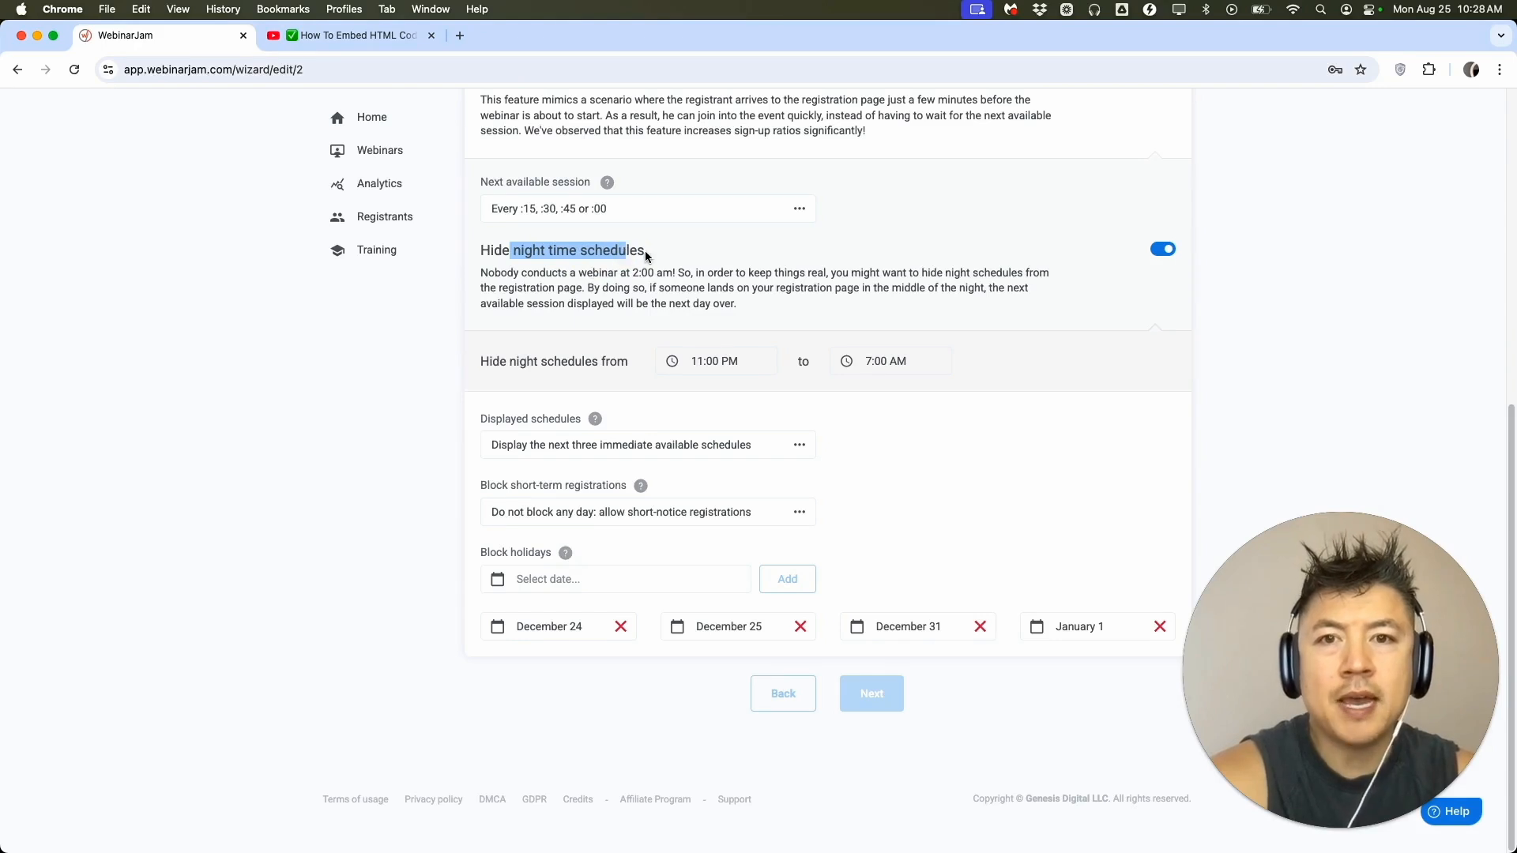
scroll(644, 250, "up", 2)
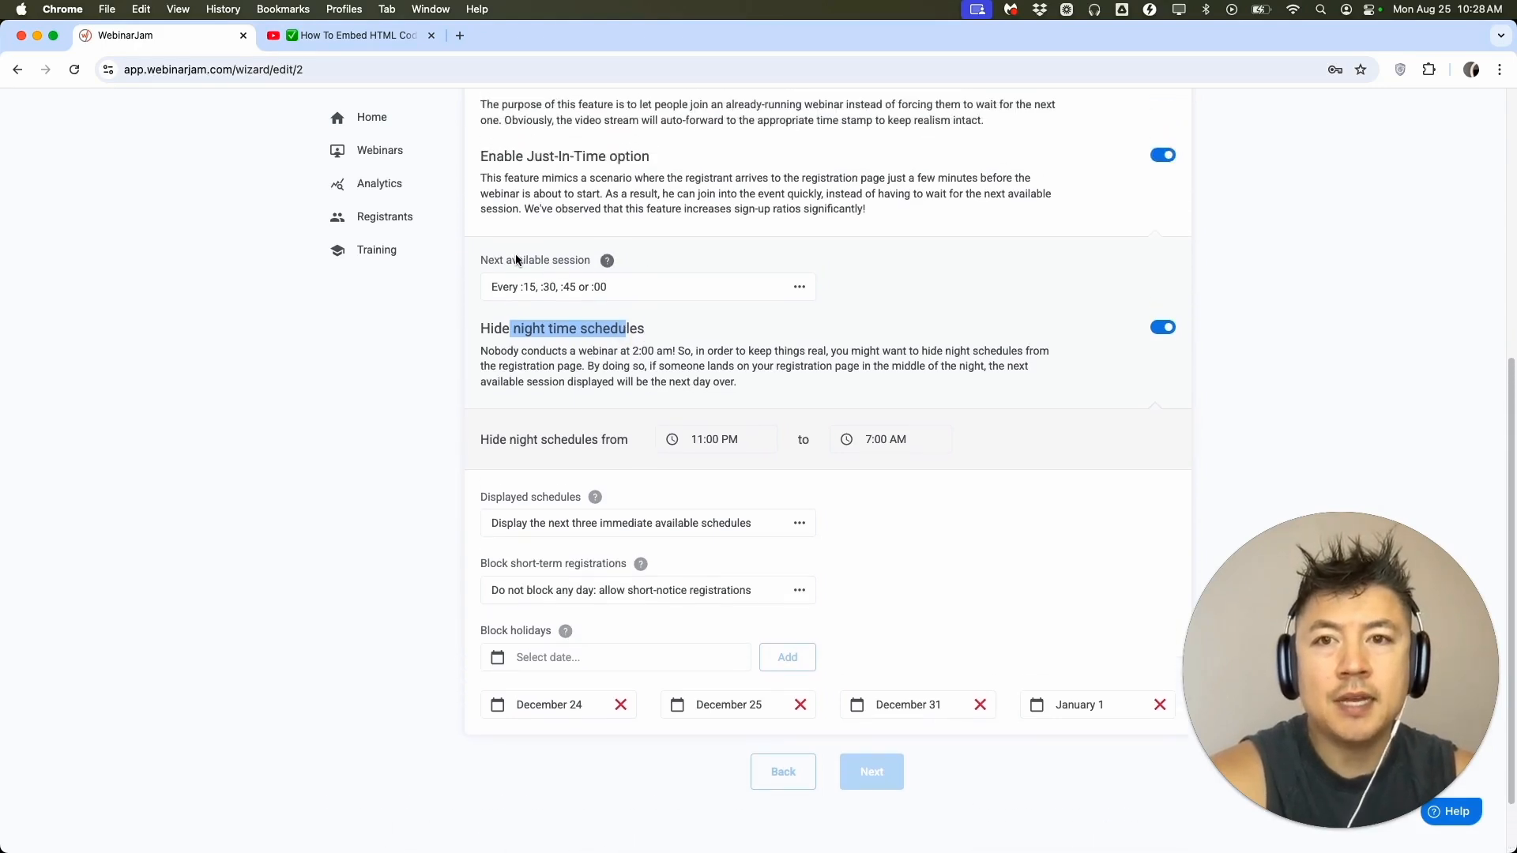
left_click_drag(495, 351, 686, 353)
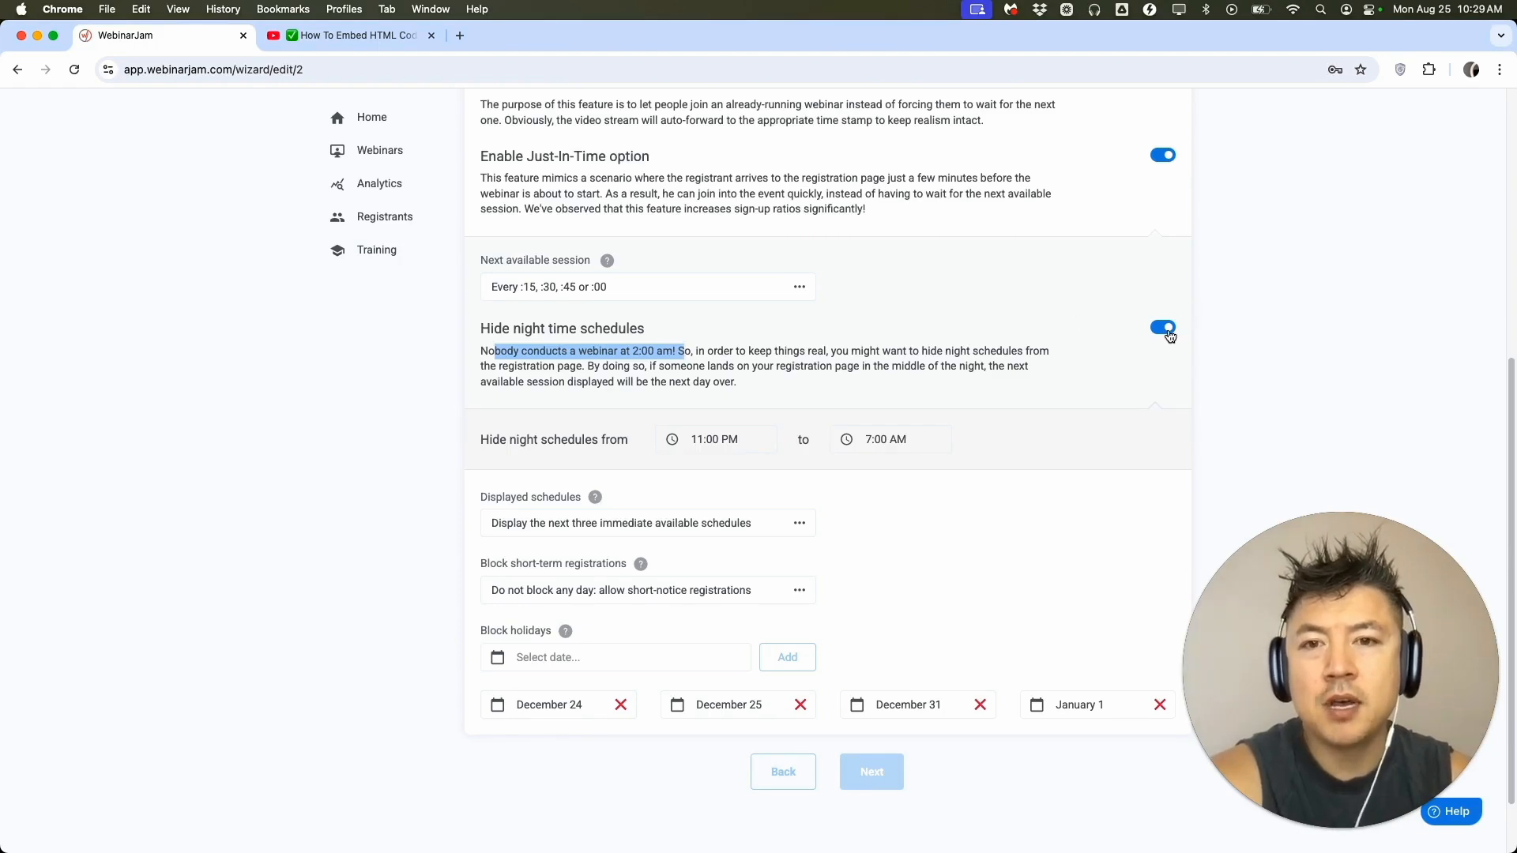
scroll(1168, 335, "down", 2)
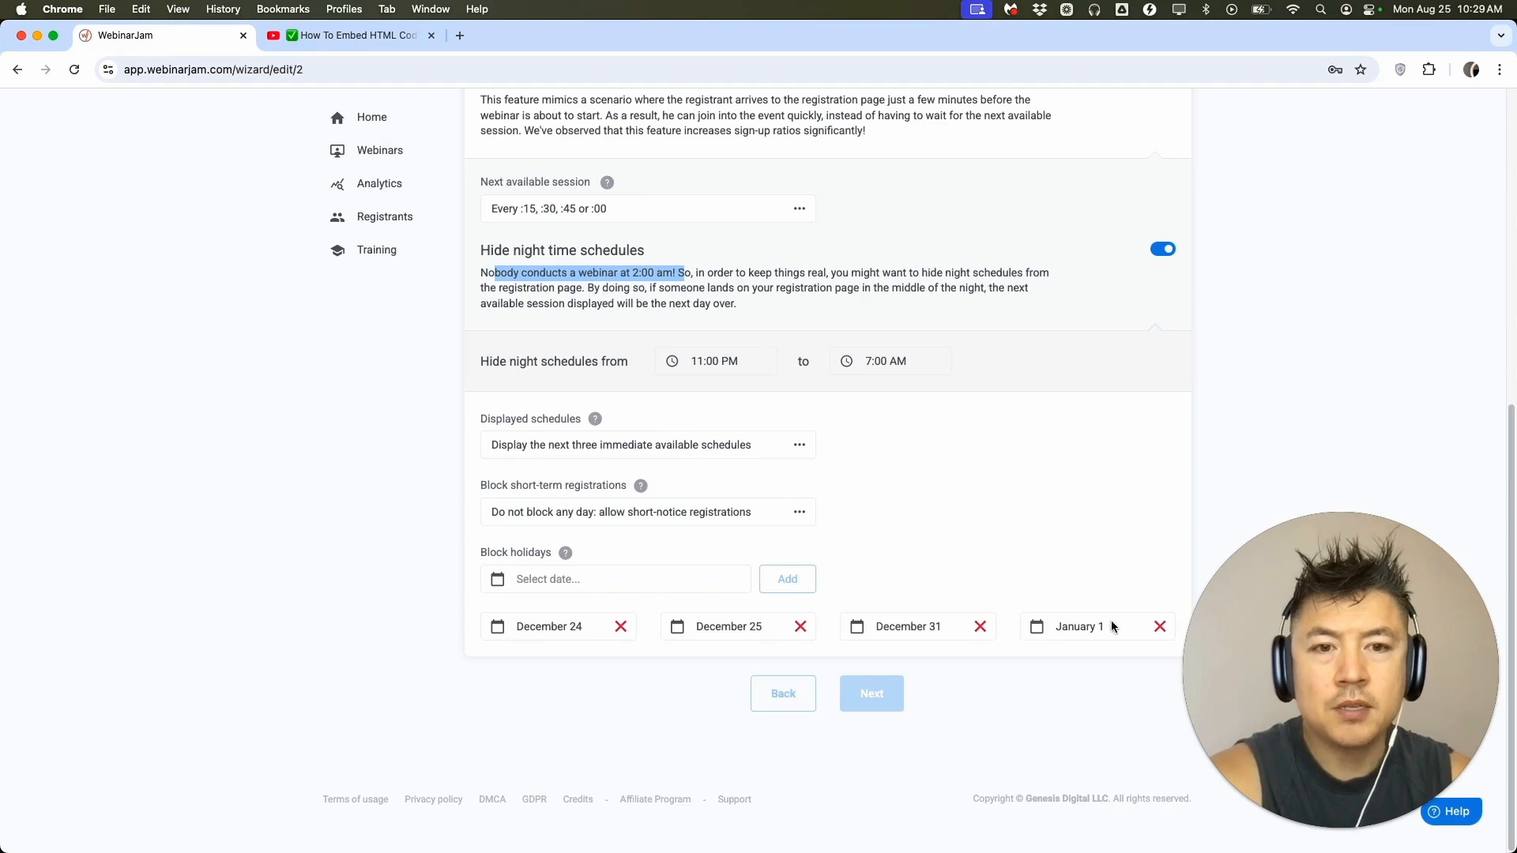
Add the Wednesday 8:00 PM series, save the webinar schedules and proceed to the registration settings.
left_click(1030, 485)
scroll(1030, 485, "up", 6)
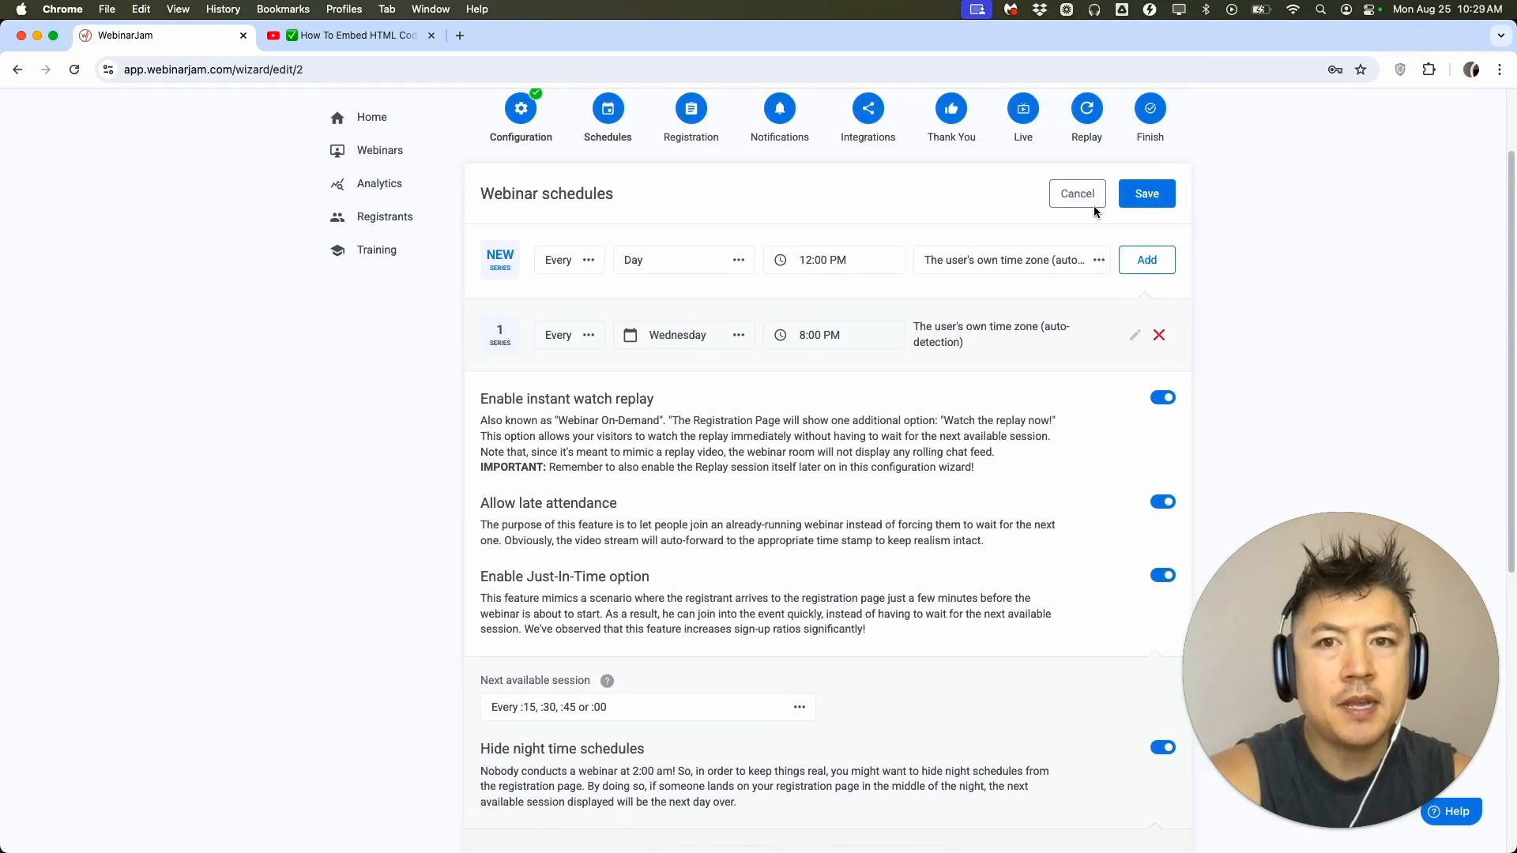
left_click(1149, 193)
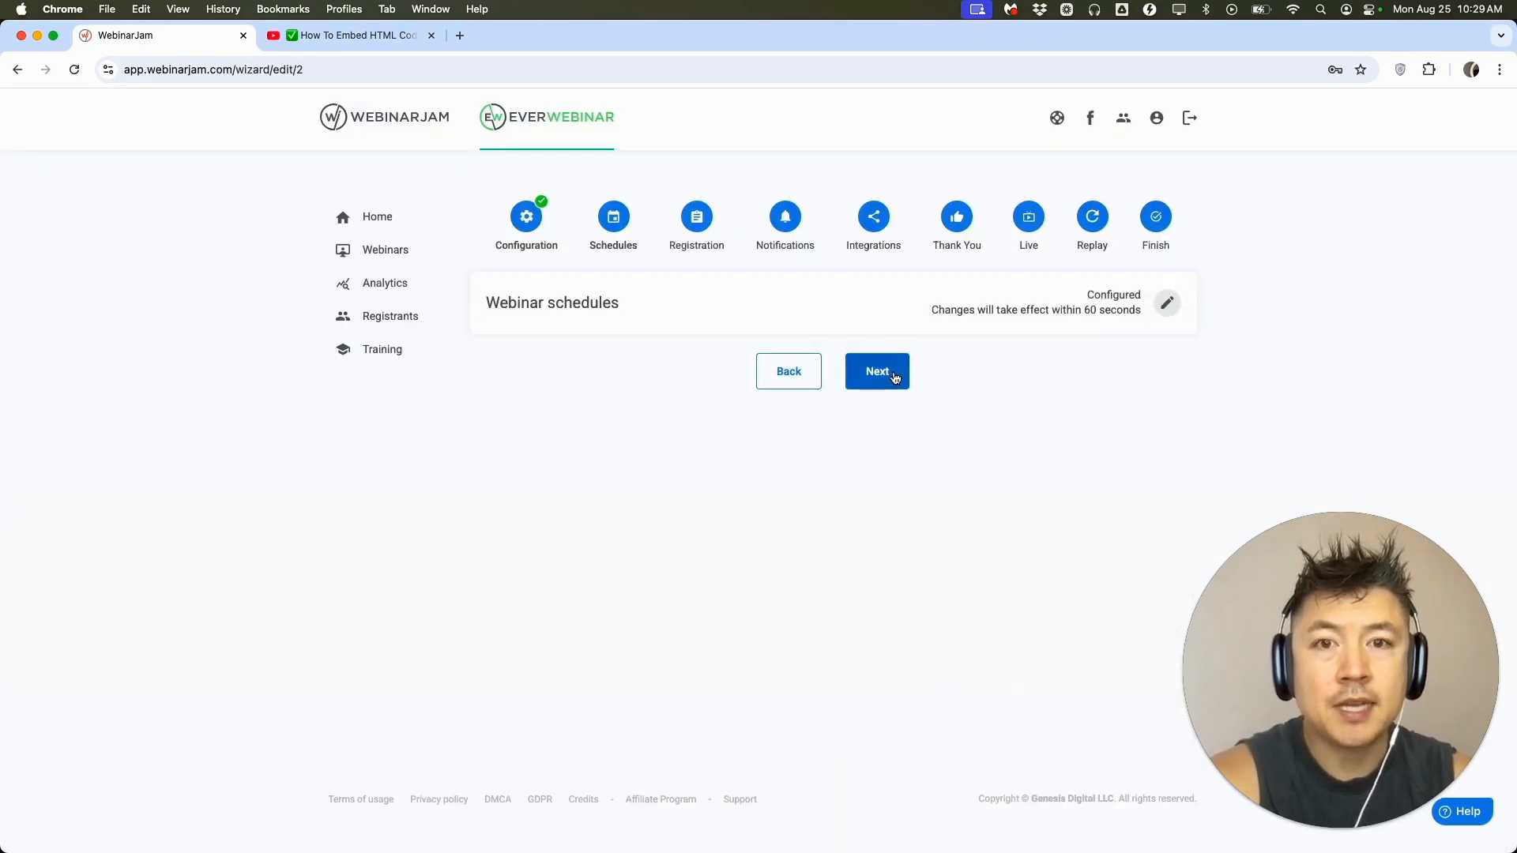
left_click(891, 369)
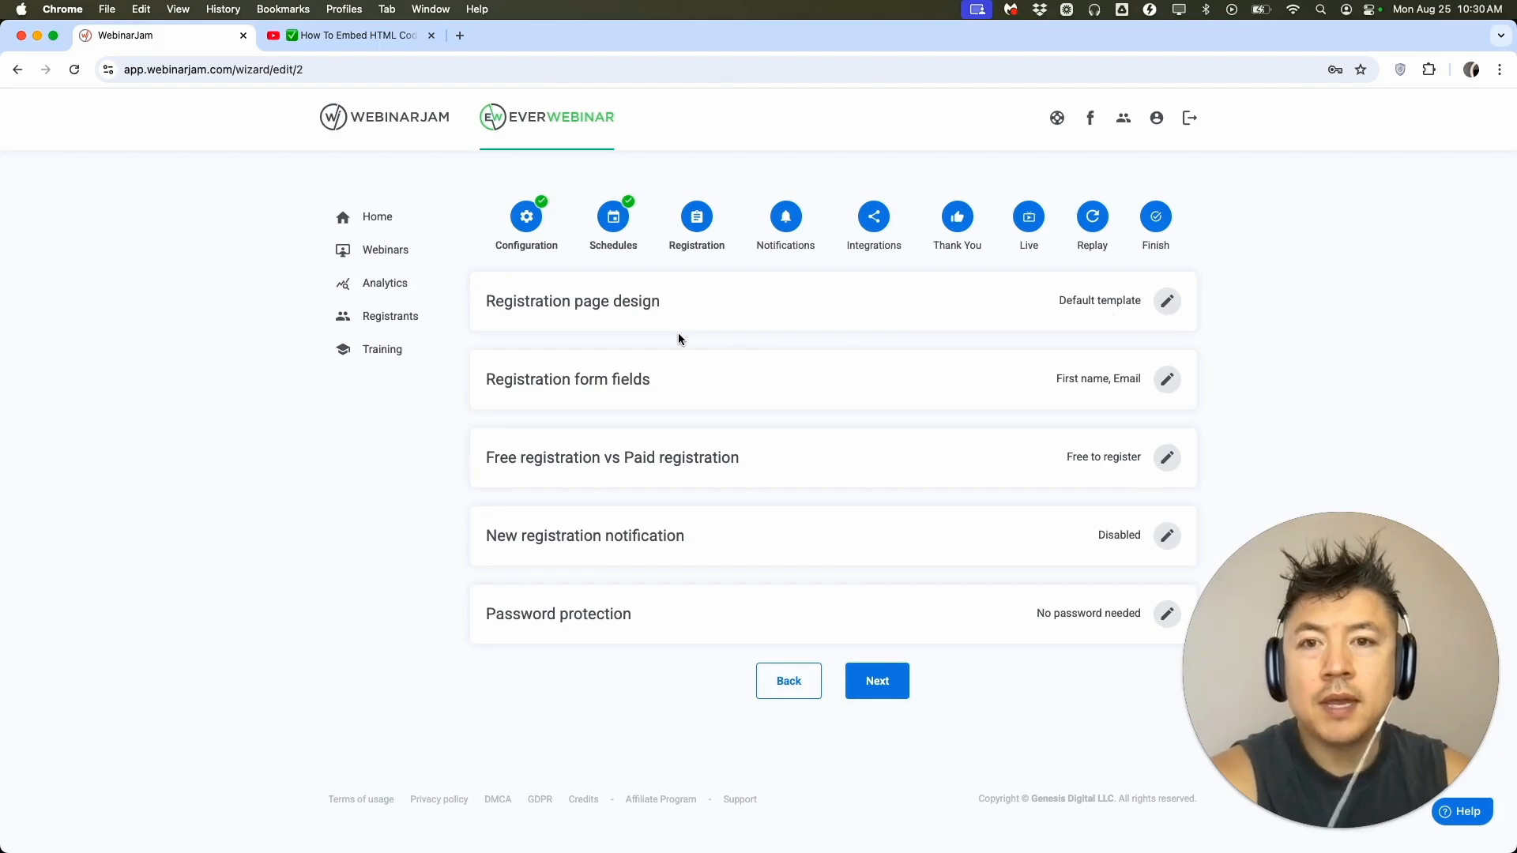
Review the registration page design templates and the available registration form fields without changing either.
left_click(1166, 301)
scroll(926, 474, "down", 5)
scroll(926, 474, "up", 4)
scroll(926, 480, "up", 1)
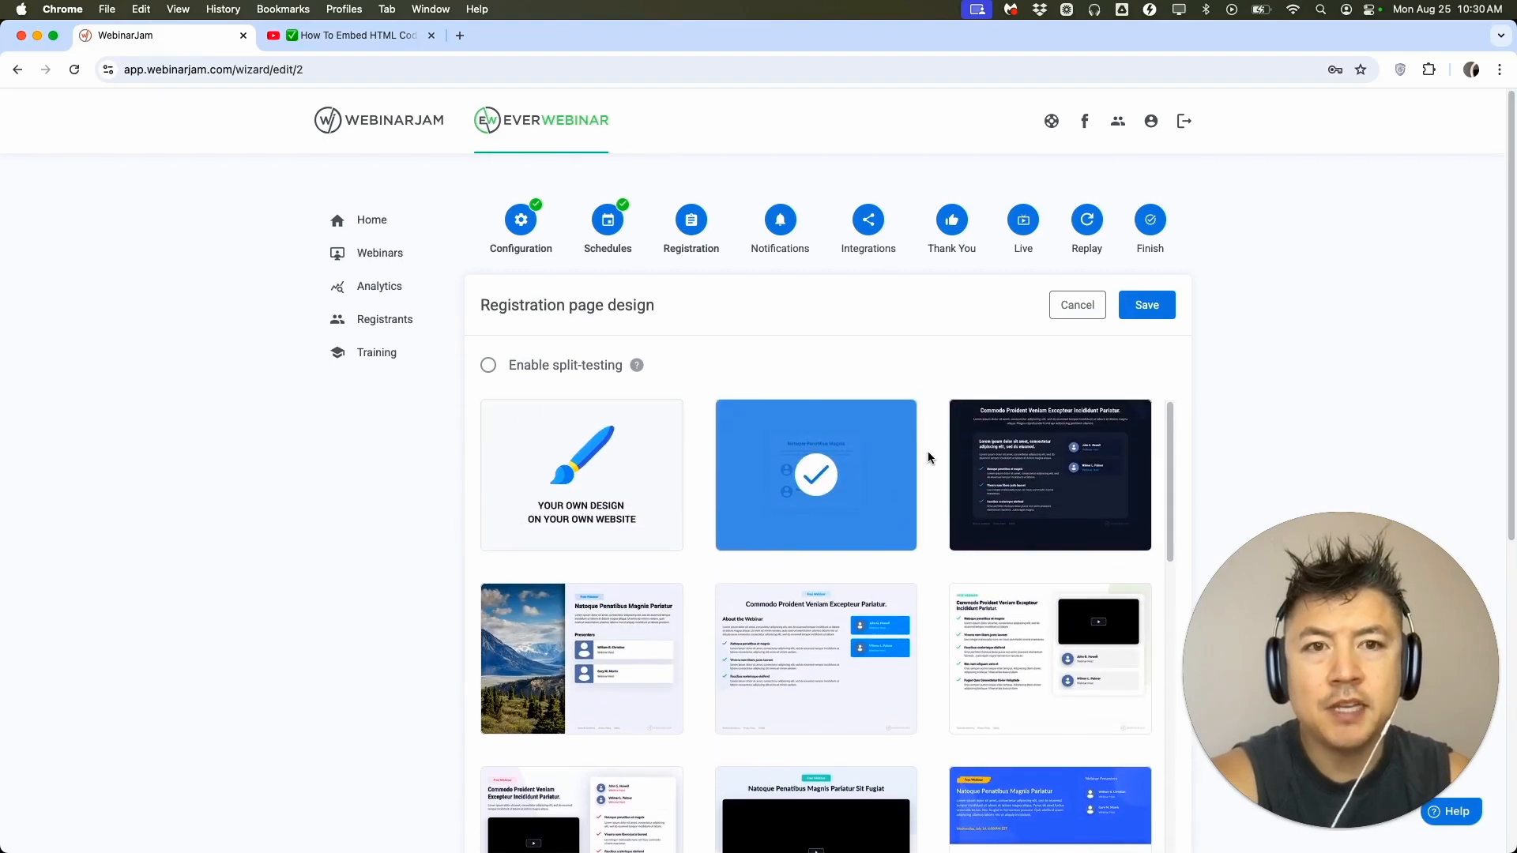
mouse_move(862, 447)
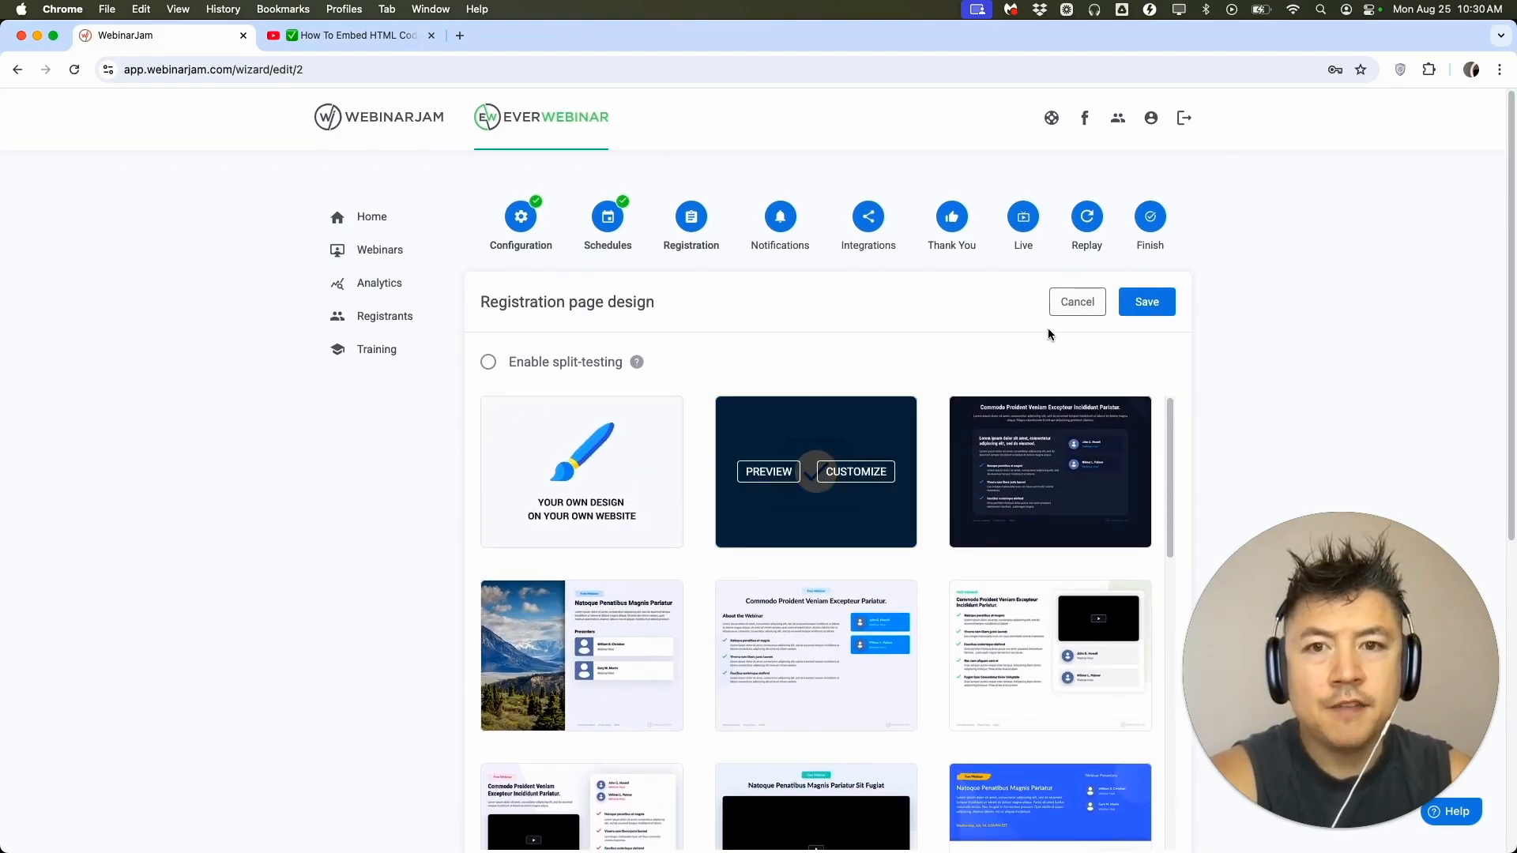
left_click(1072, 304)
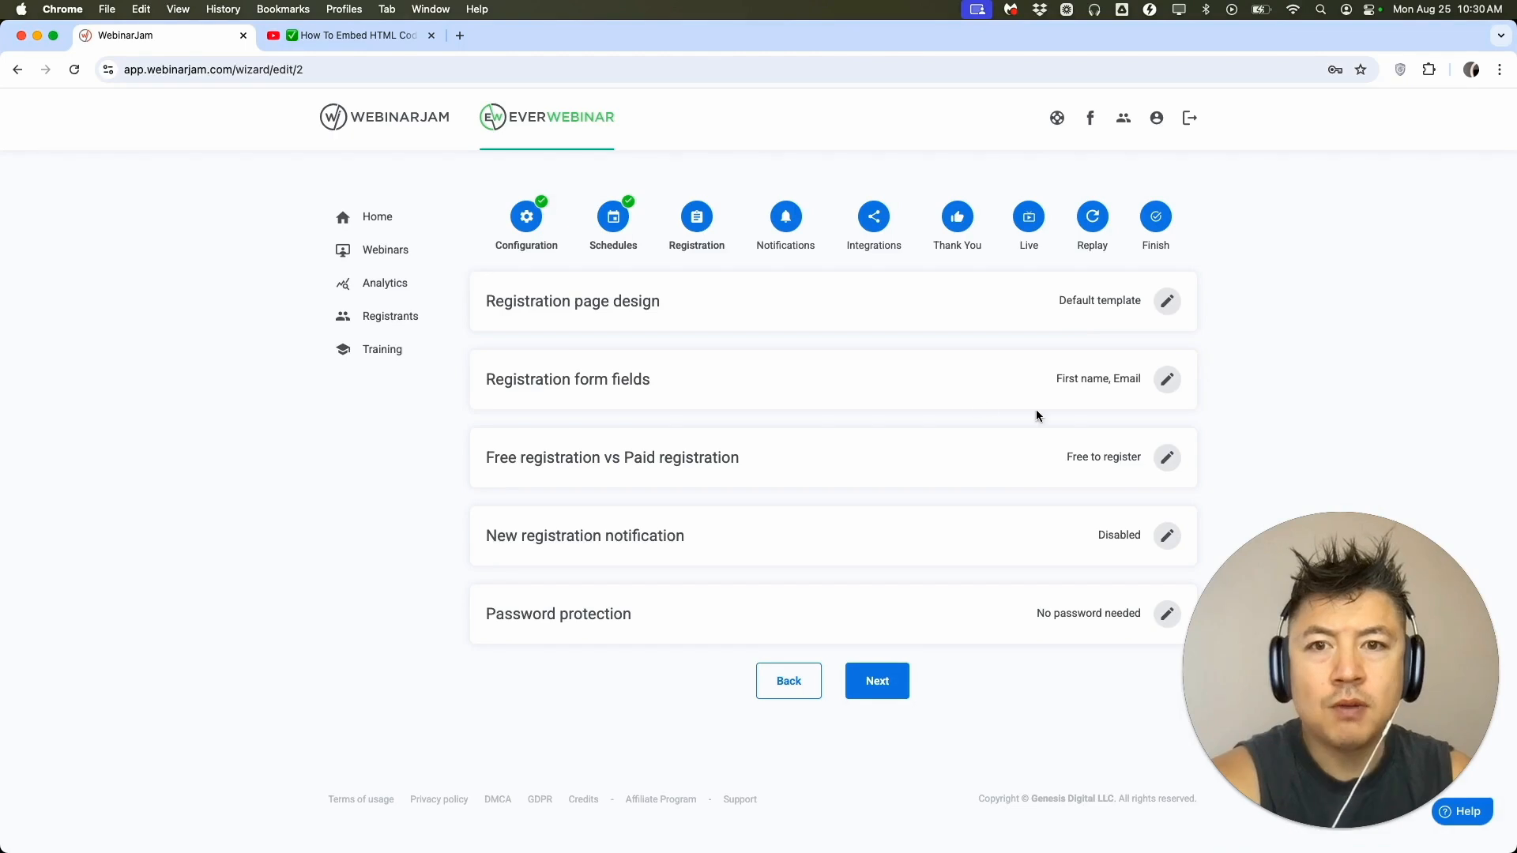
left_click(1167, 379)
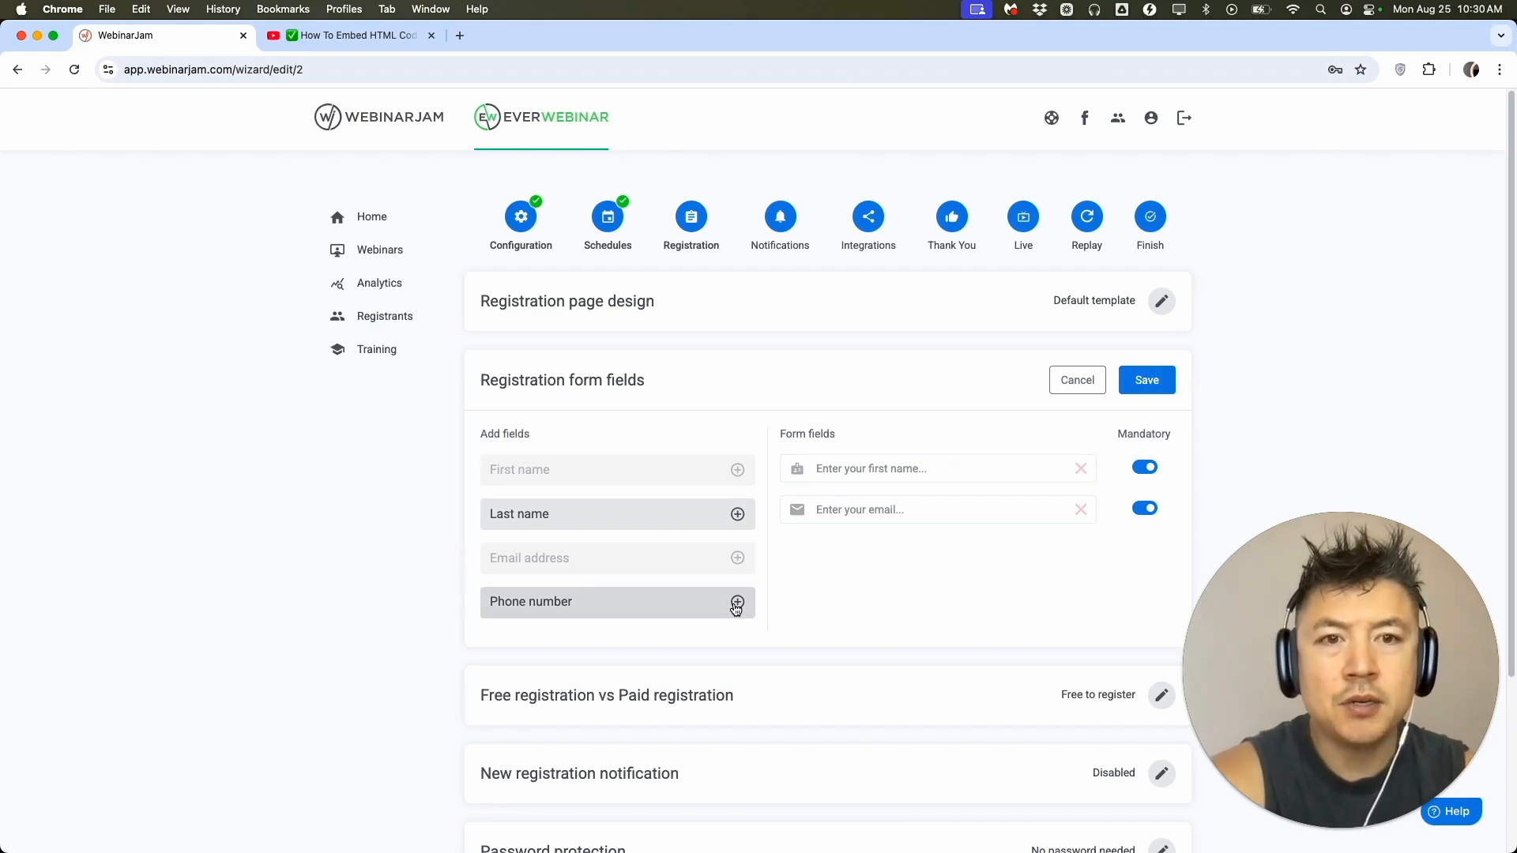
left_click(1076, 380)
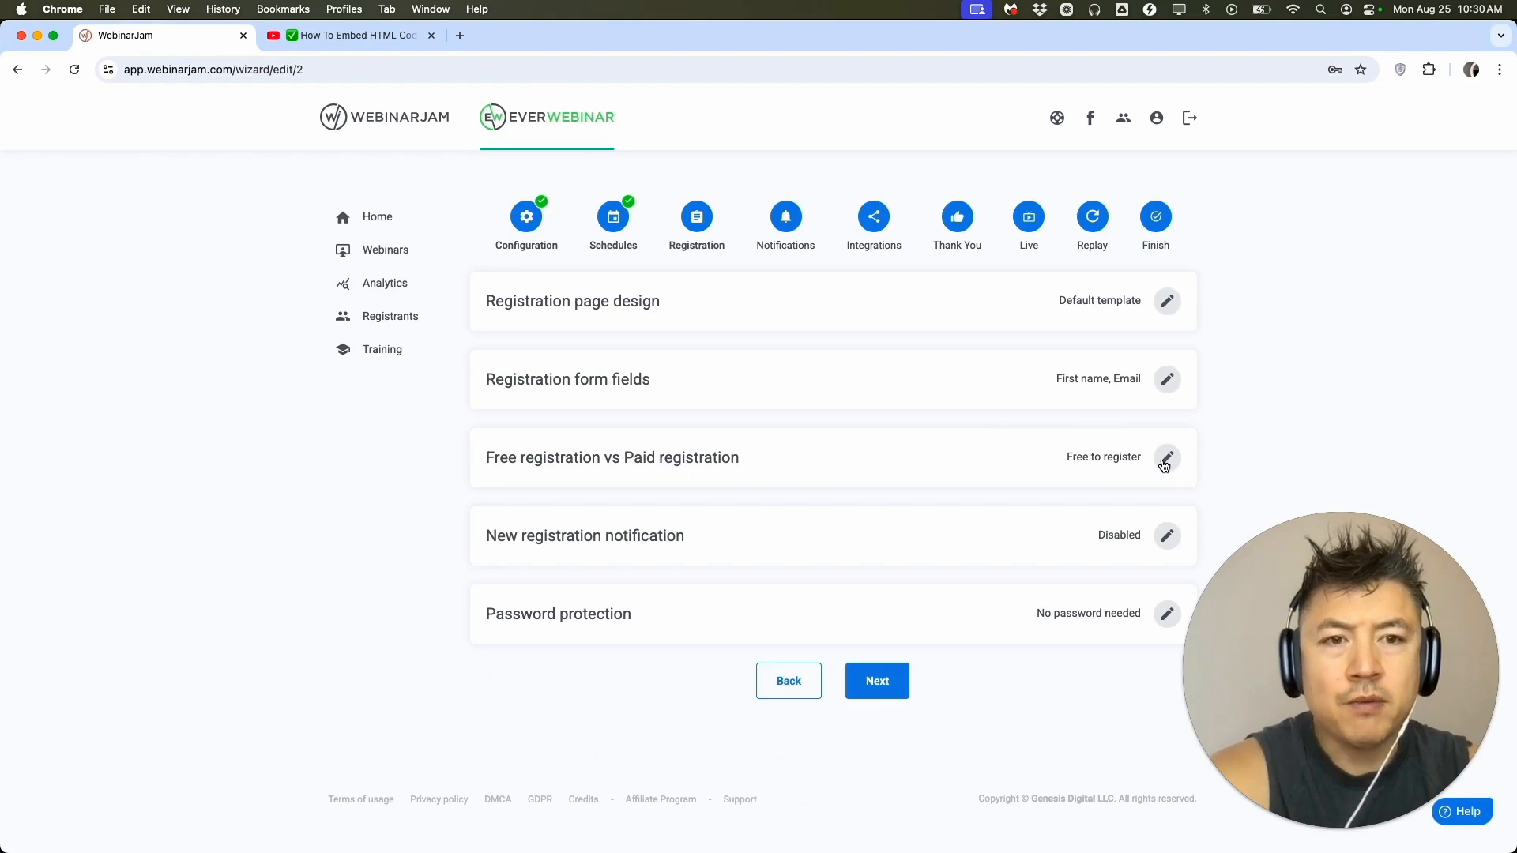
Check the registration fee option, keep the webinar free to register and save the free versus paid registration setting.
left_click(1161, 458)
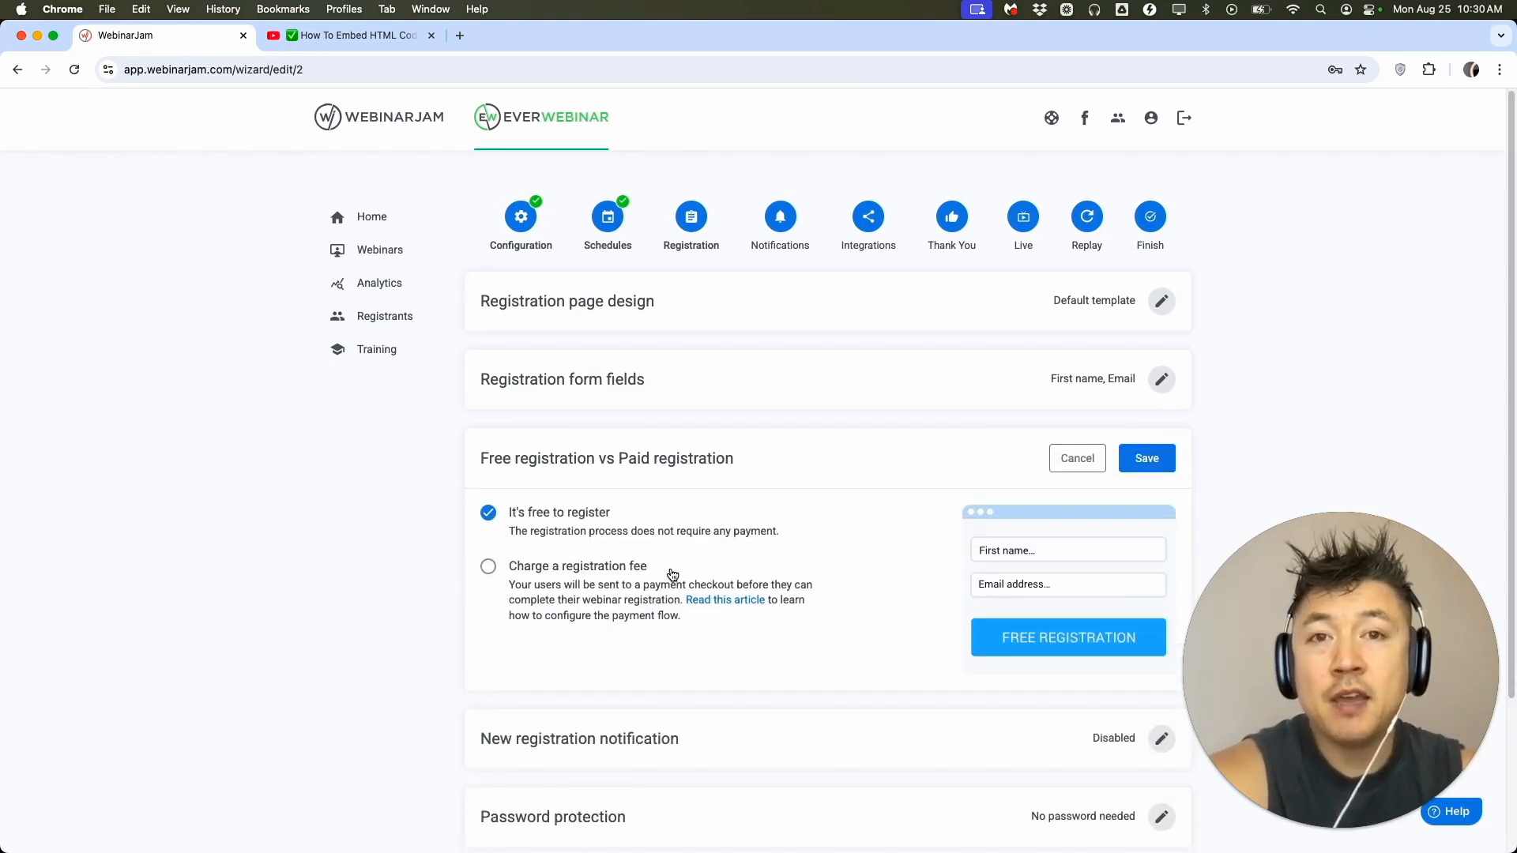
left_click(490, 568)
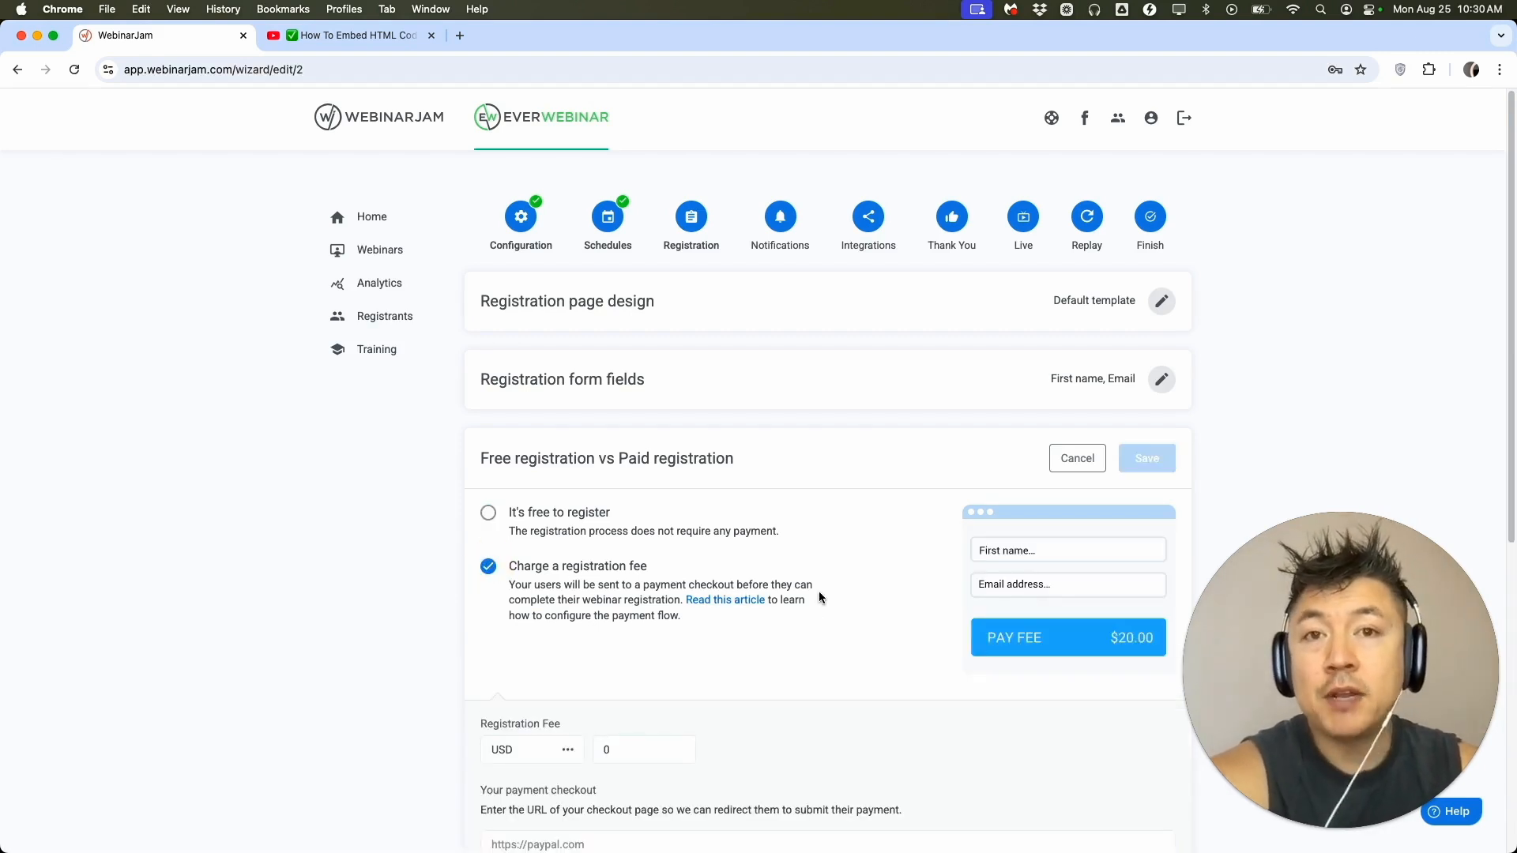
left_click(493, 520)
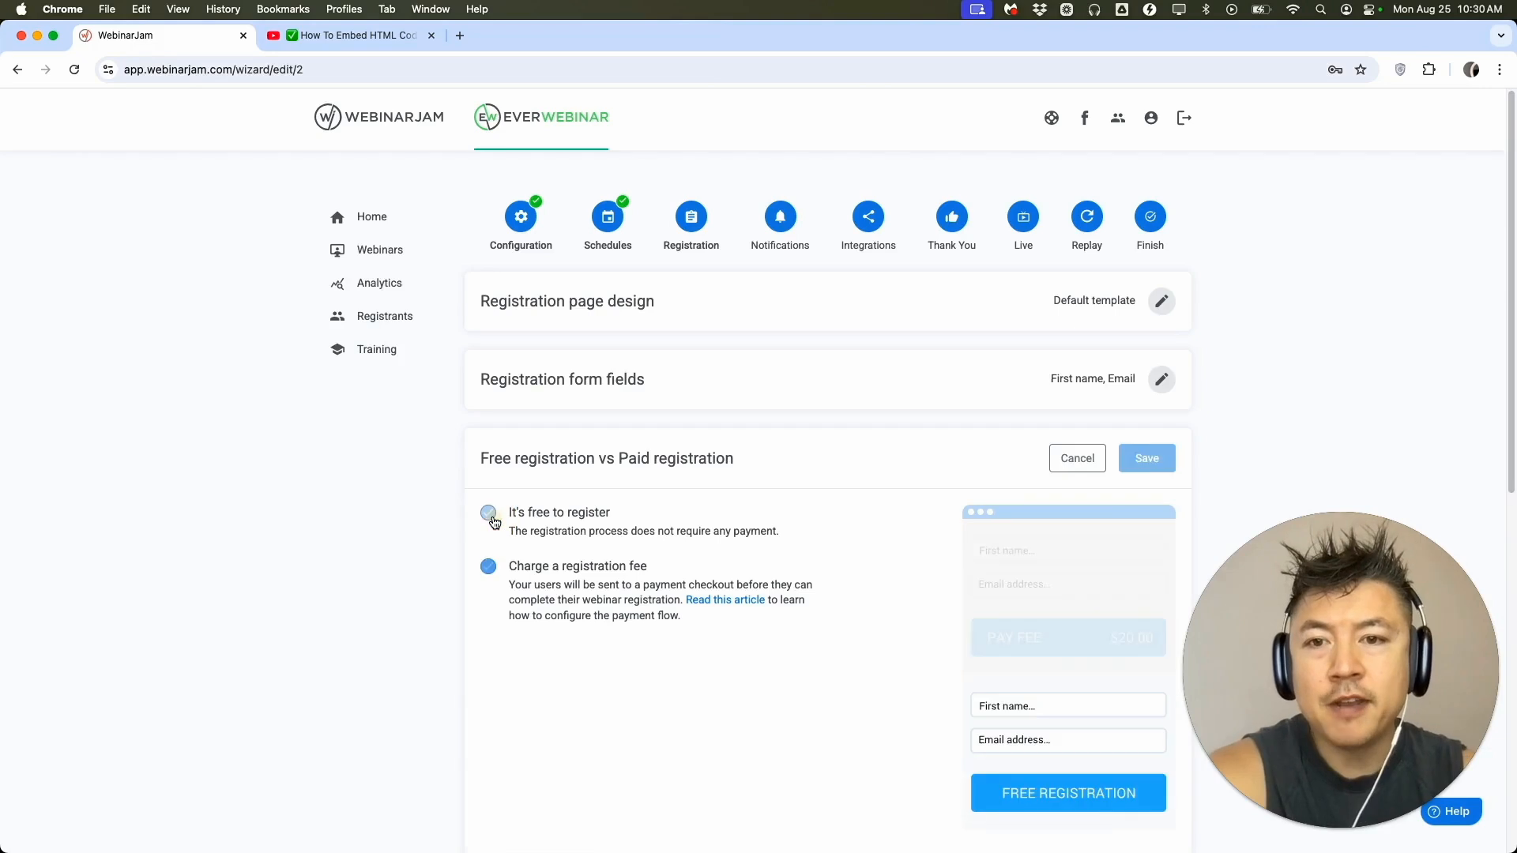
left_click(1151, 460)
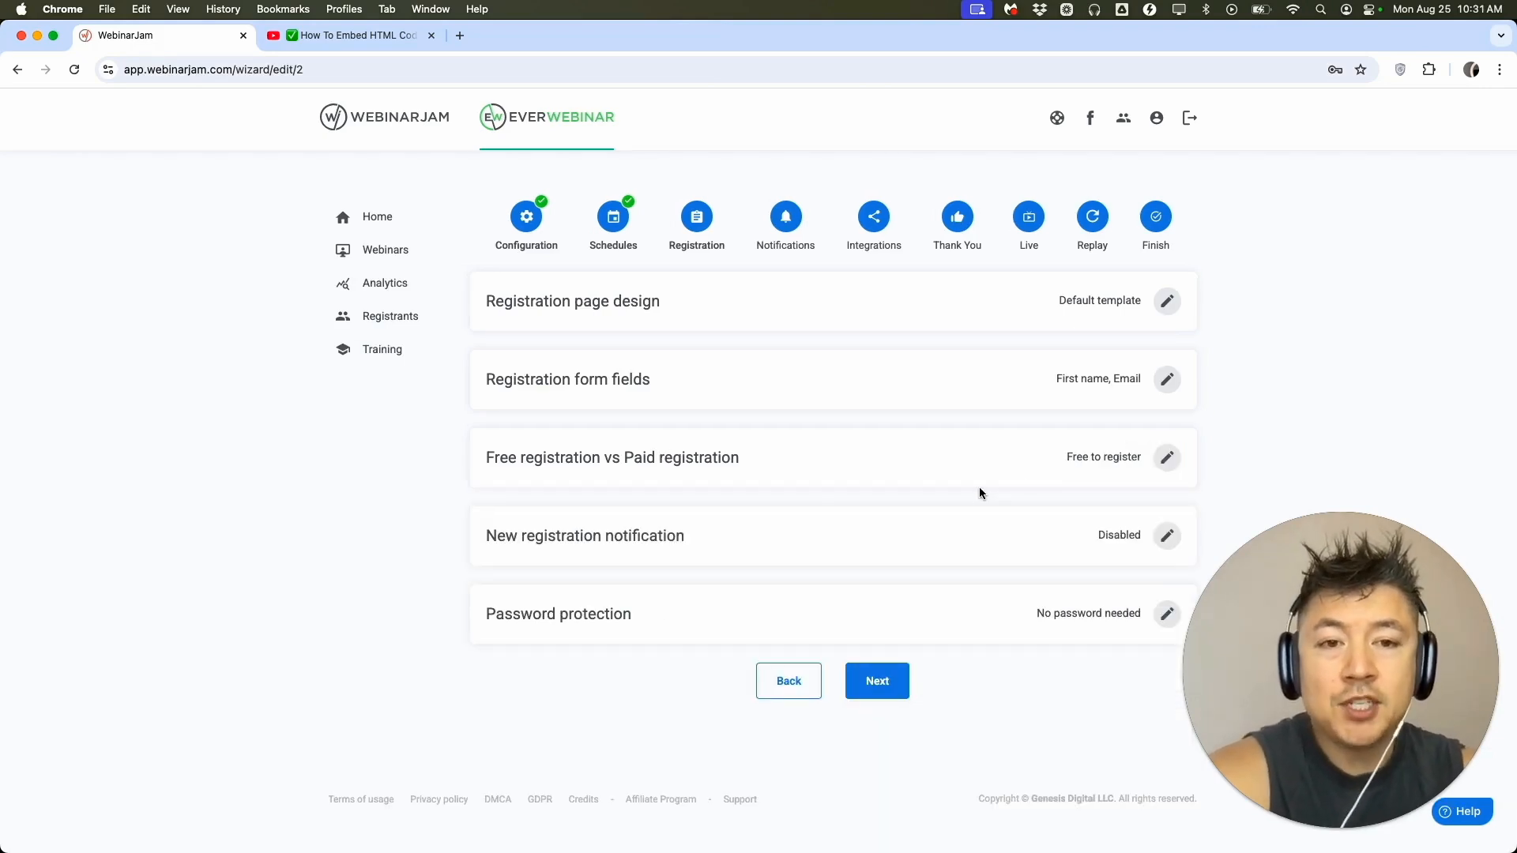
Try the Send notification option for new registrations and discard the change.
left_click(1167, 535)
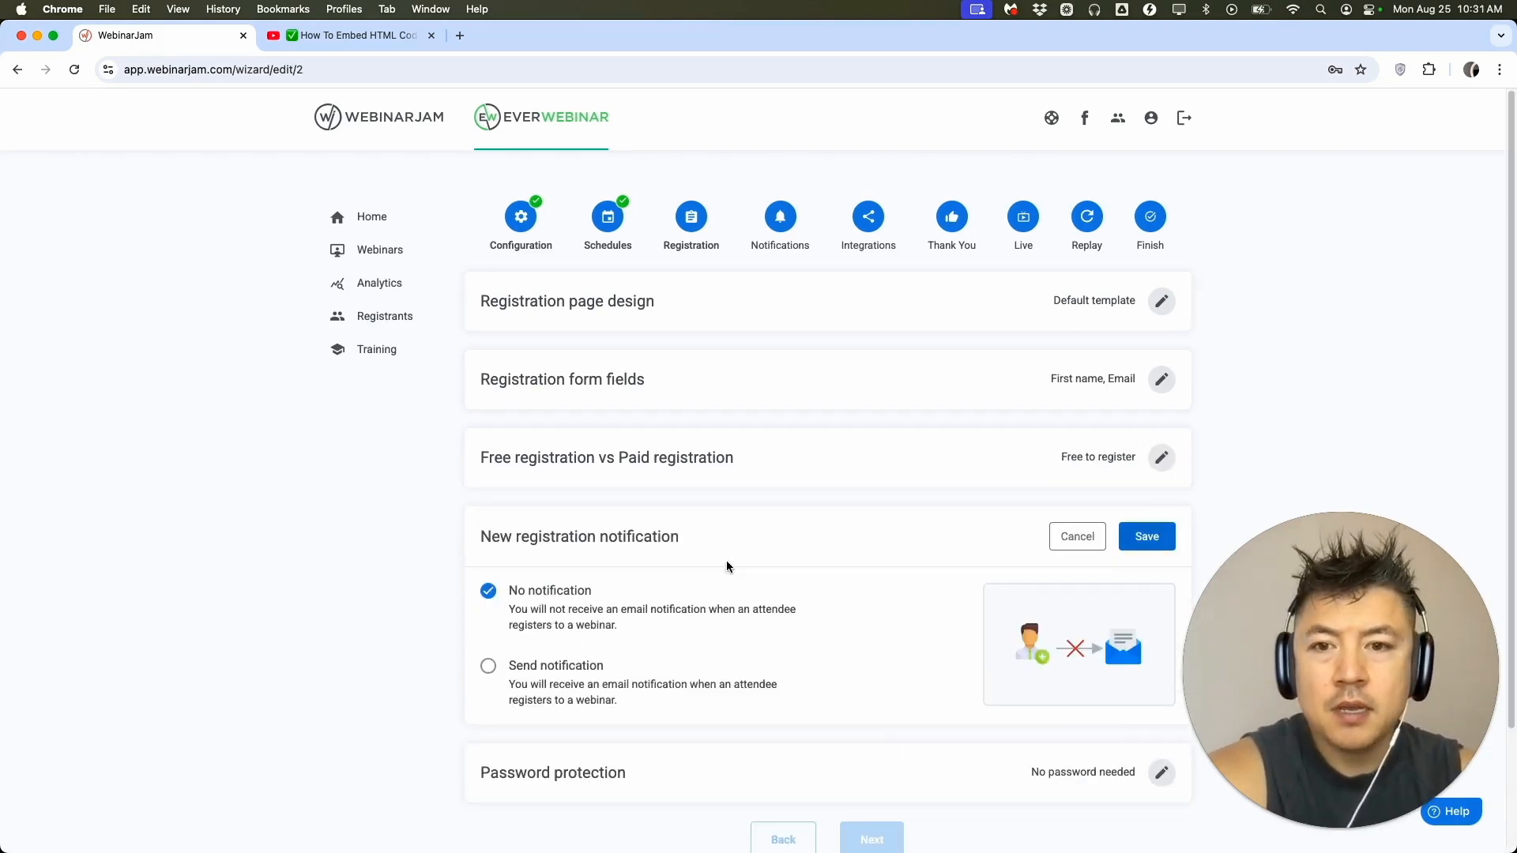
left_click(496, 668)
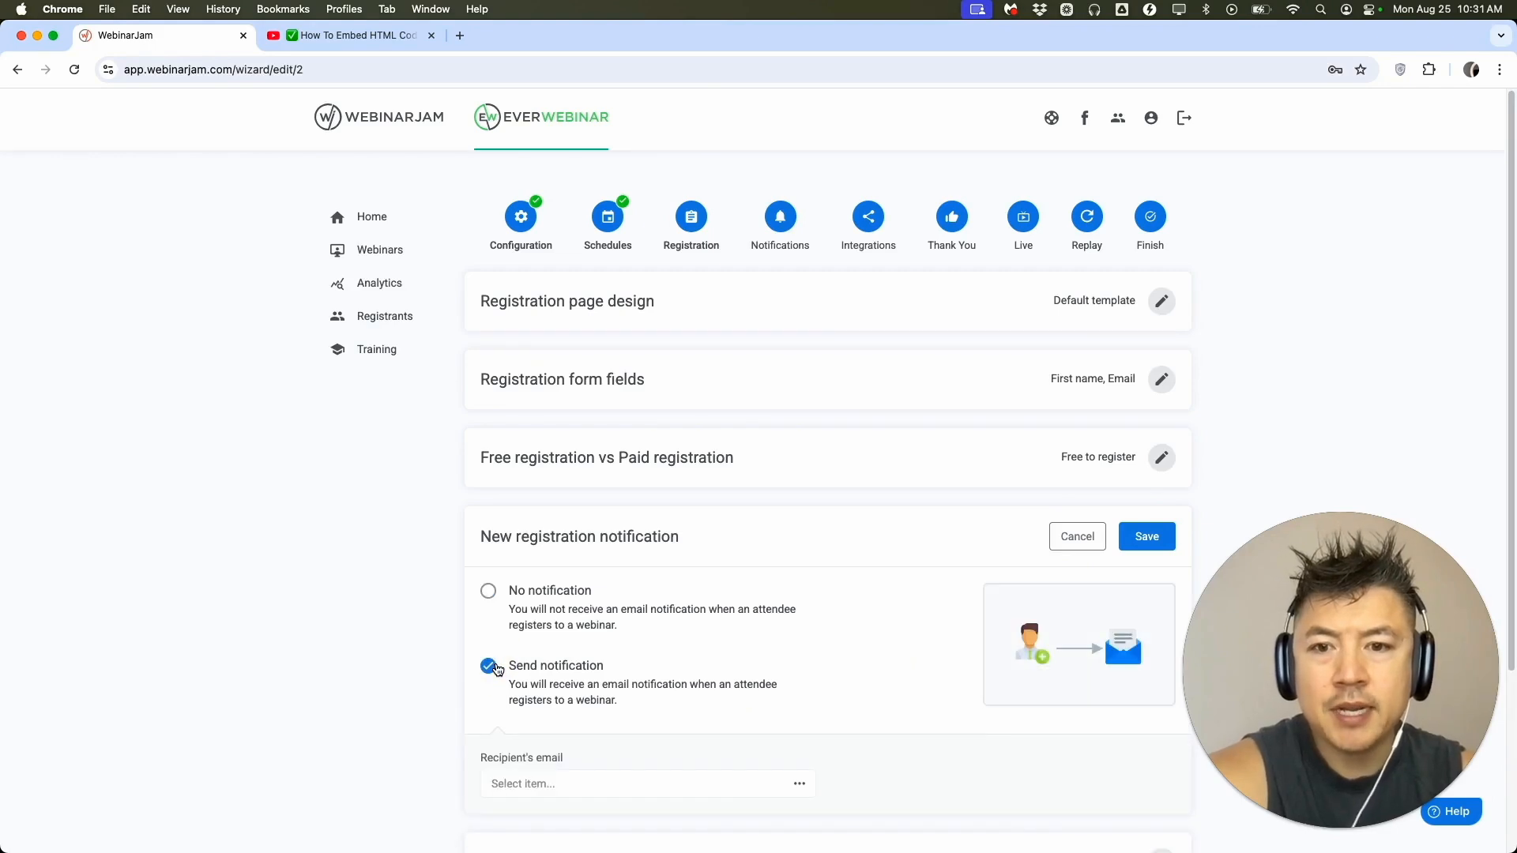
left_click(489, 593)
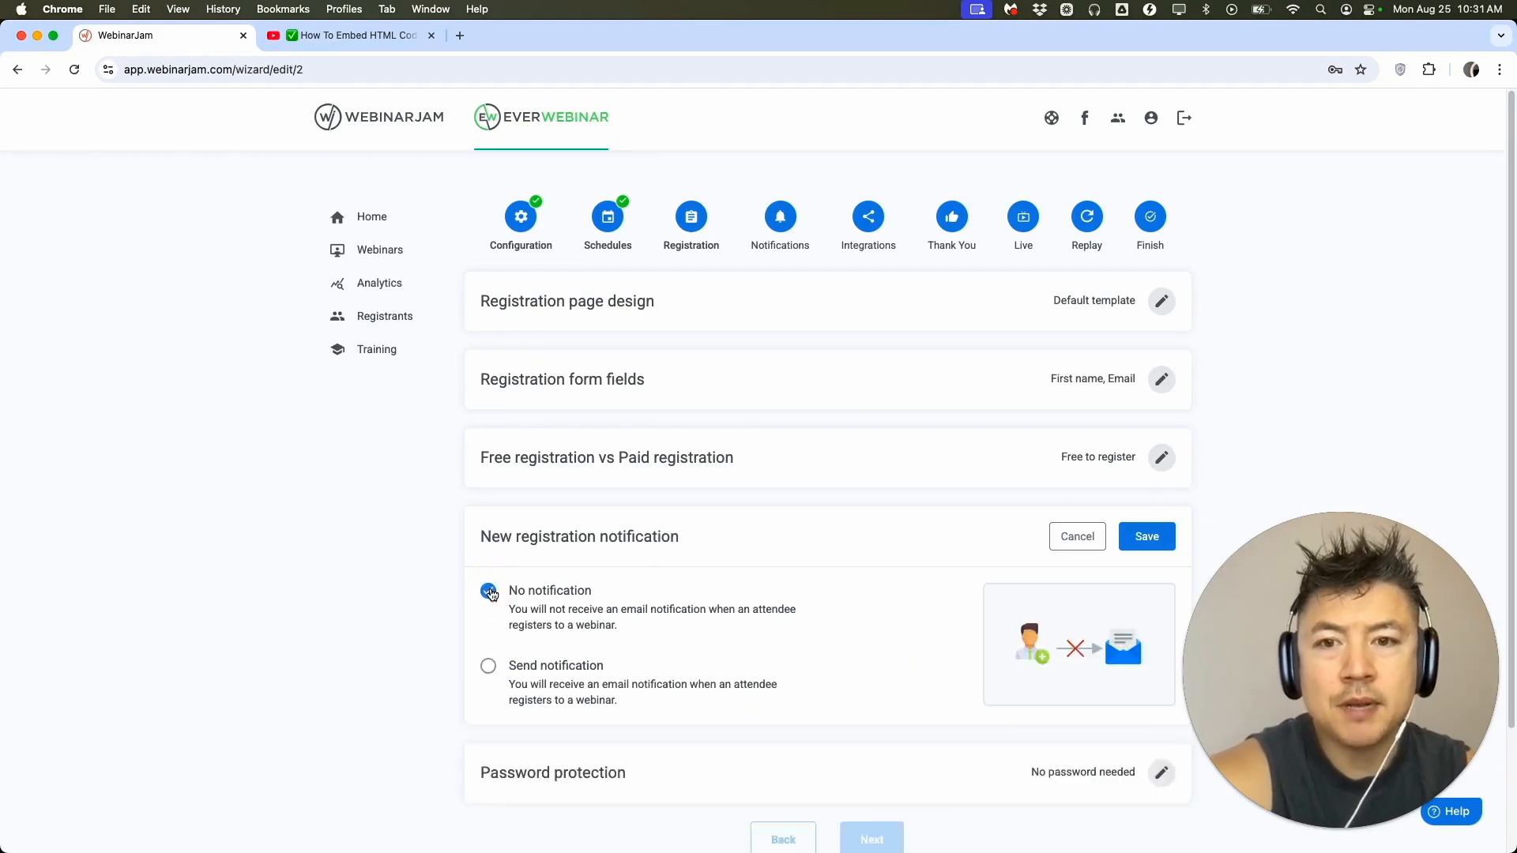
left_click(1058, 542)
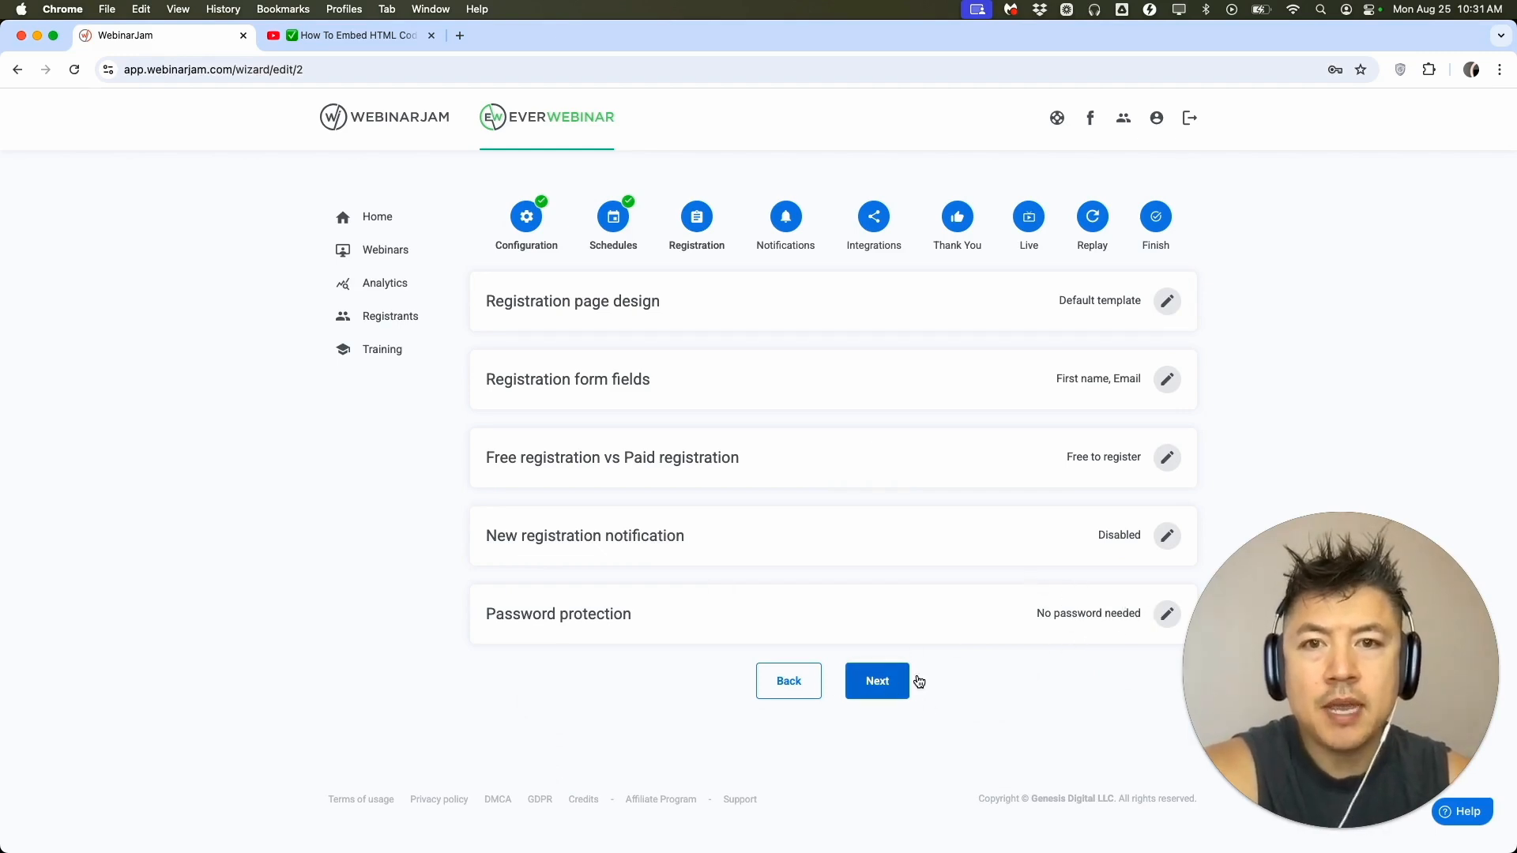
Proceed to the notifications stage and review the pre-webinar and post-webinar reminder notifications.
left_click(883, 681)
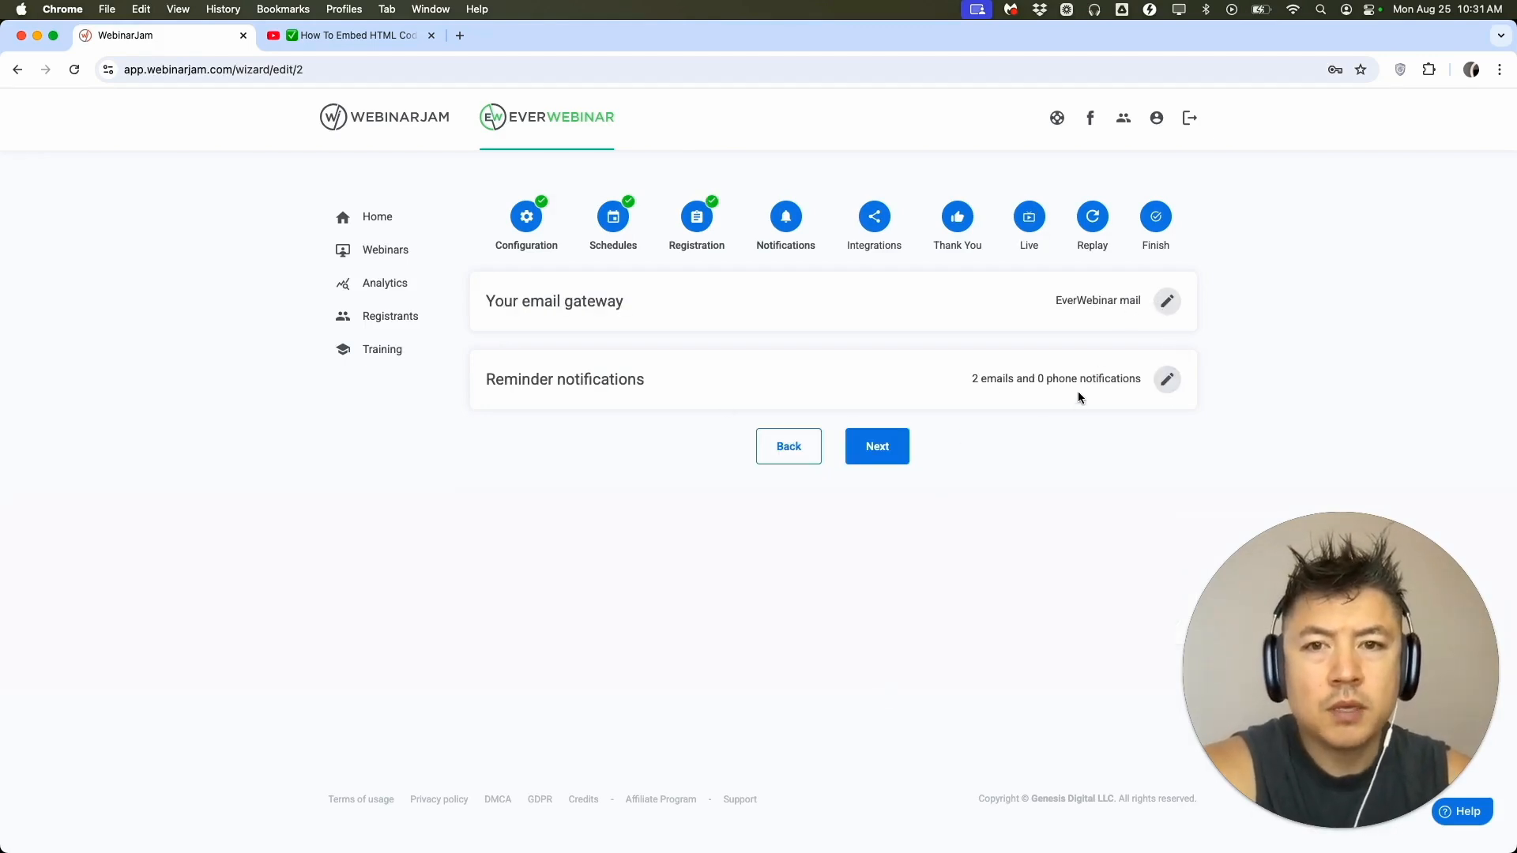
left_click(1167, 379)
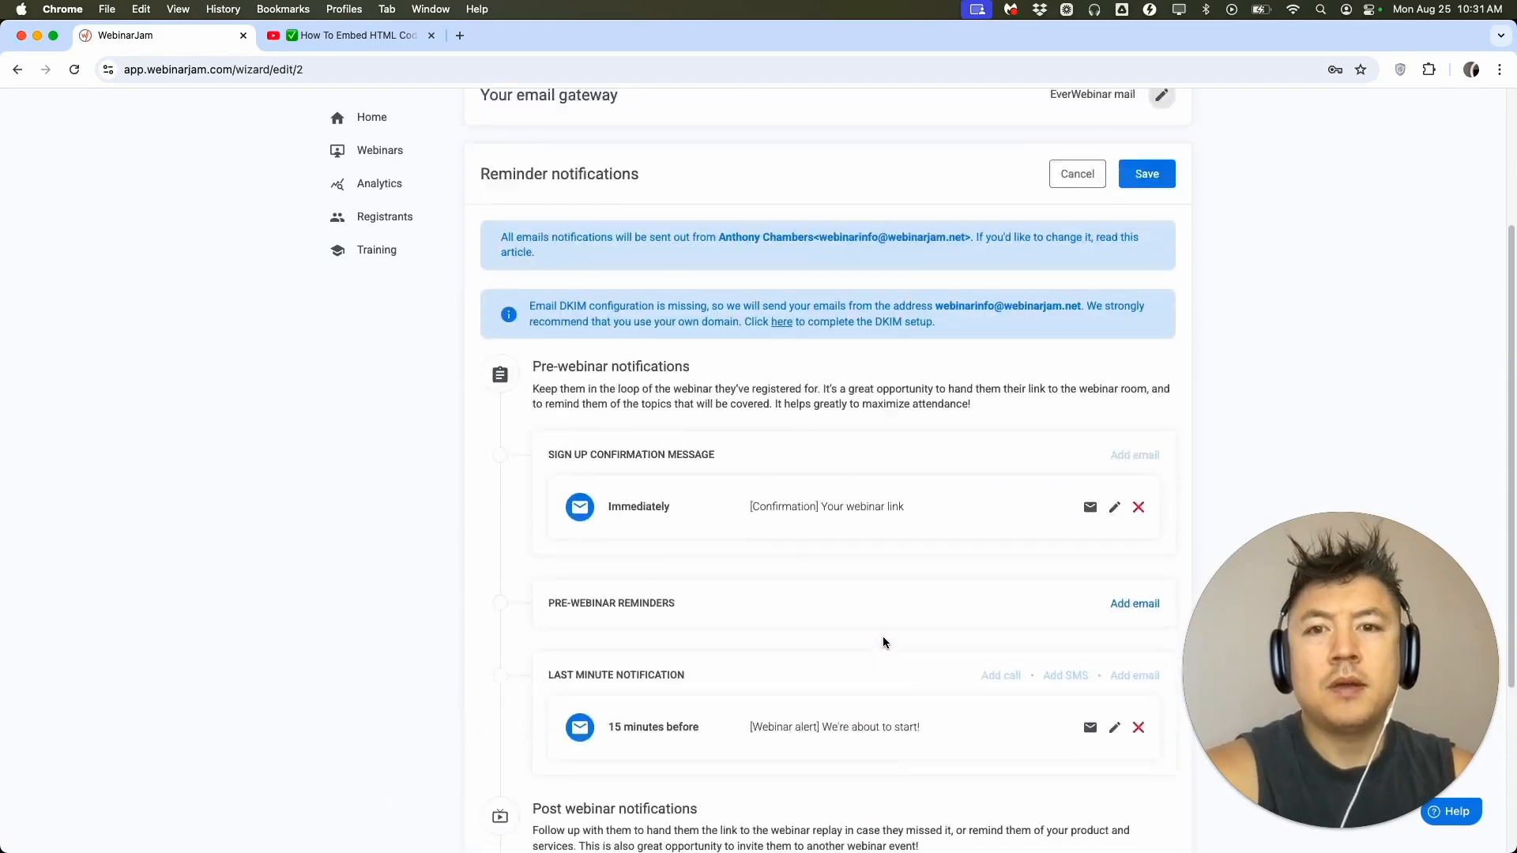
scroll(883, 640, "down", 4)
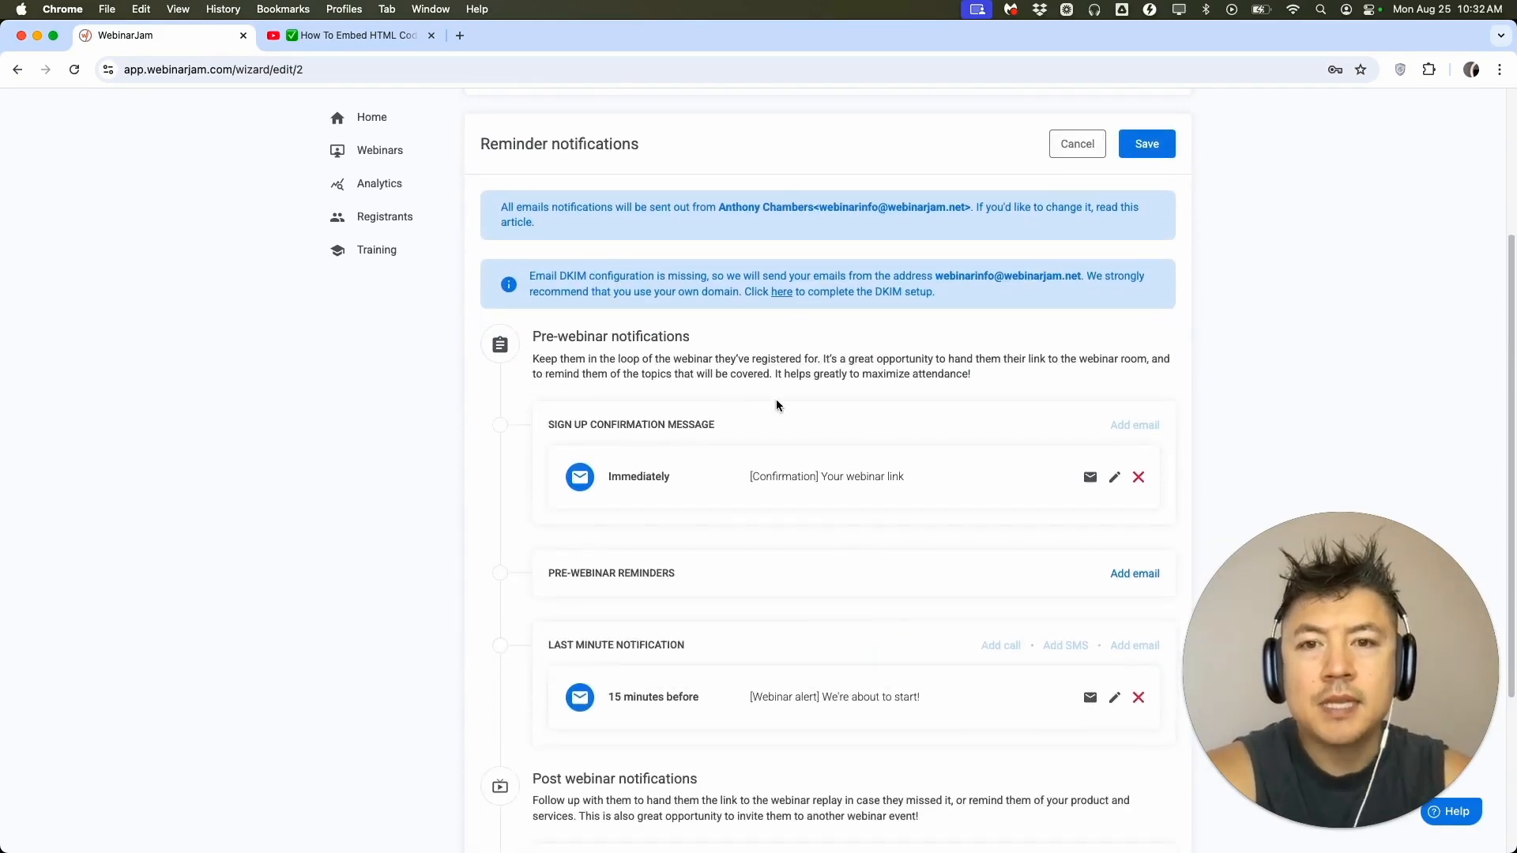
scroll(717, 470, "down", 1)
scroll(717, 470, "down", 3)
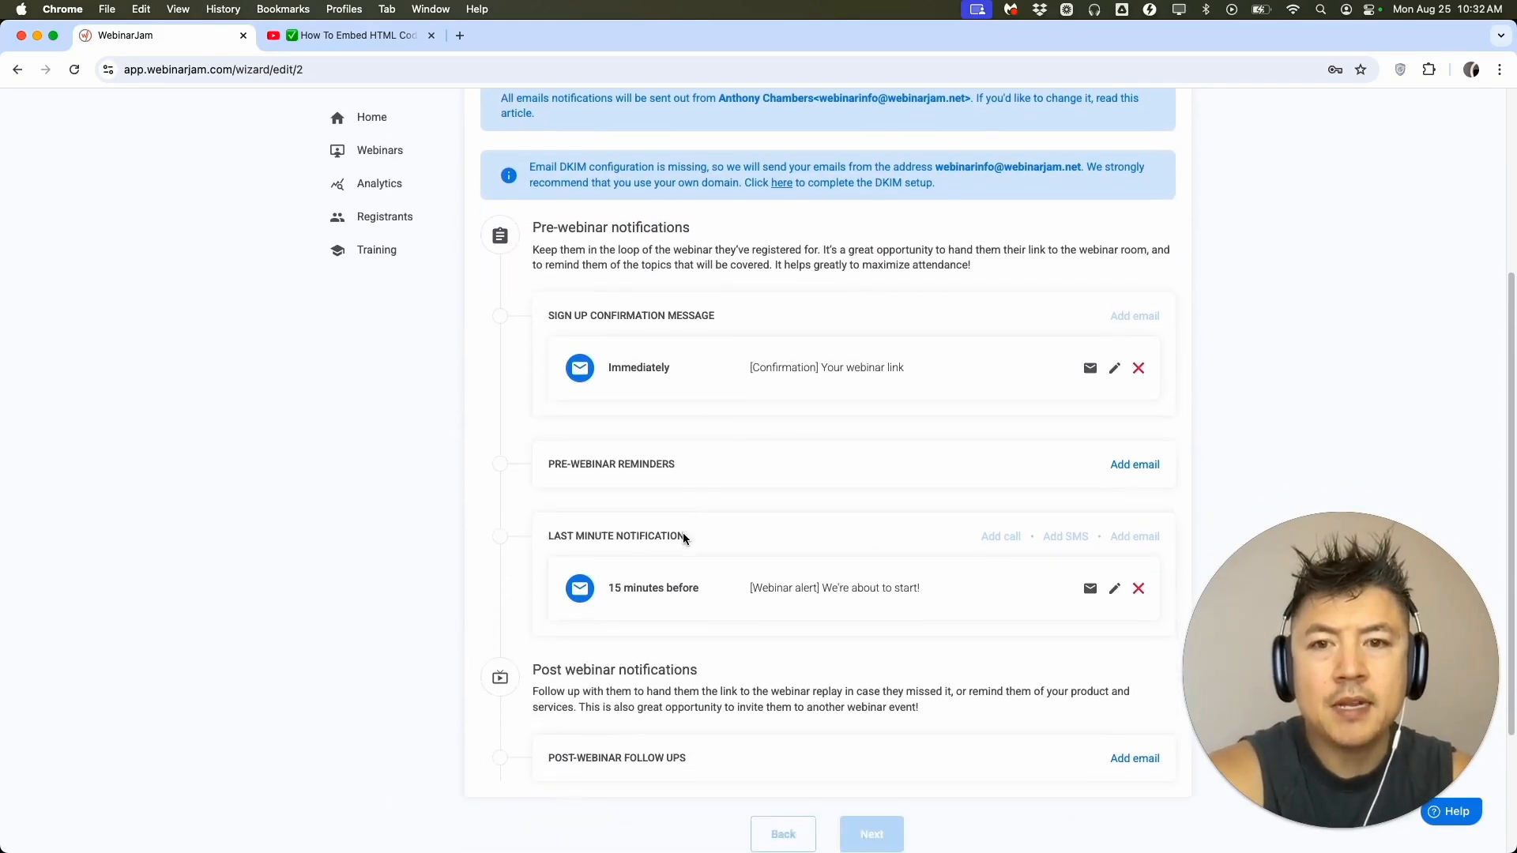
scroll(753, 512, "down", 1)
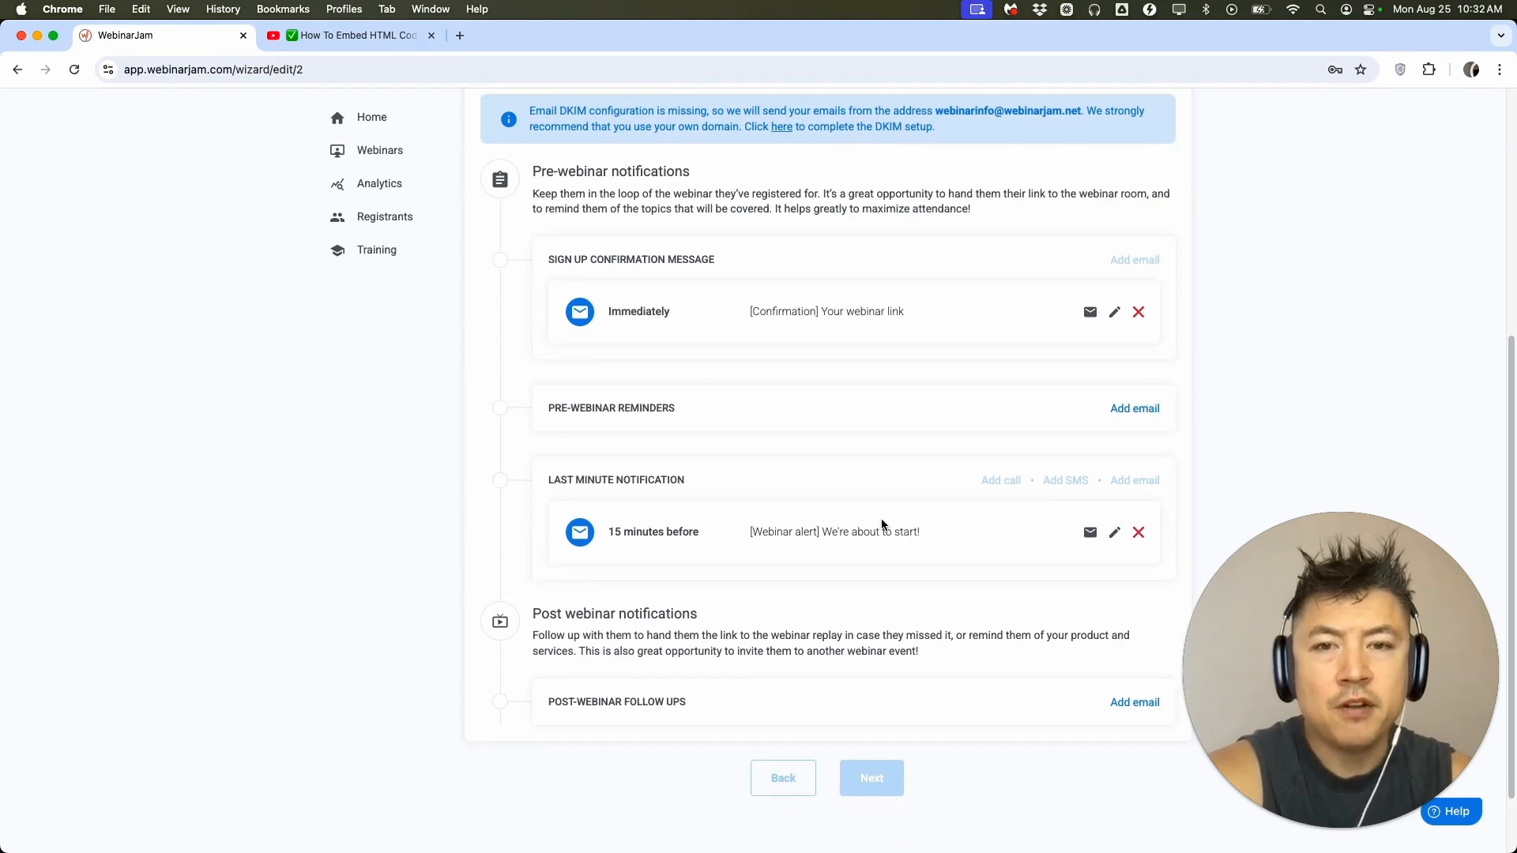
scroll(995, 522, "down", 3)
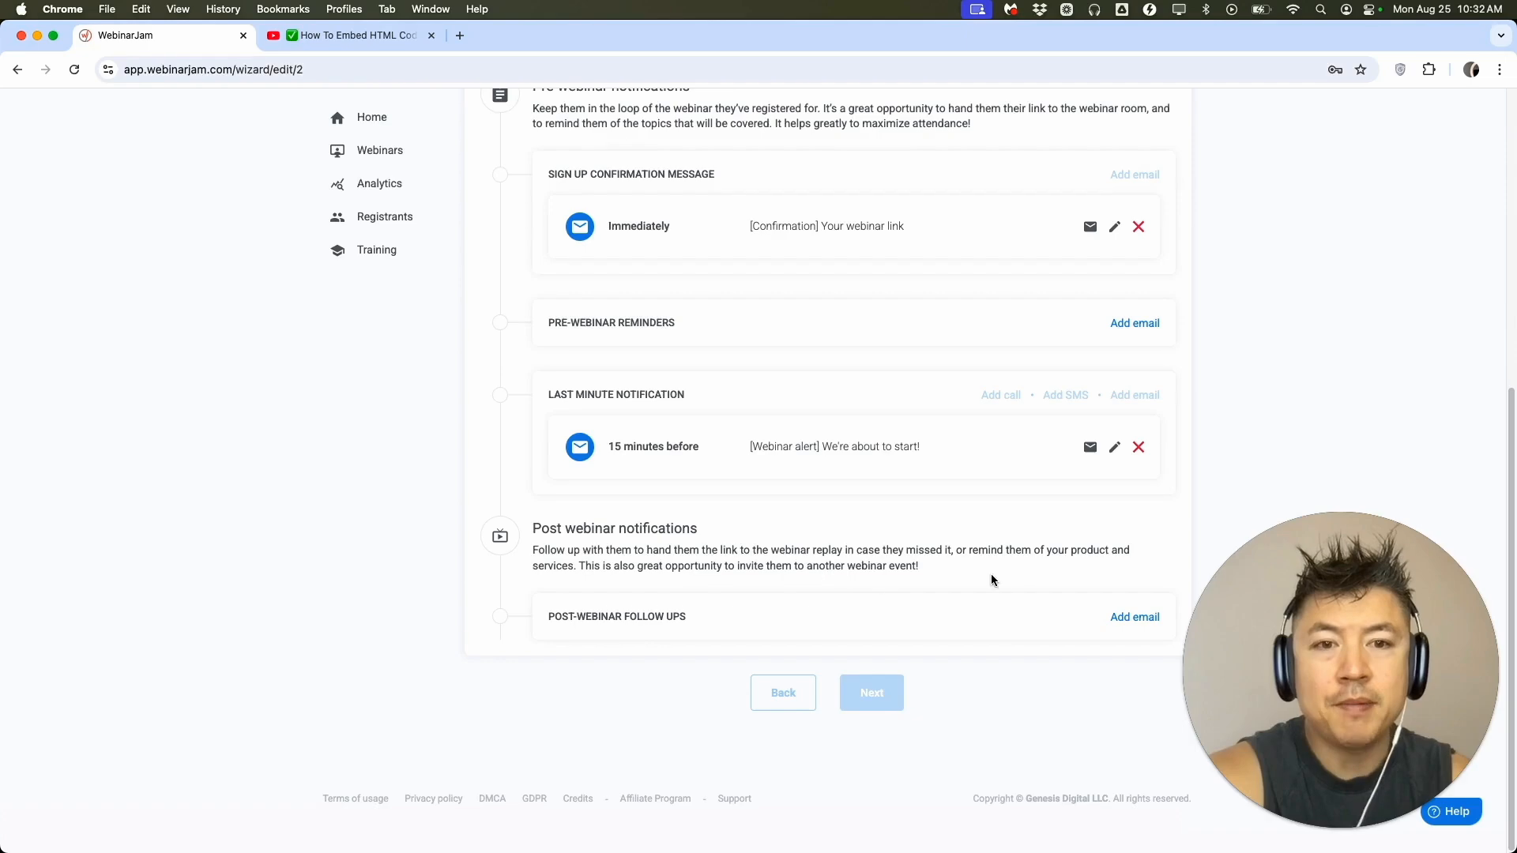
scroll(965, 620, "up", 7)
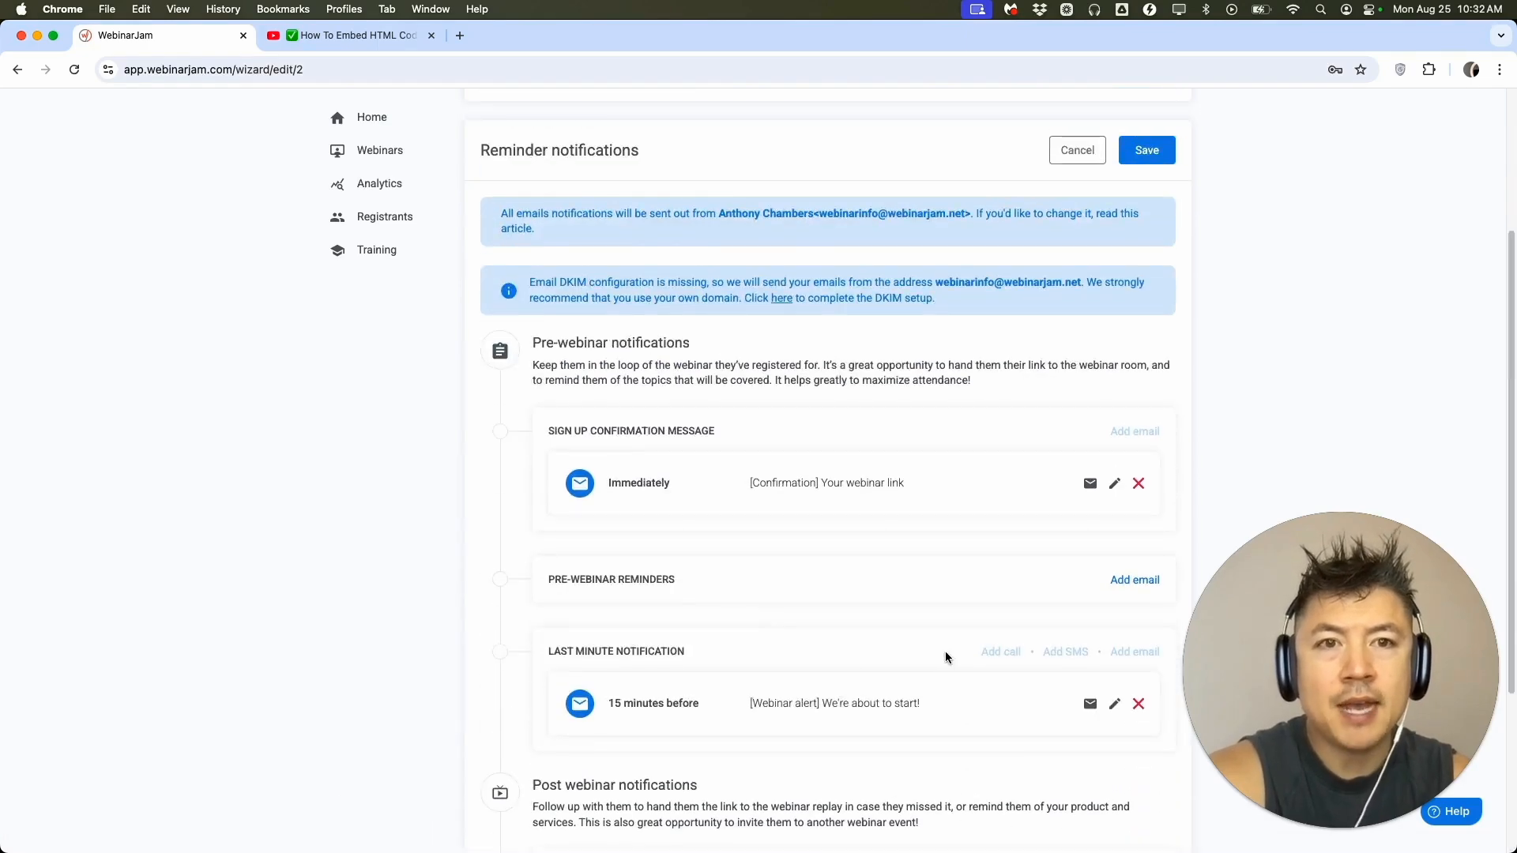
Save the reminder notifications and proceed to the integrations stage.
scroll(944, 651, "up", 4)
left_click(1147, 288)
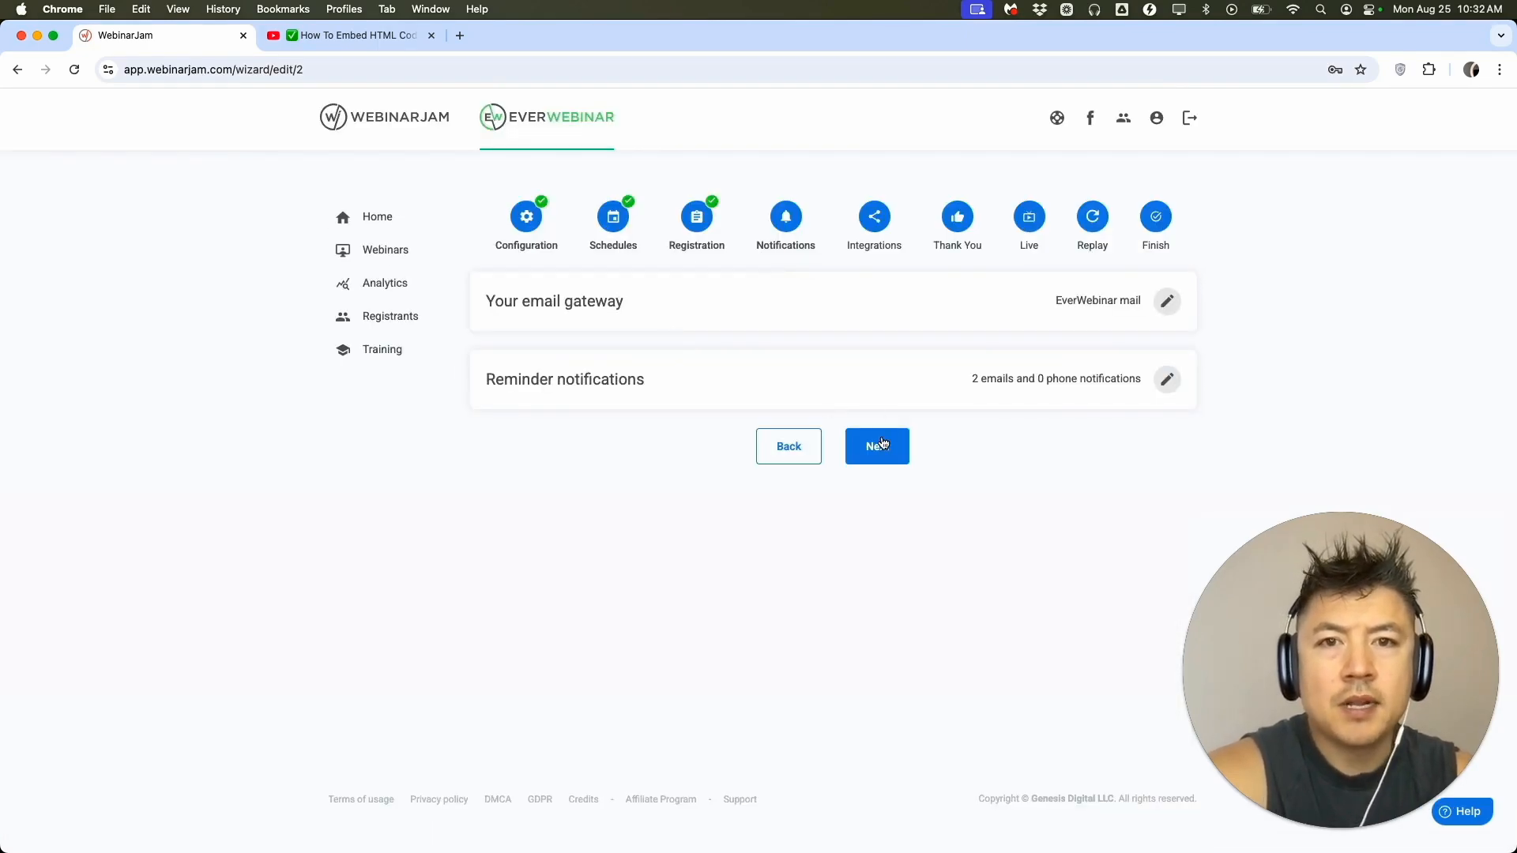
left_click(880, 444)
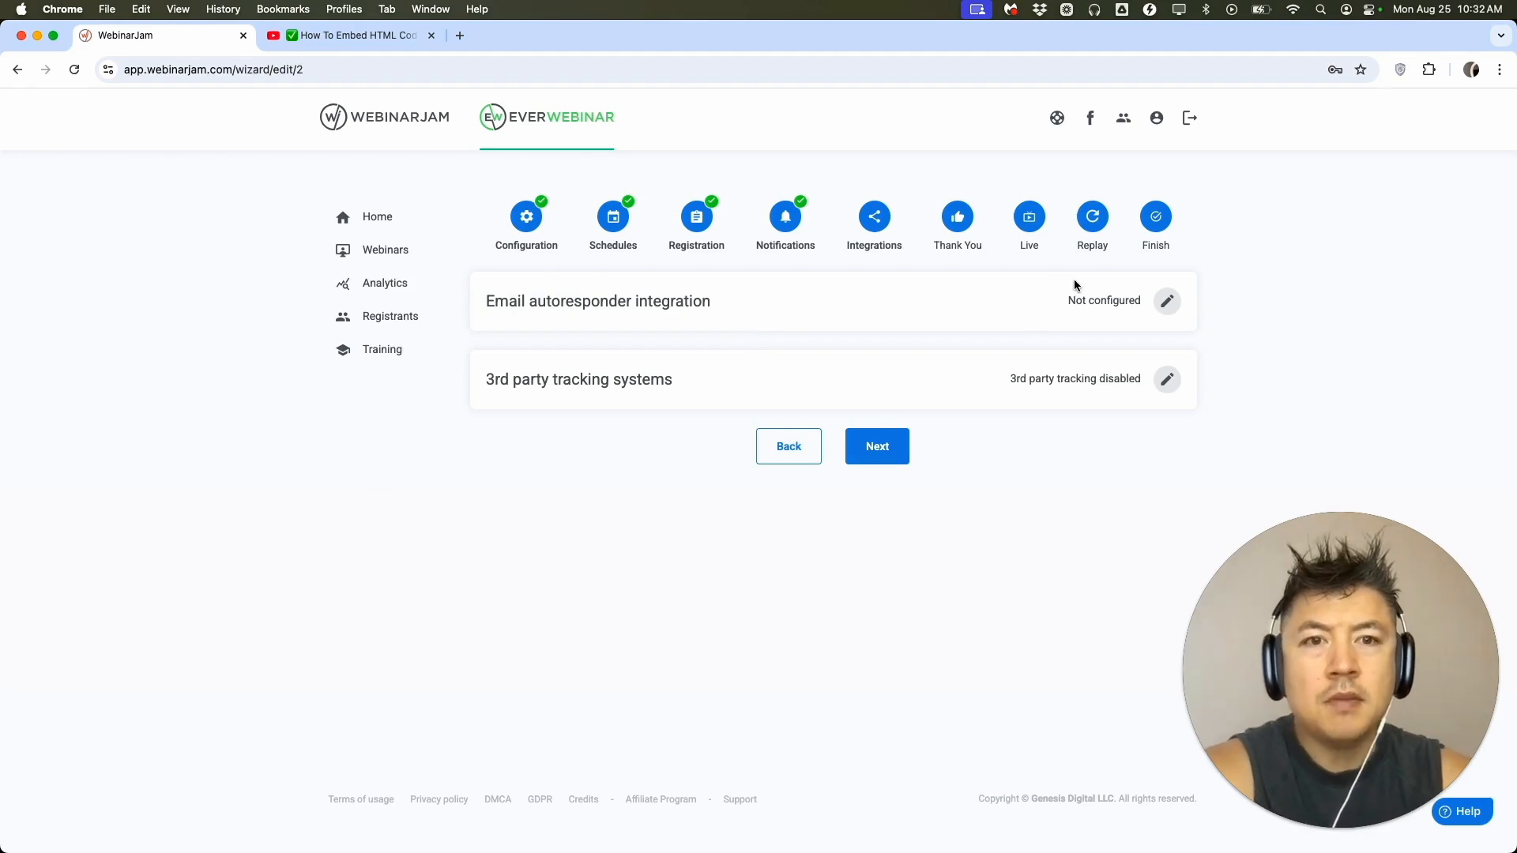
Check the email autoresponder integrations, save the 3rd party tracking systems with no tracking used and proceed to the Thank You stage.
left_click(1166, 301)
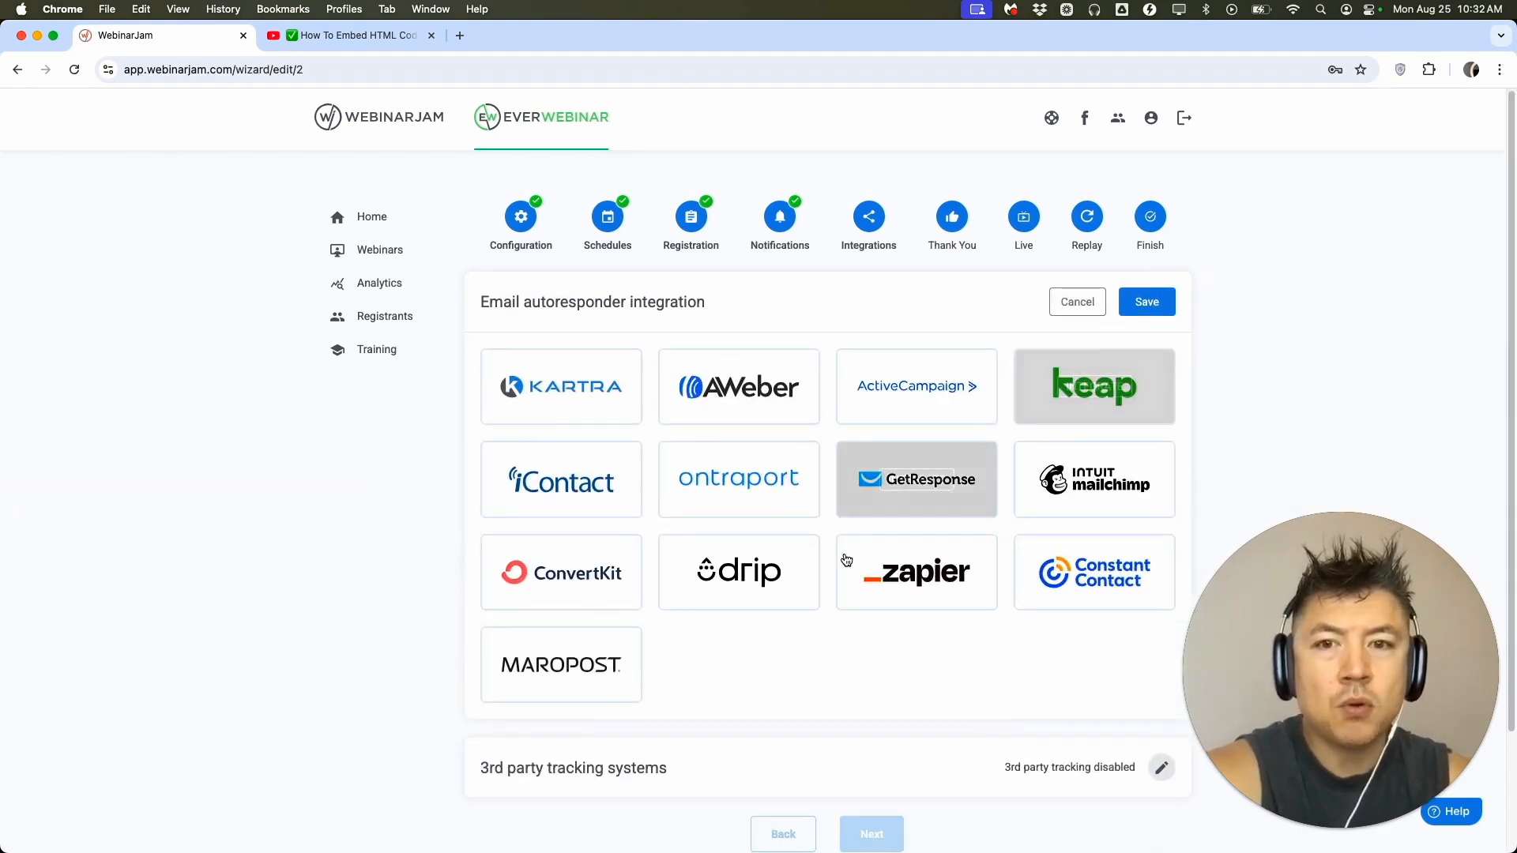
left_click(1077, 302)
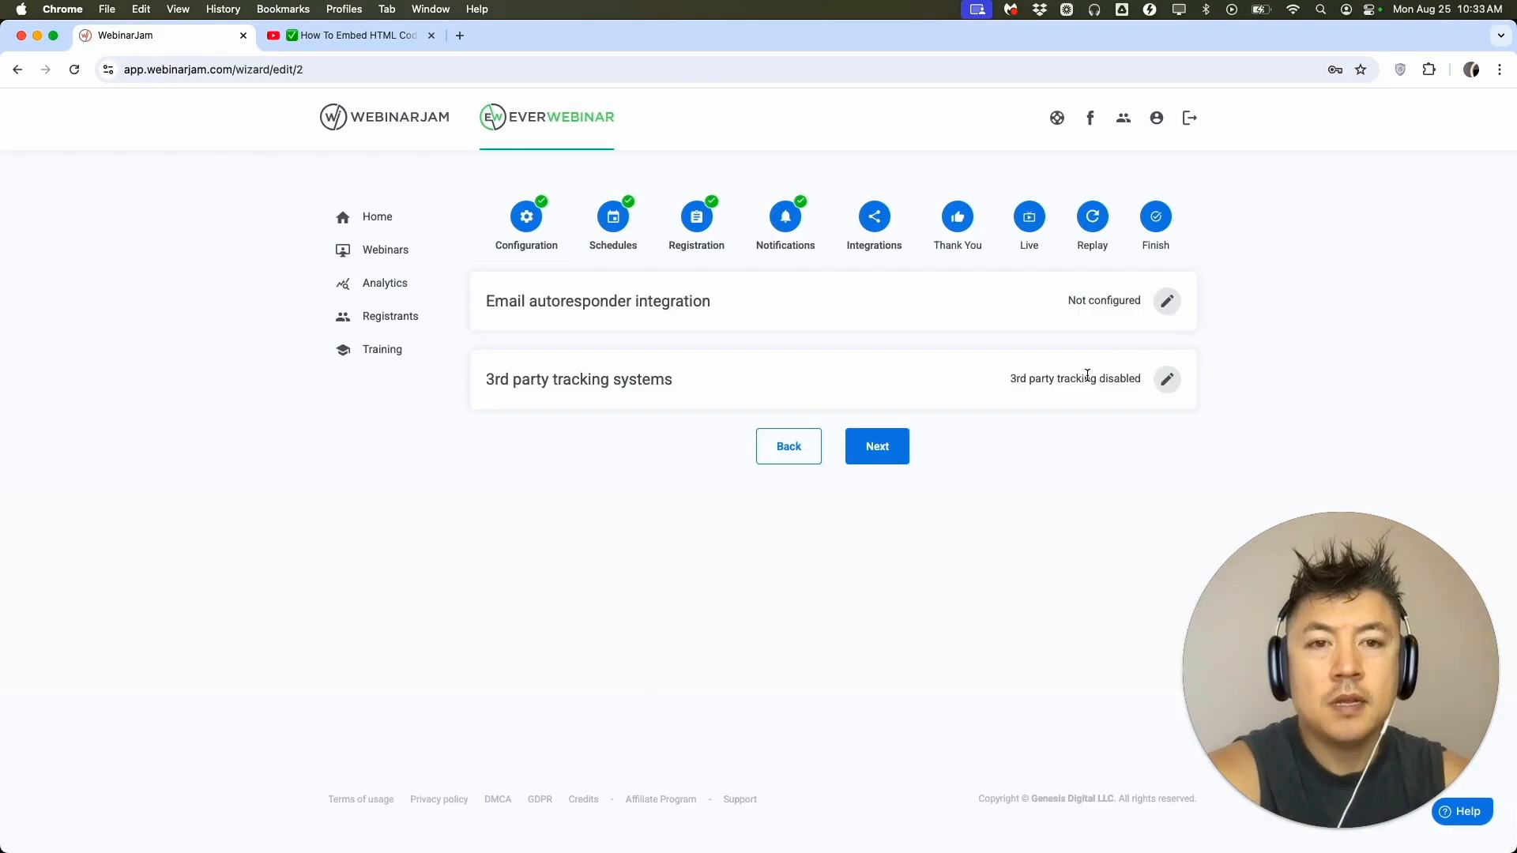
left_click(1167, 380)
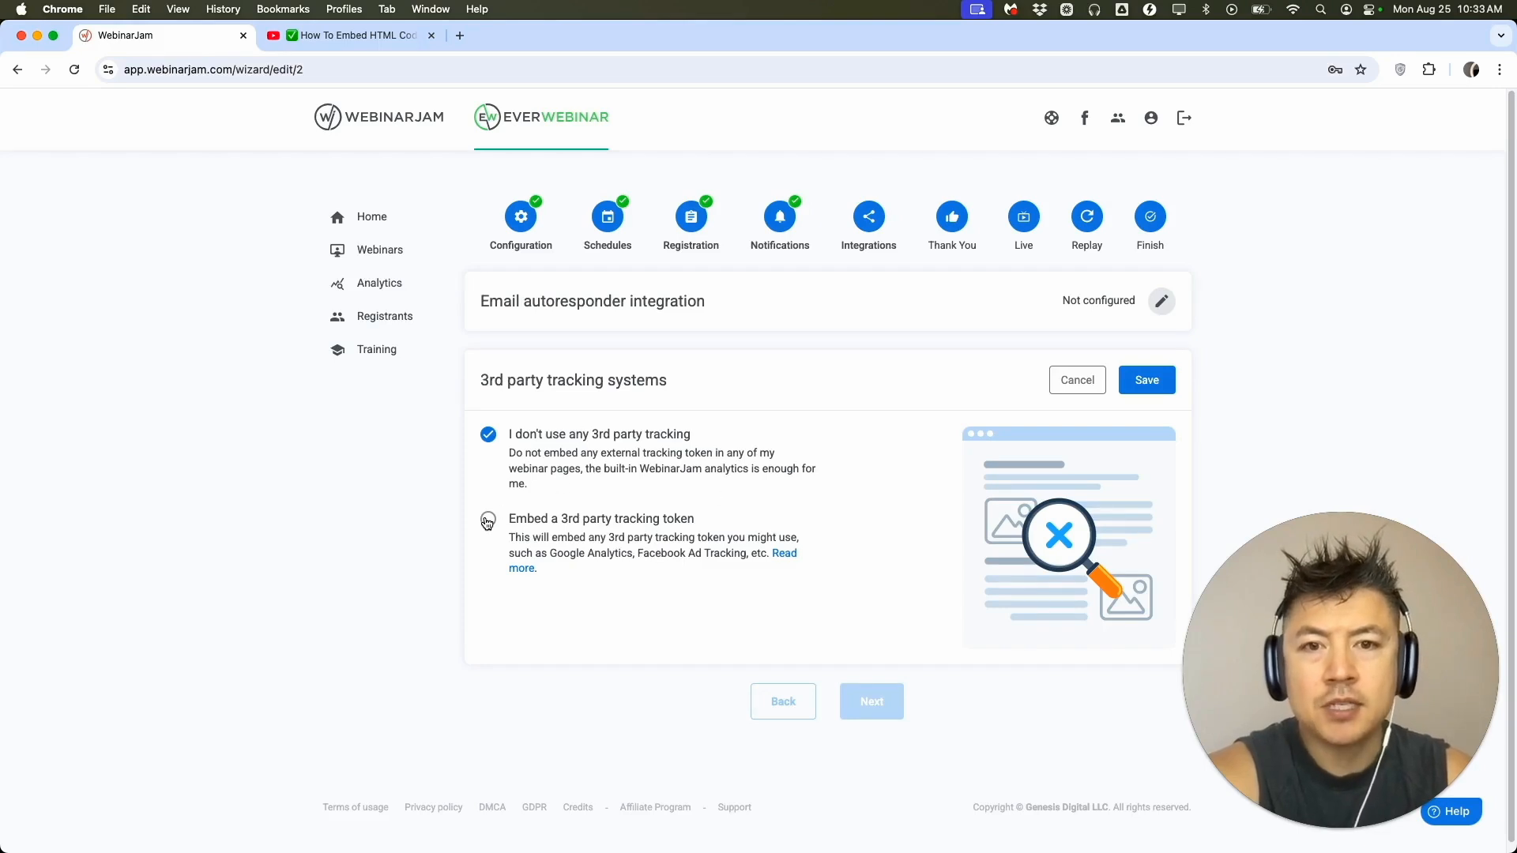
left_click(1146, 380)
left_click(877, 444)
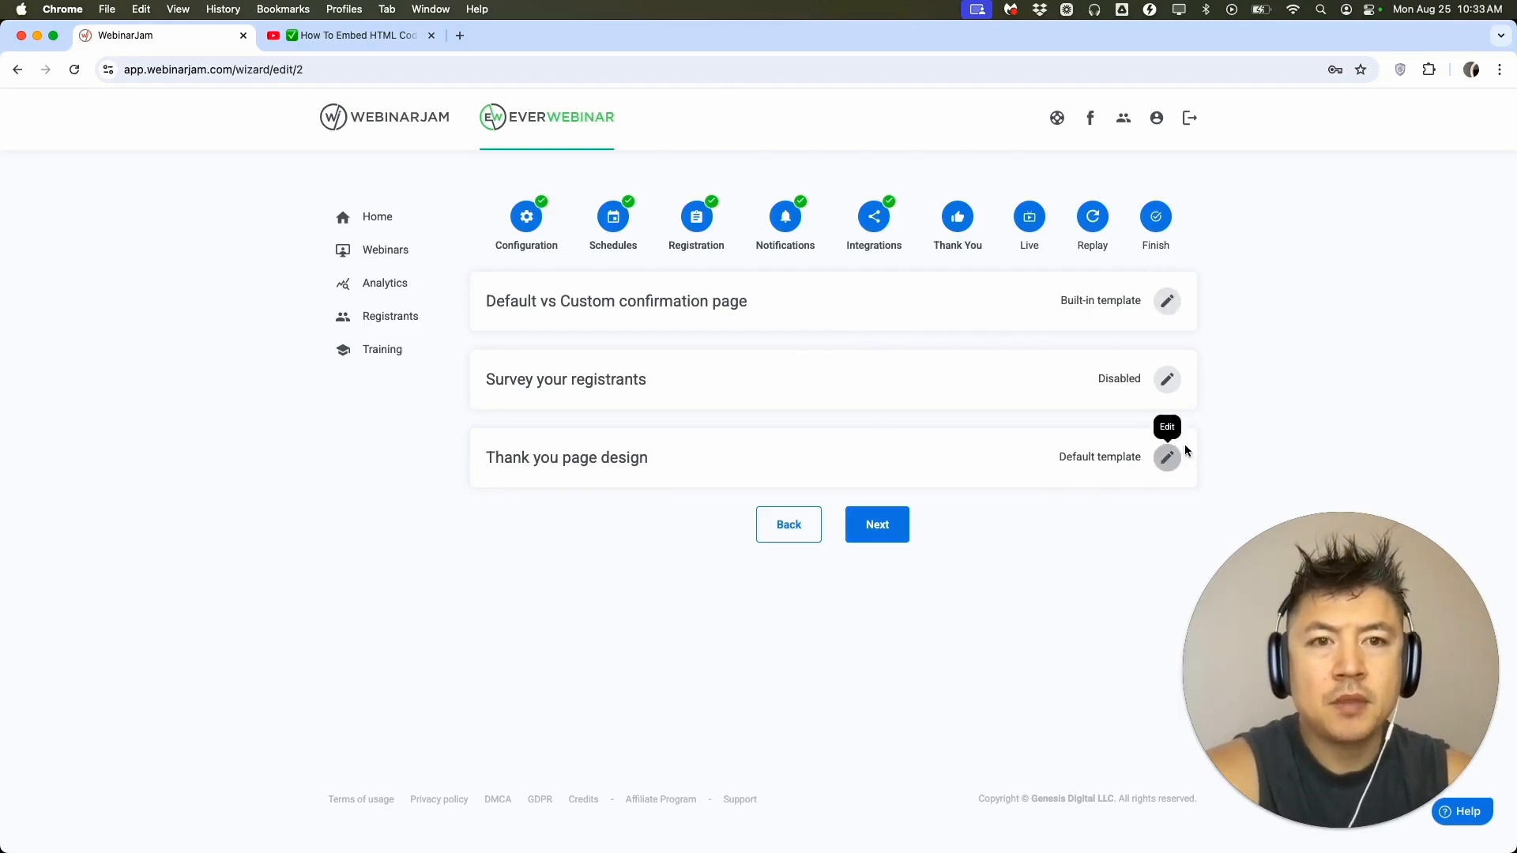
Proceed to the Live stage, enable muted autoplay for the webinar video and save it.
left_click(876, 526)
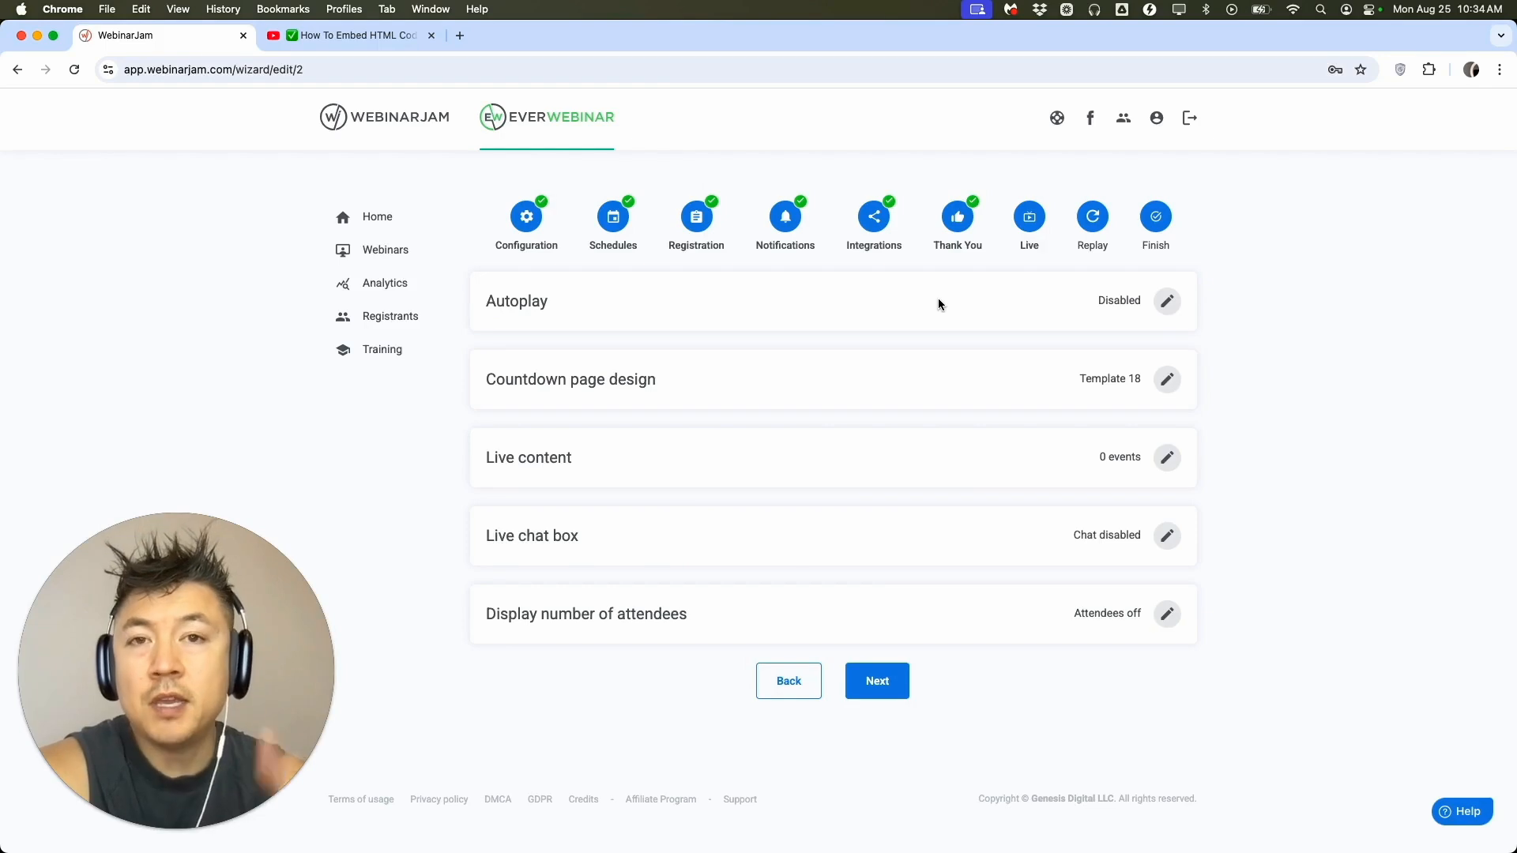
left_click(1176, 304)
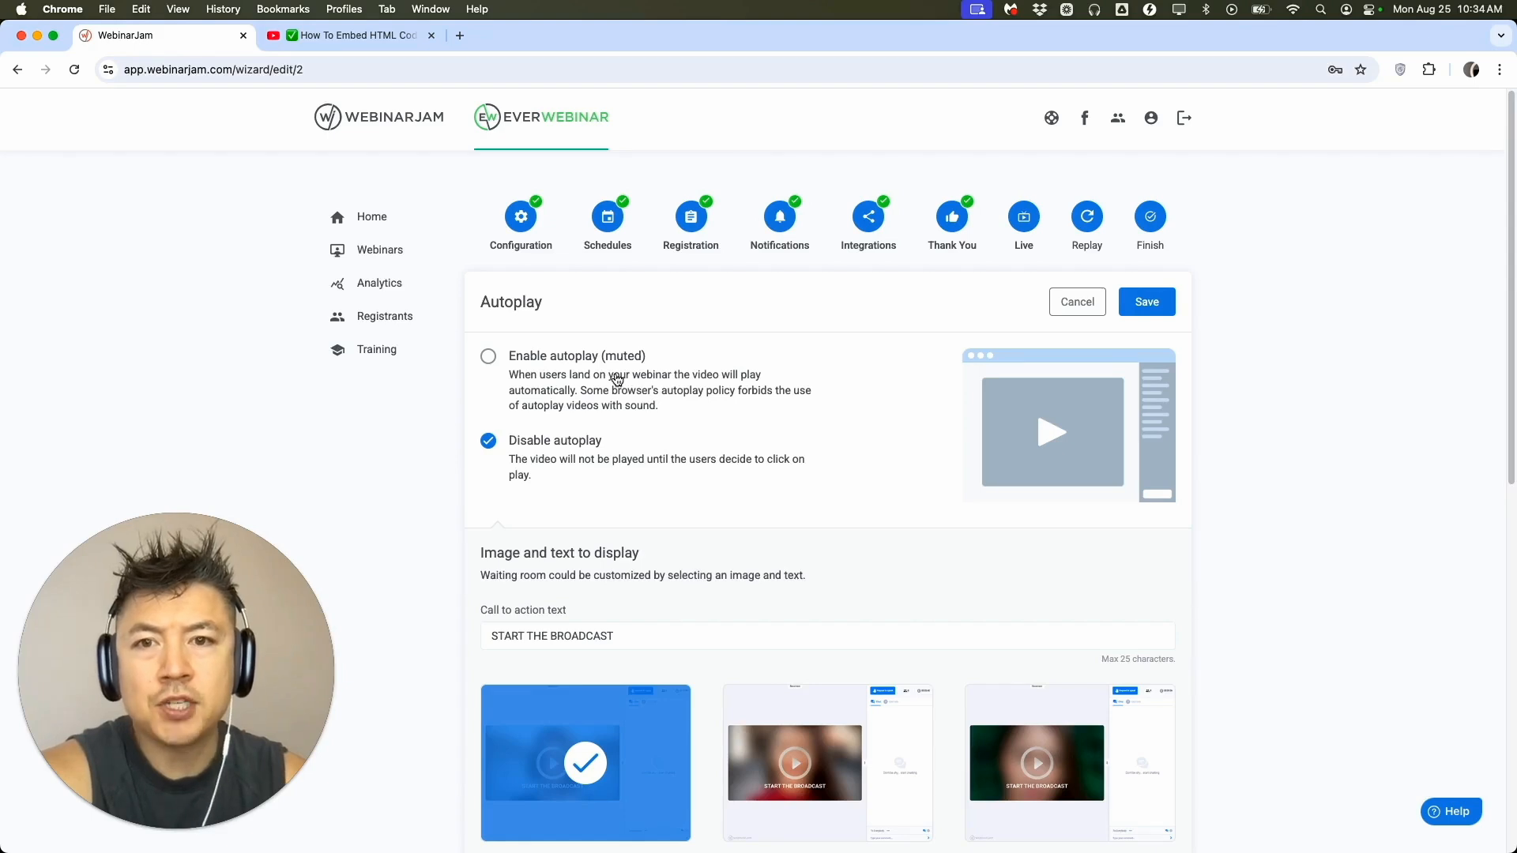
left_click(494, 361)
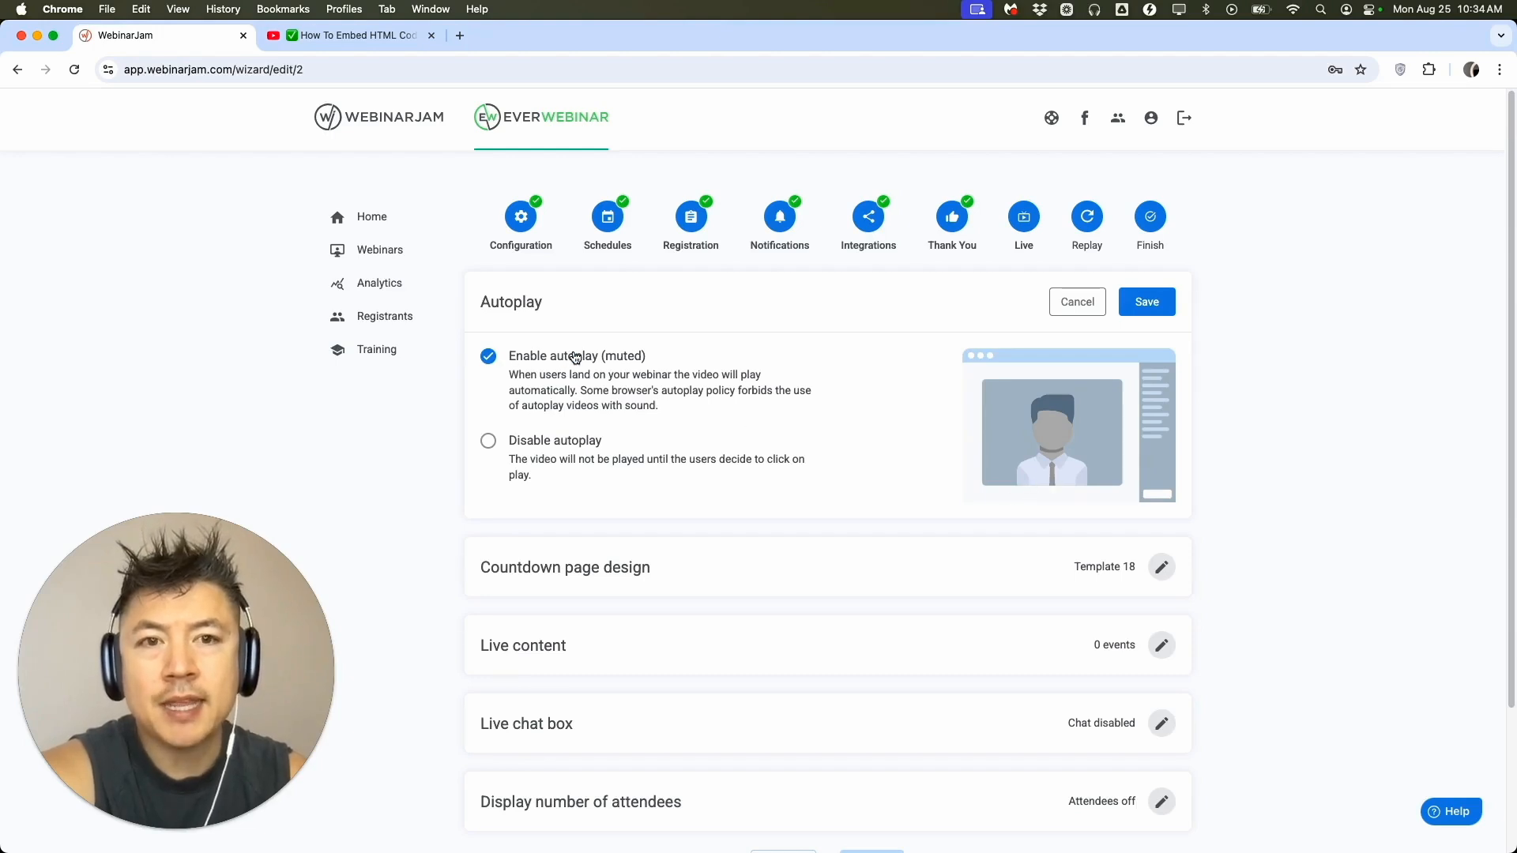
left_click(1146, 301)
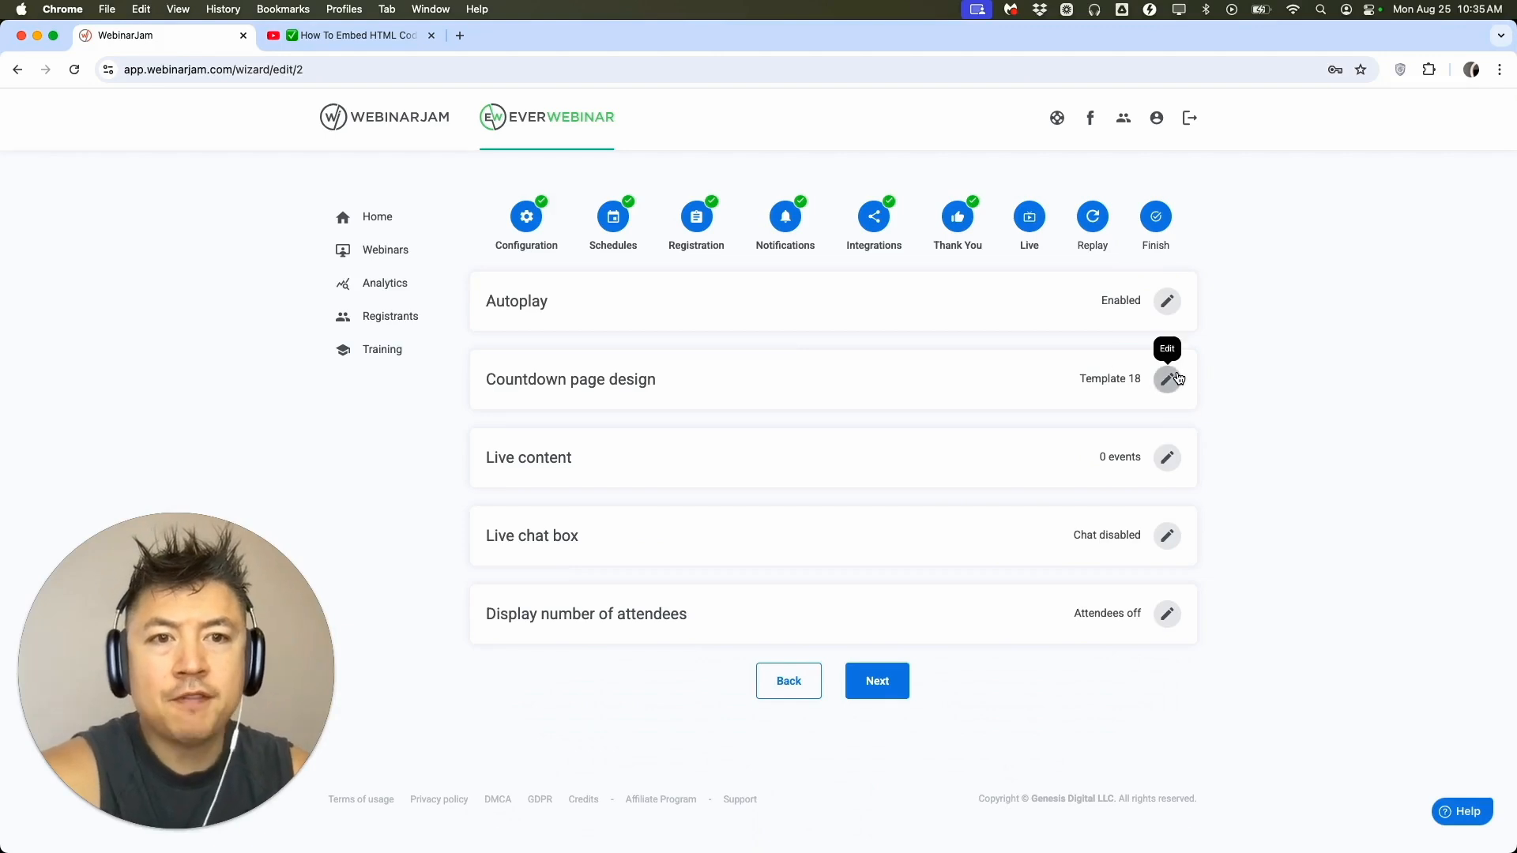
Browse the countdown page designs, save the selected template, and check the live chat box options without changing them.
left_click(1177, 377)
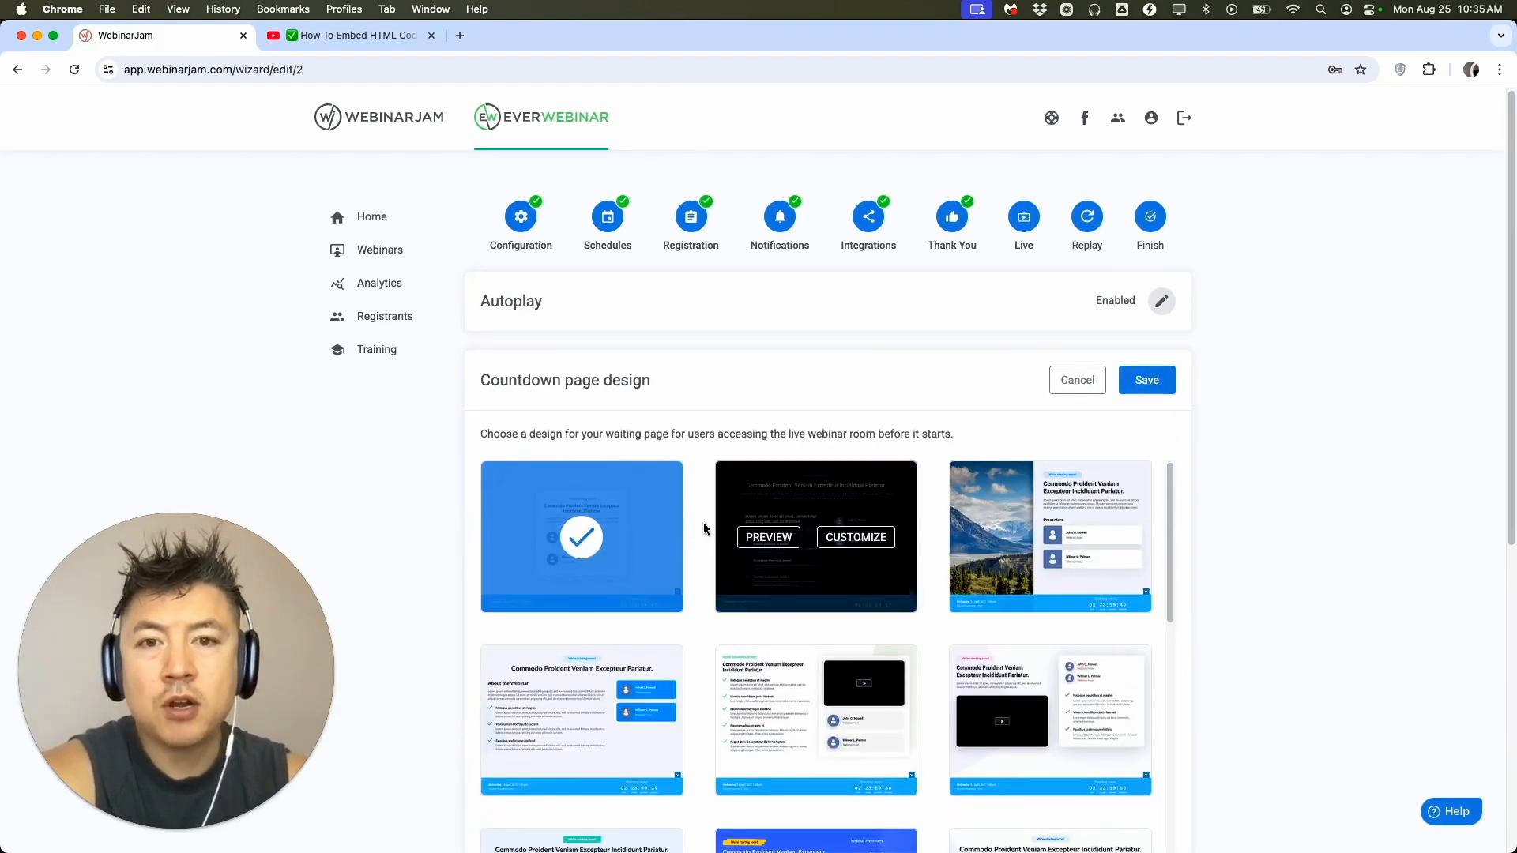
scroll(704, 570, "down", 3)
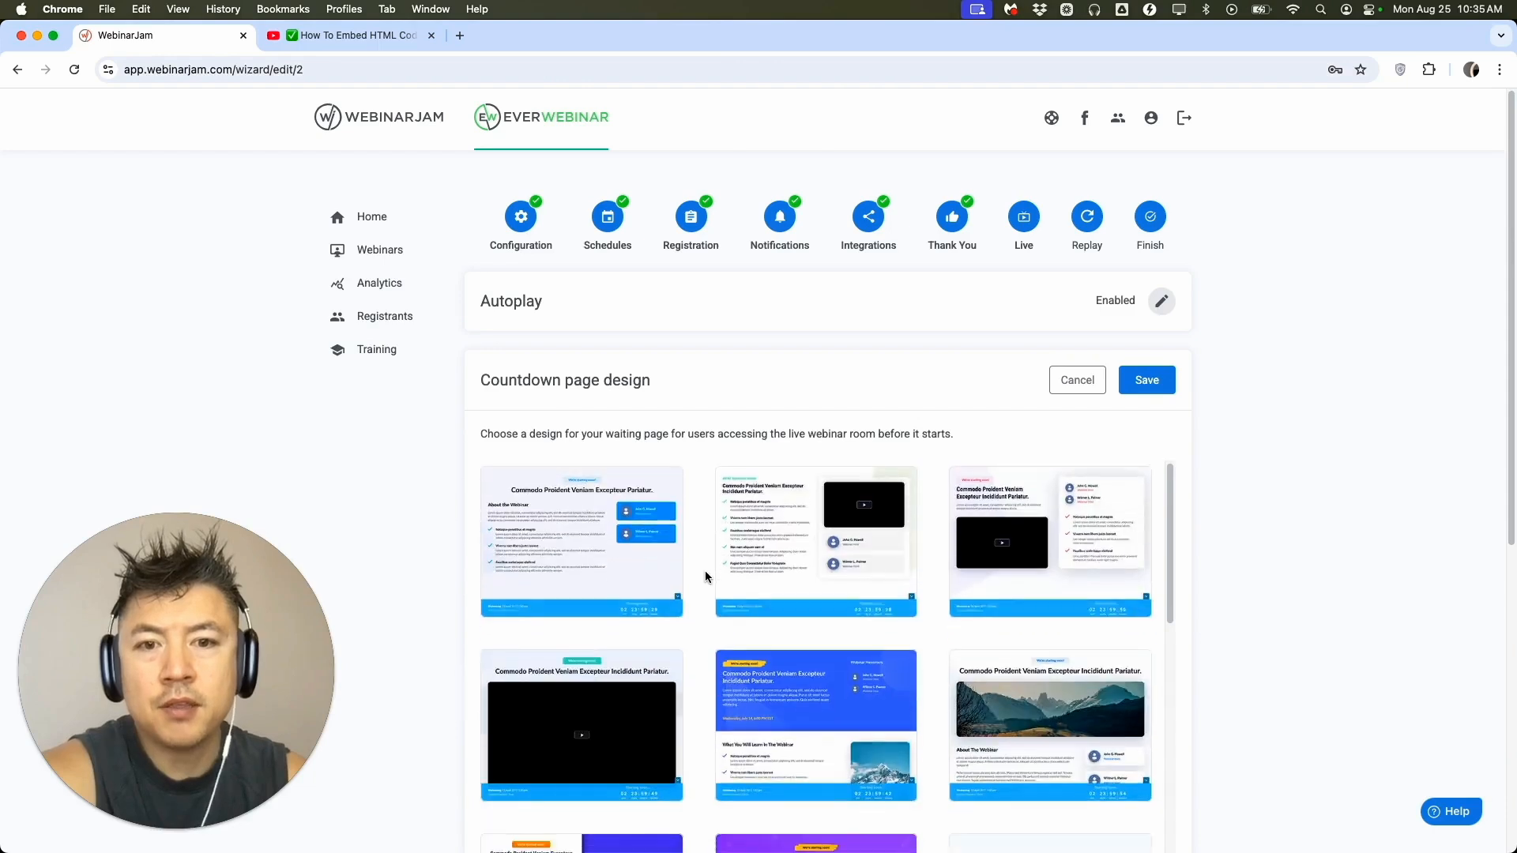
scroll(799, 556, "up", 3)
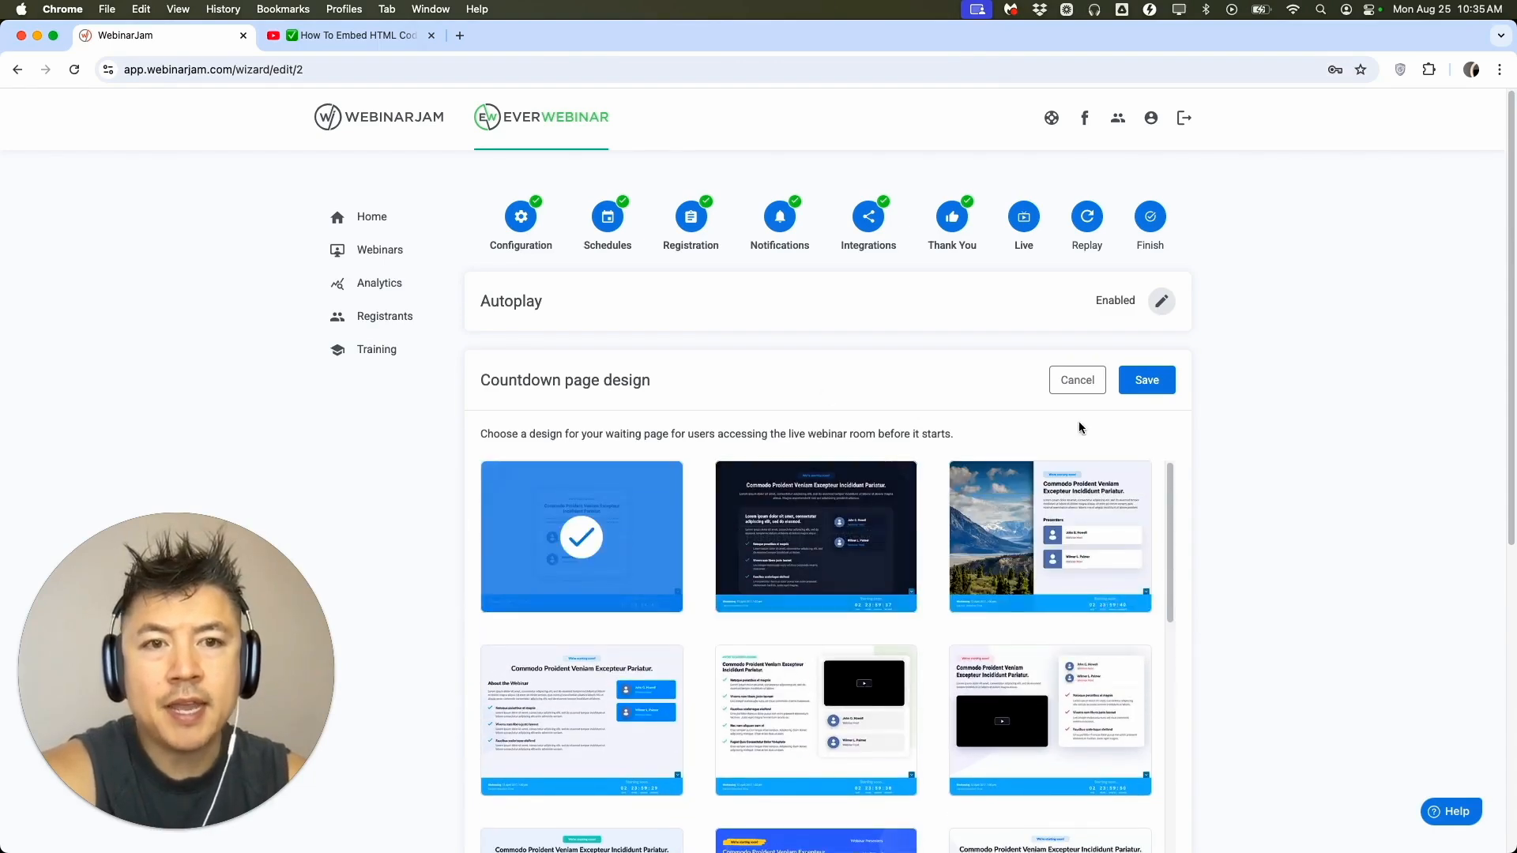
left_click(1147, 380)
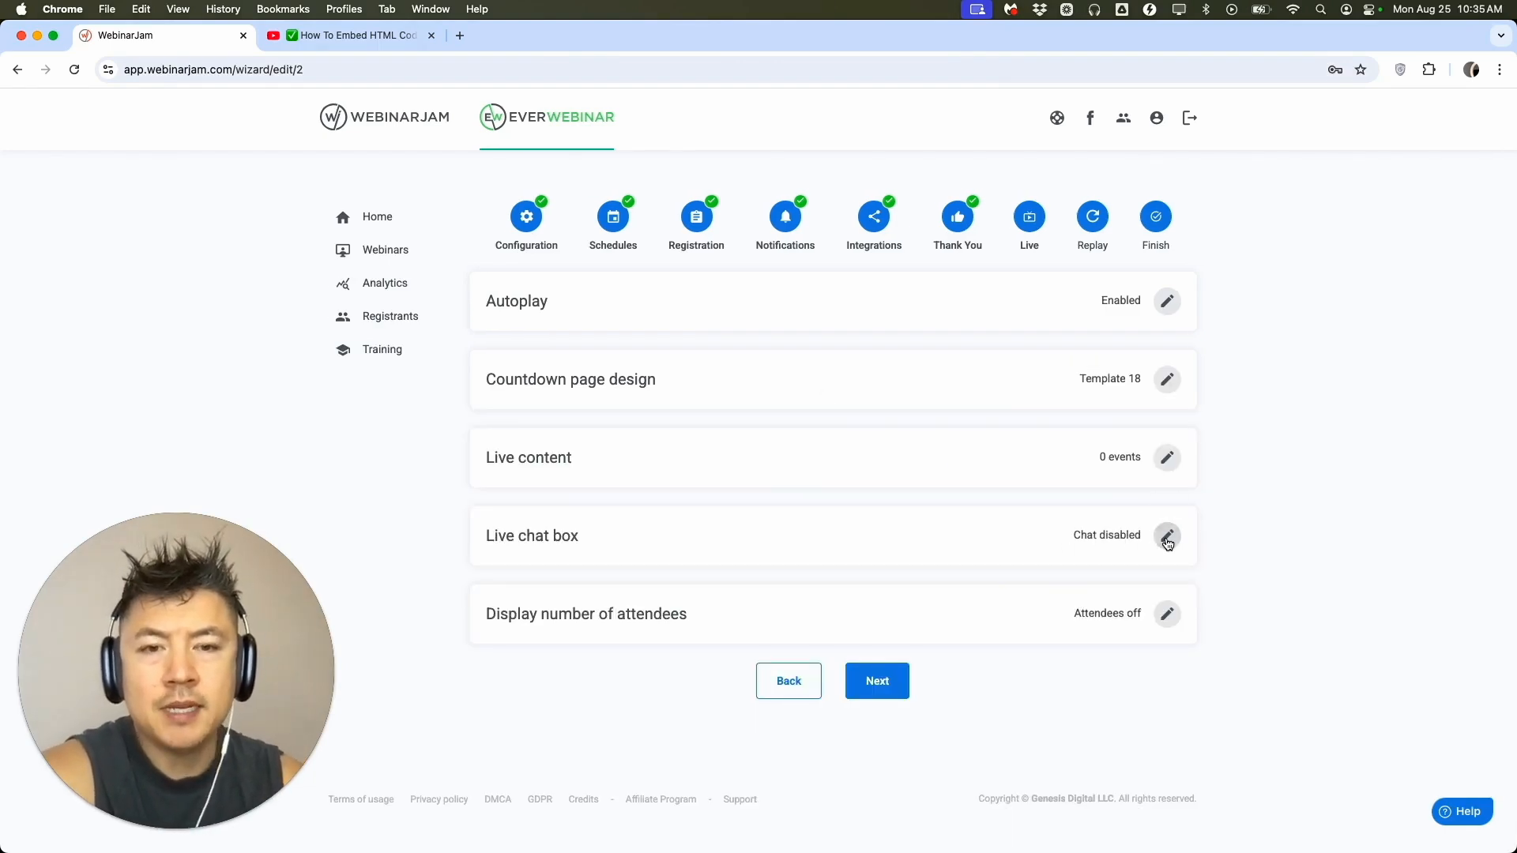
left_click(1166, 538)
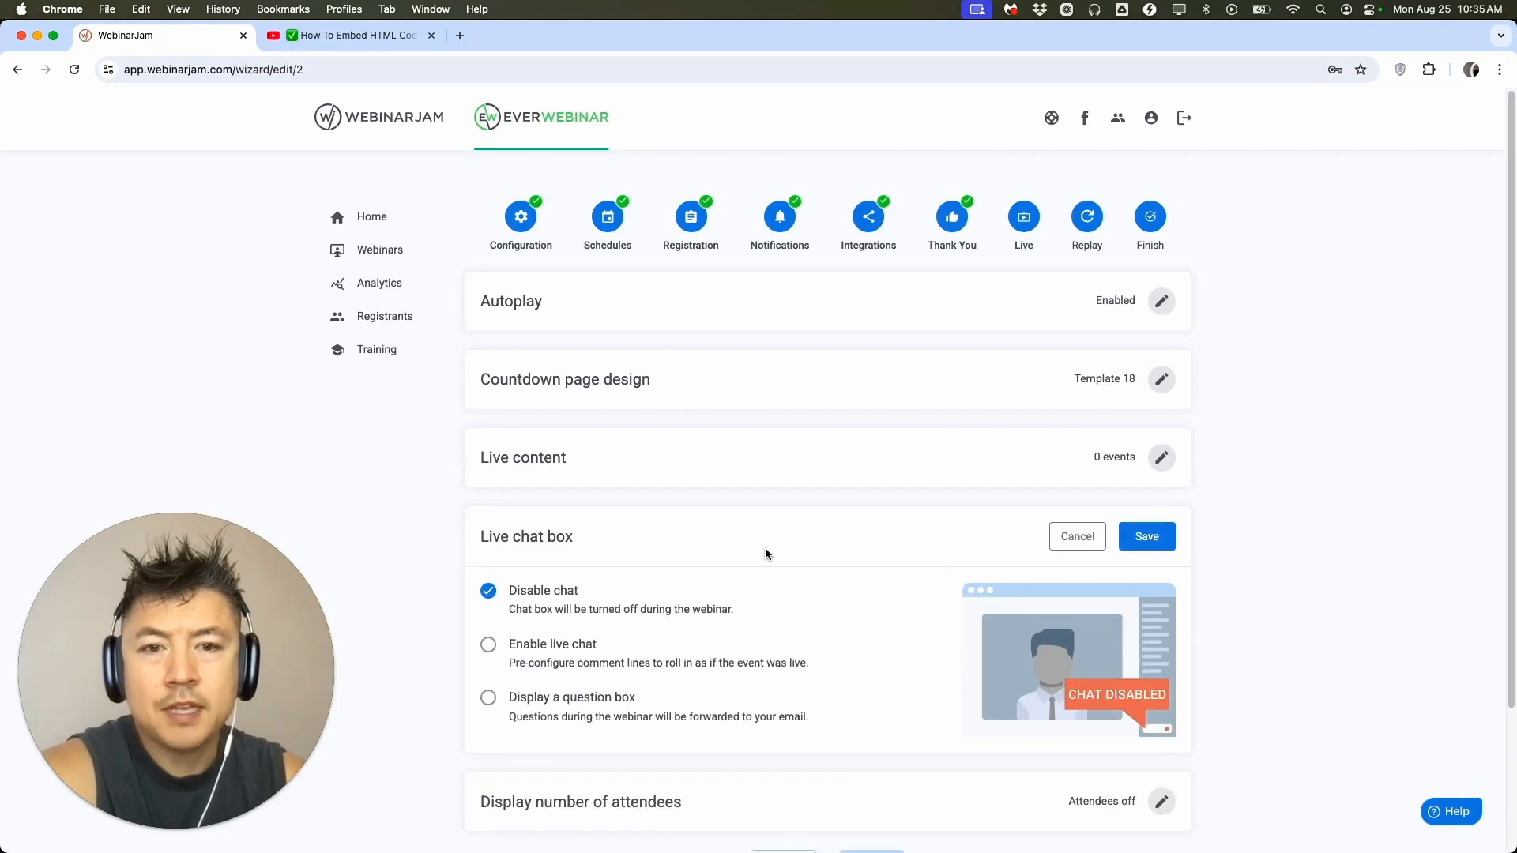
left_click(1078, 537)
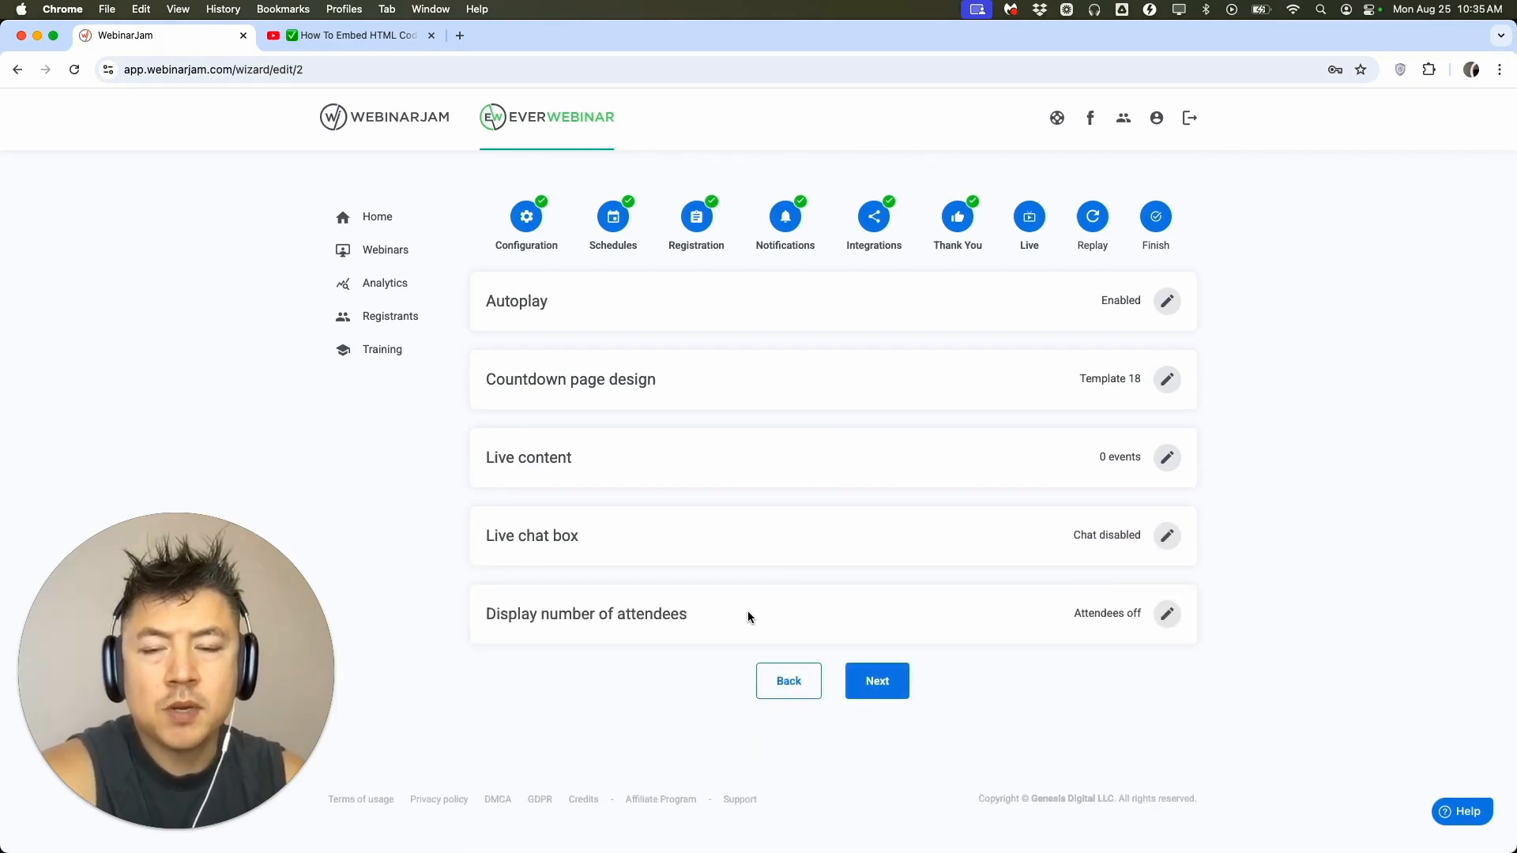
Try displaying a fixed simulated number of attendees with a fixed attendance of 30.
left_click(1169, 617)
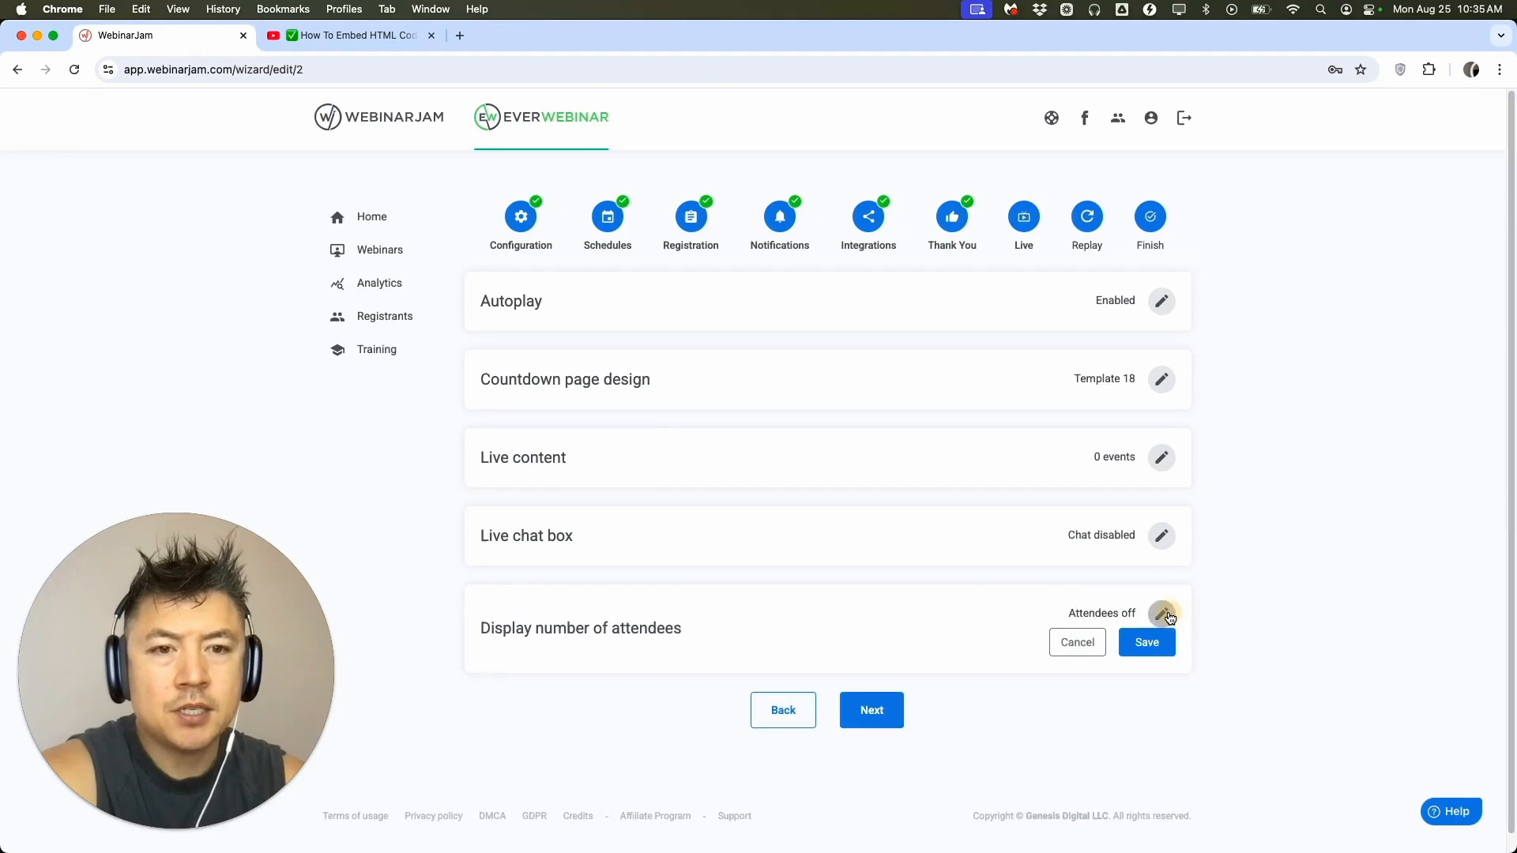
scroll(890, 636, "down", 3)
scroll(889, 641, "down", 2)
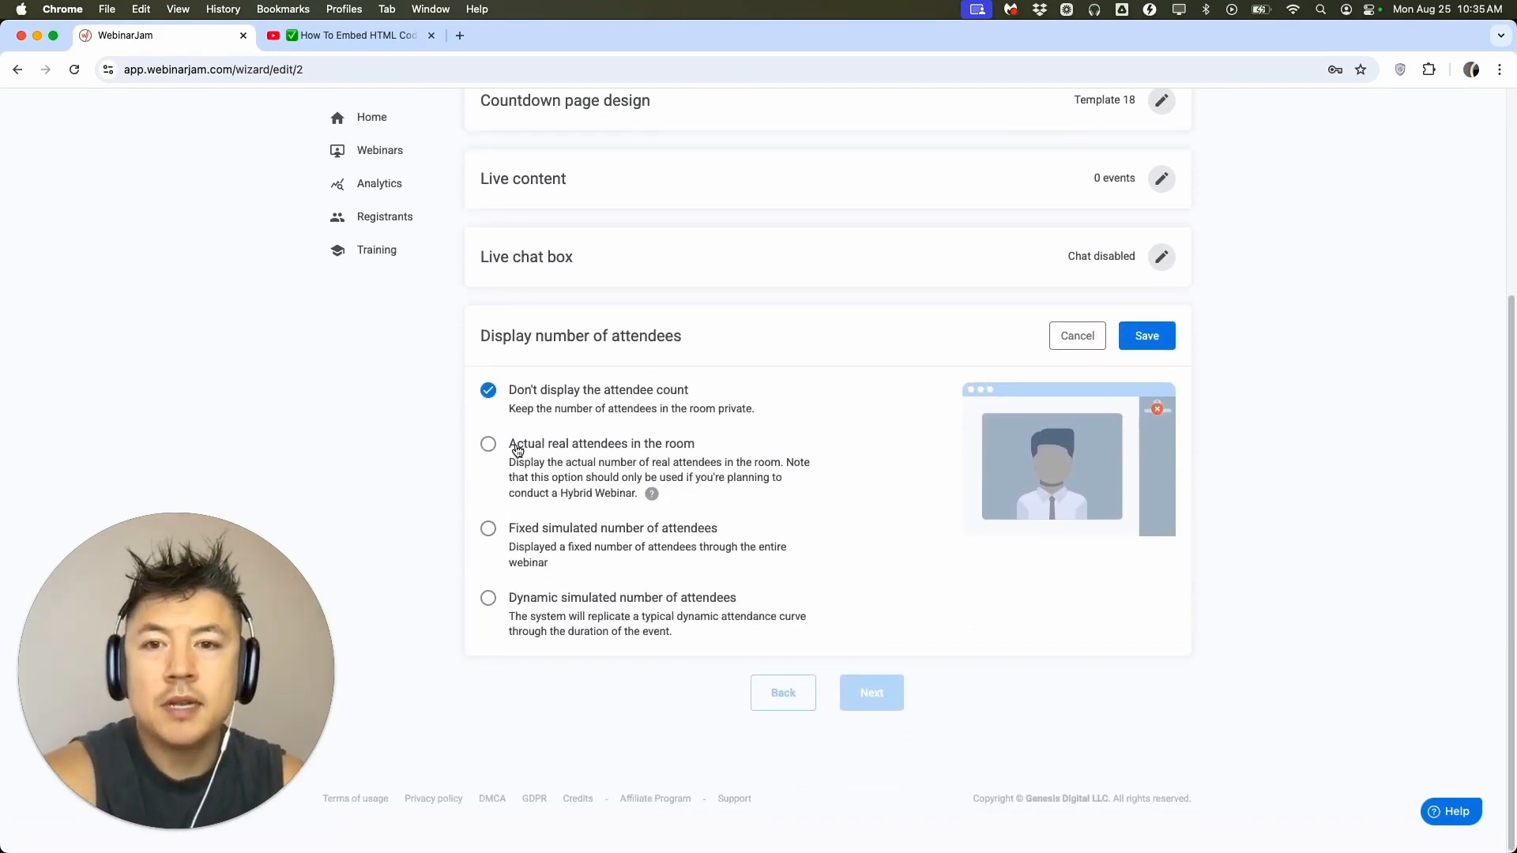
left_click(488, 530)
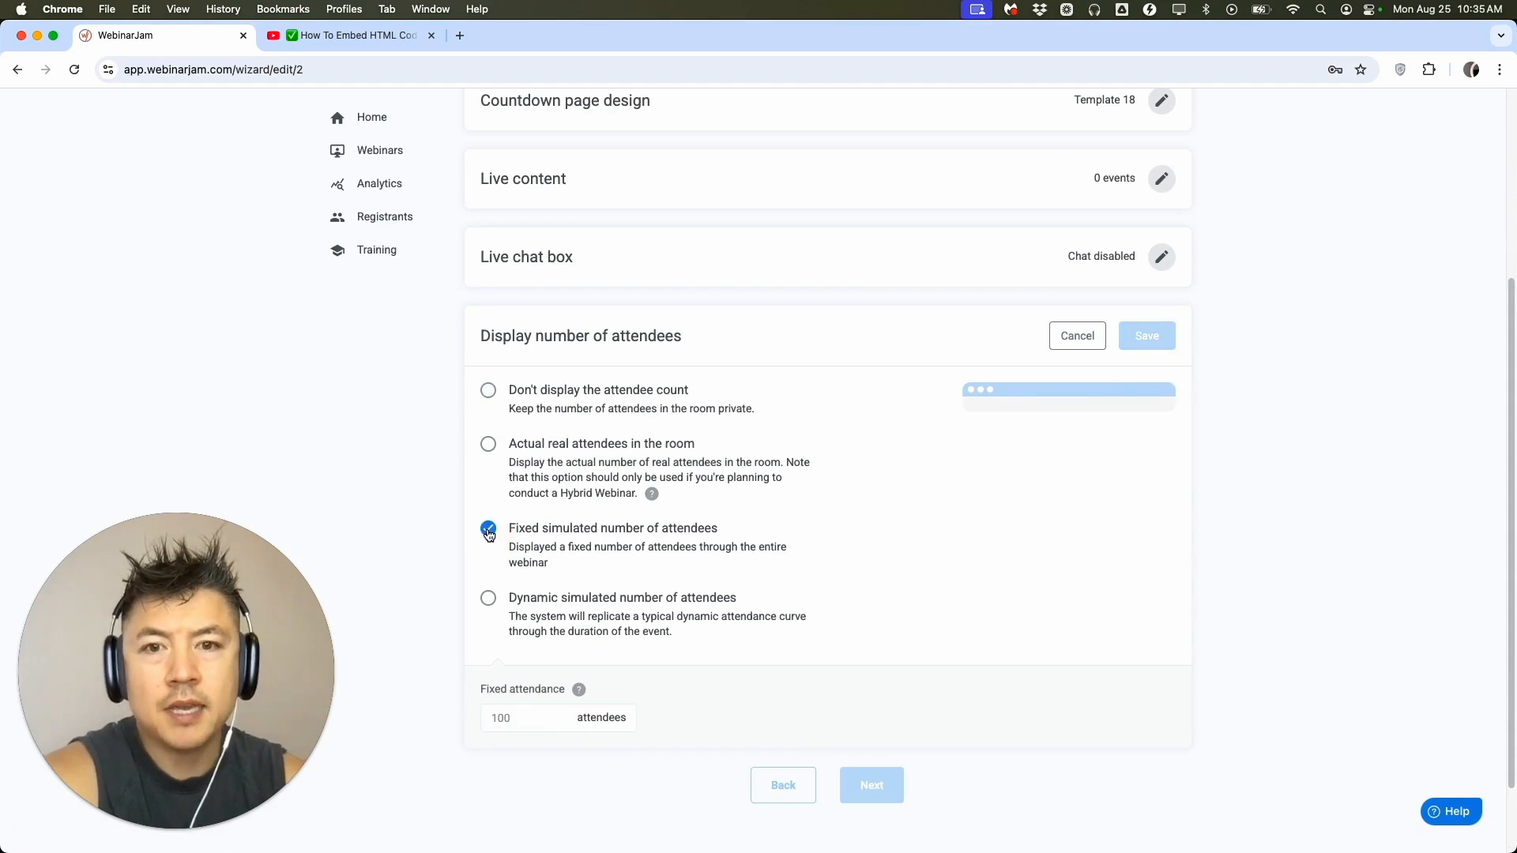
scroll(782, 575, "down", 1)
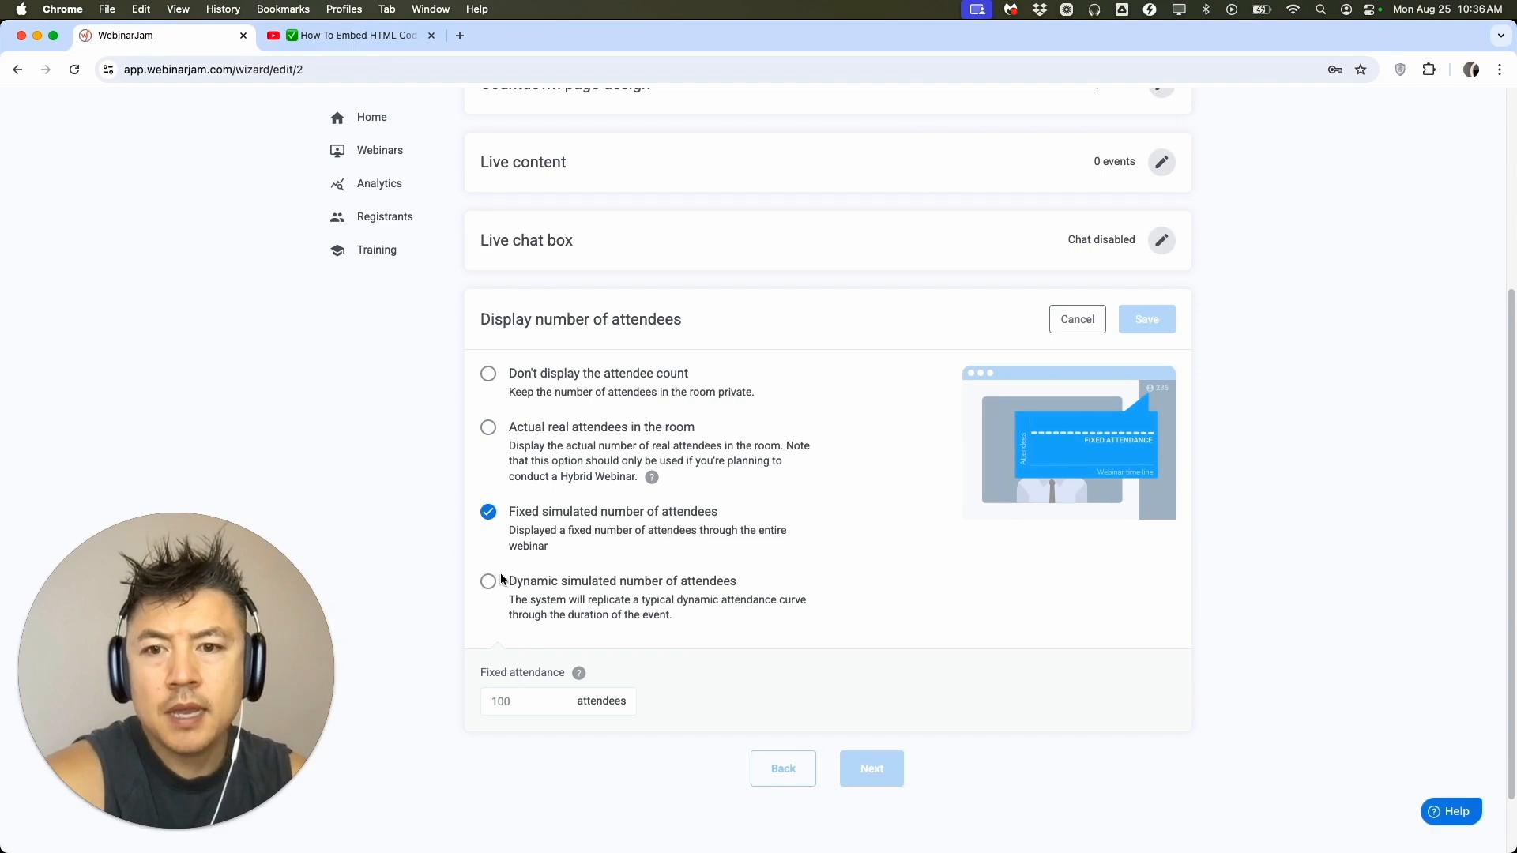
left_click(521, 699)
type("30")
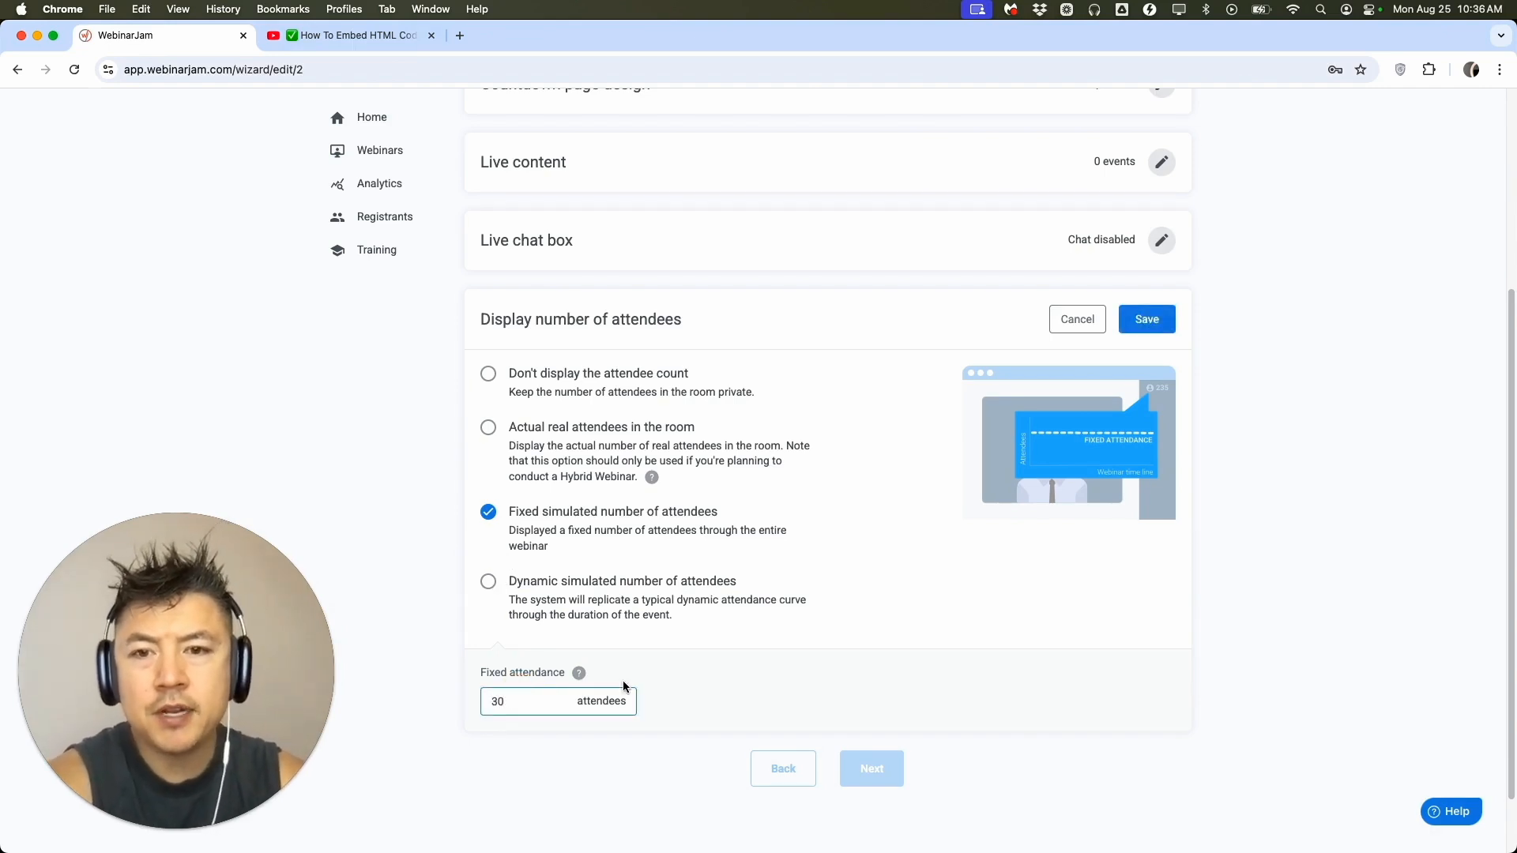
Display a dynamic simulated number of attendees with a dynamic attendance of 100 and save it.
left_click(490, 582)
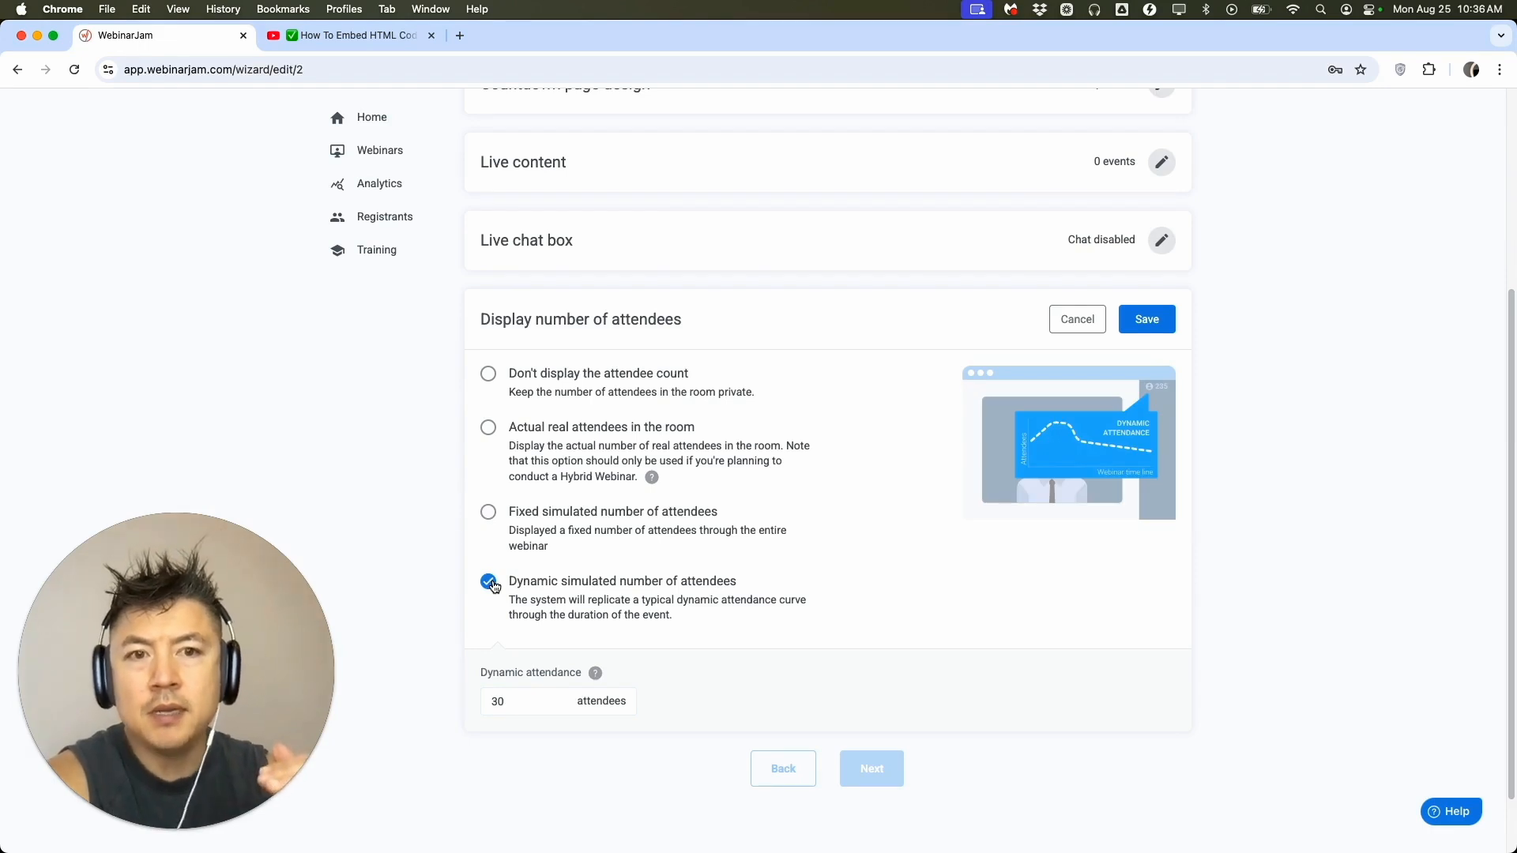
double_click(522, 704)
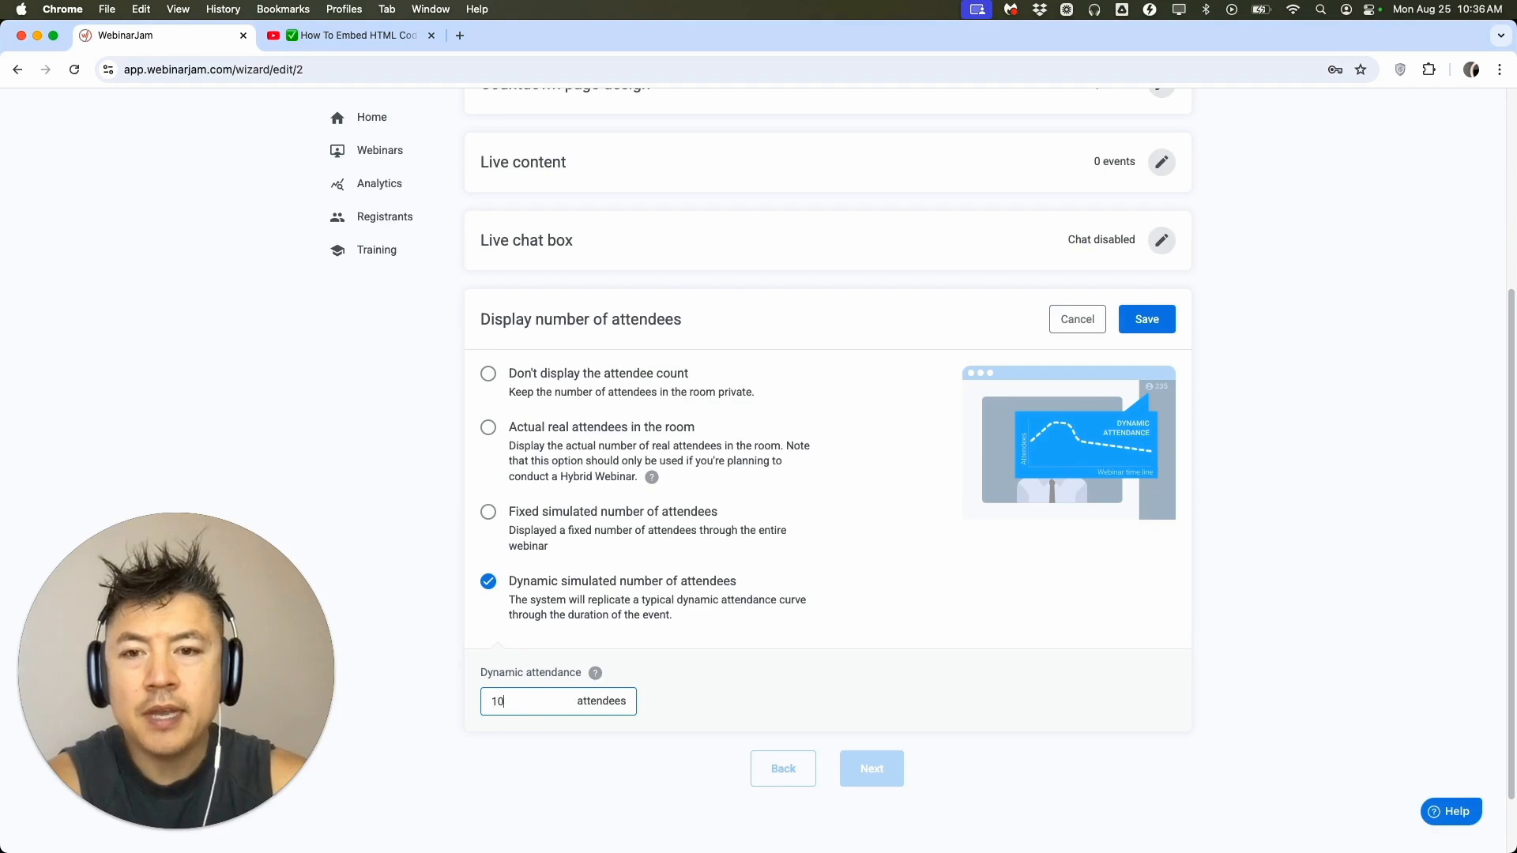
left_click(735, 638)
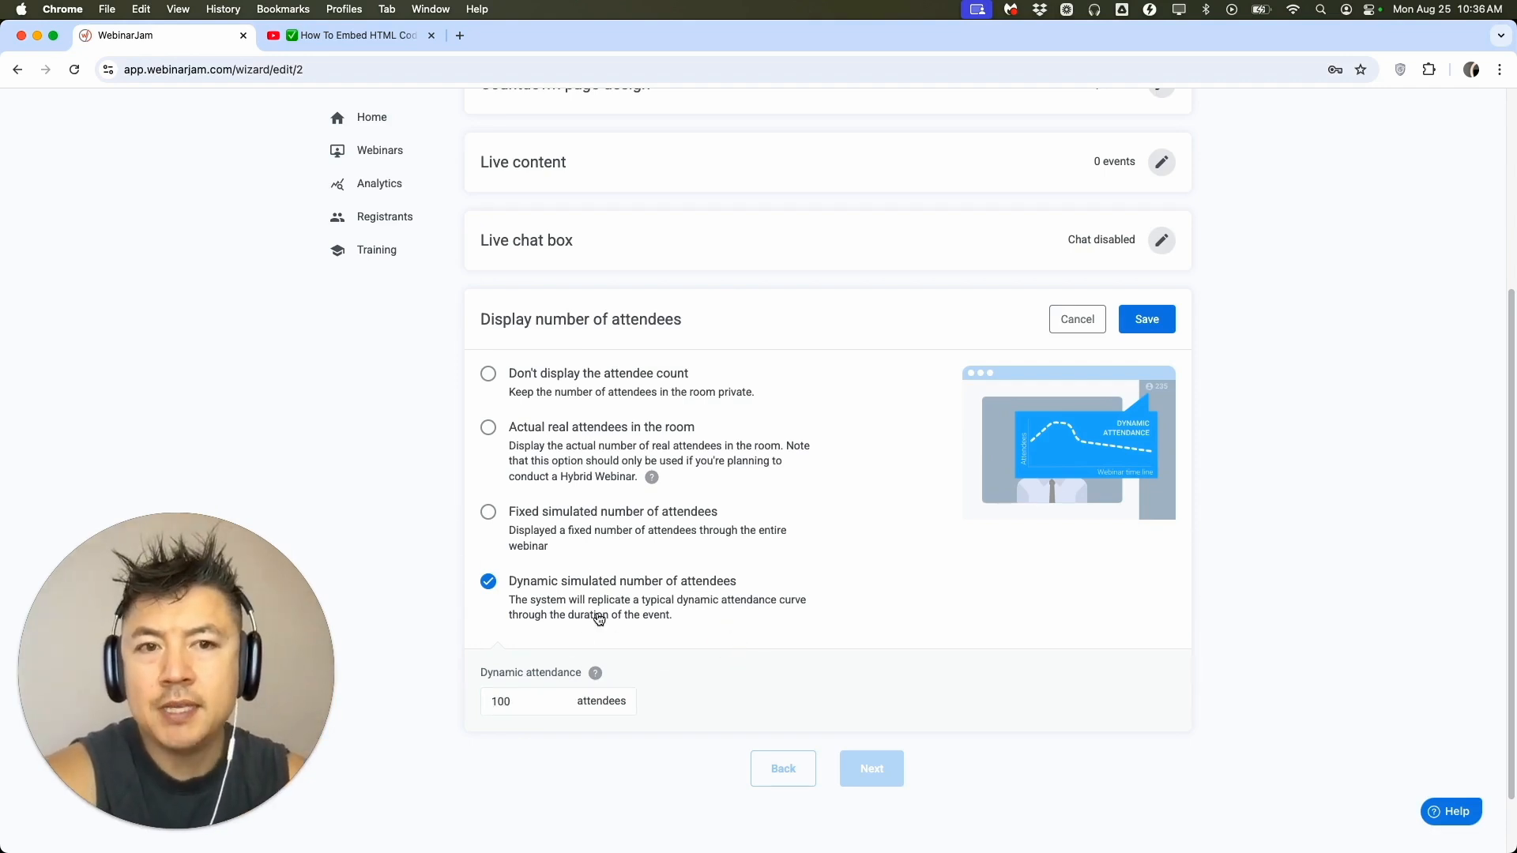
left_click(1159, 329)
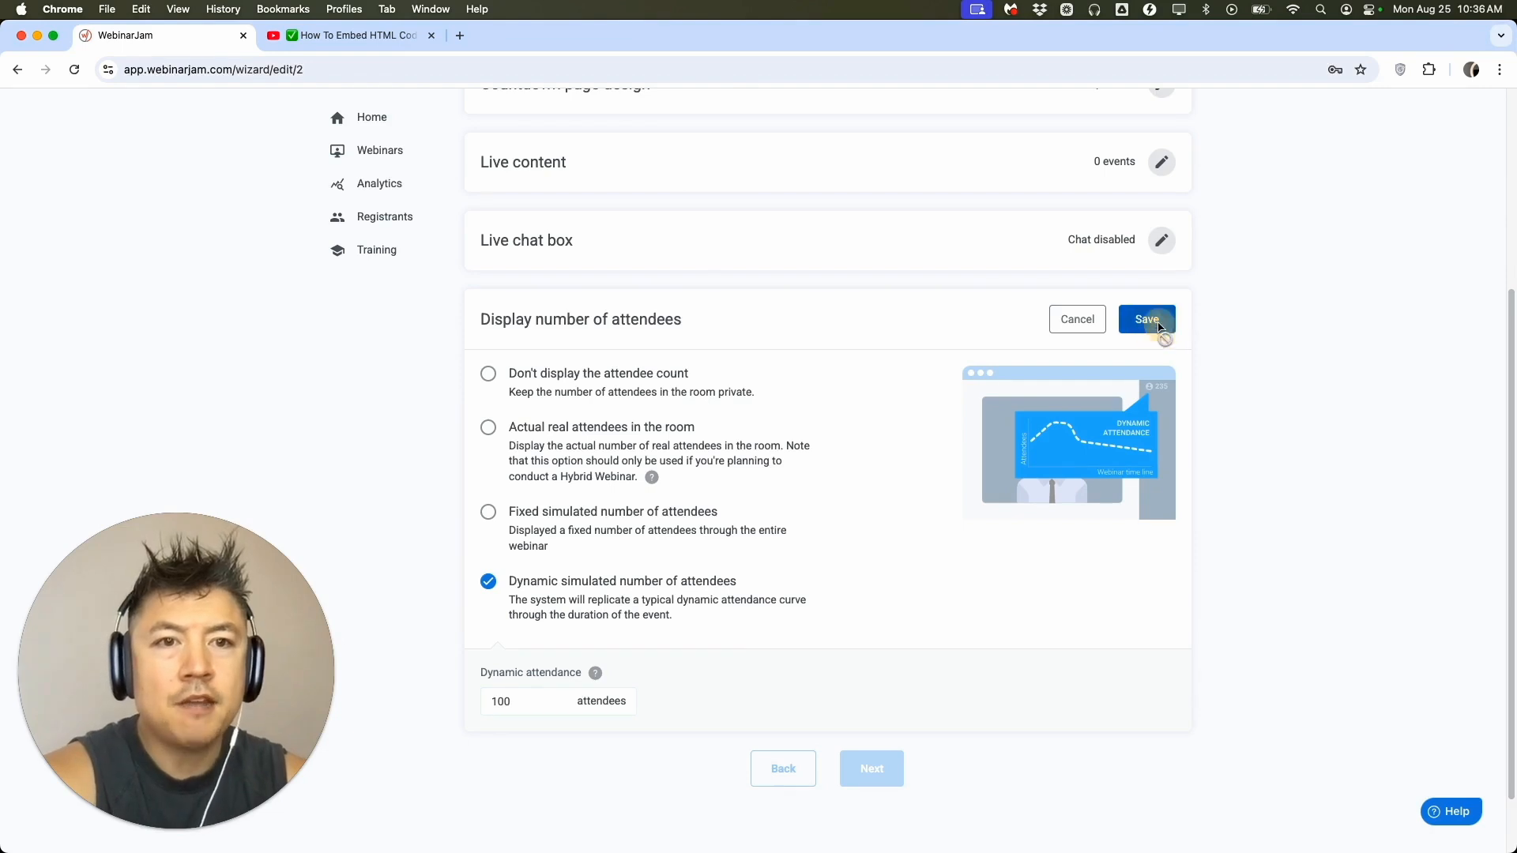
Proceed to the Replay stage, allow users to use the player controls and save the replay controls.
left_click(881, 681)
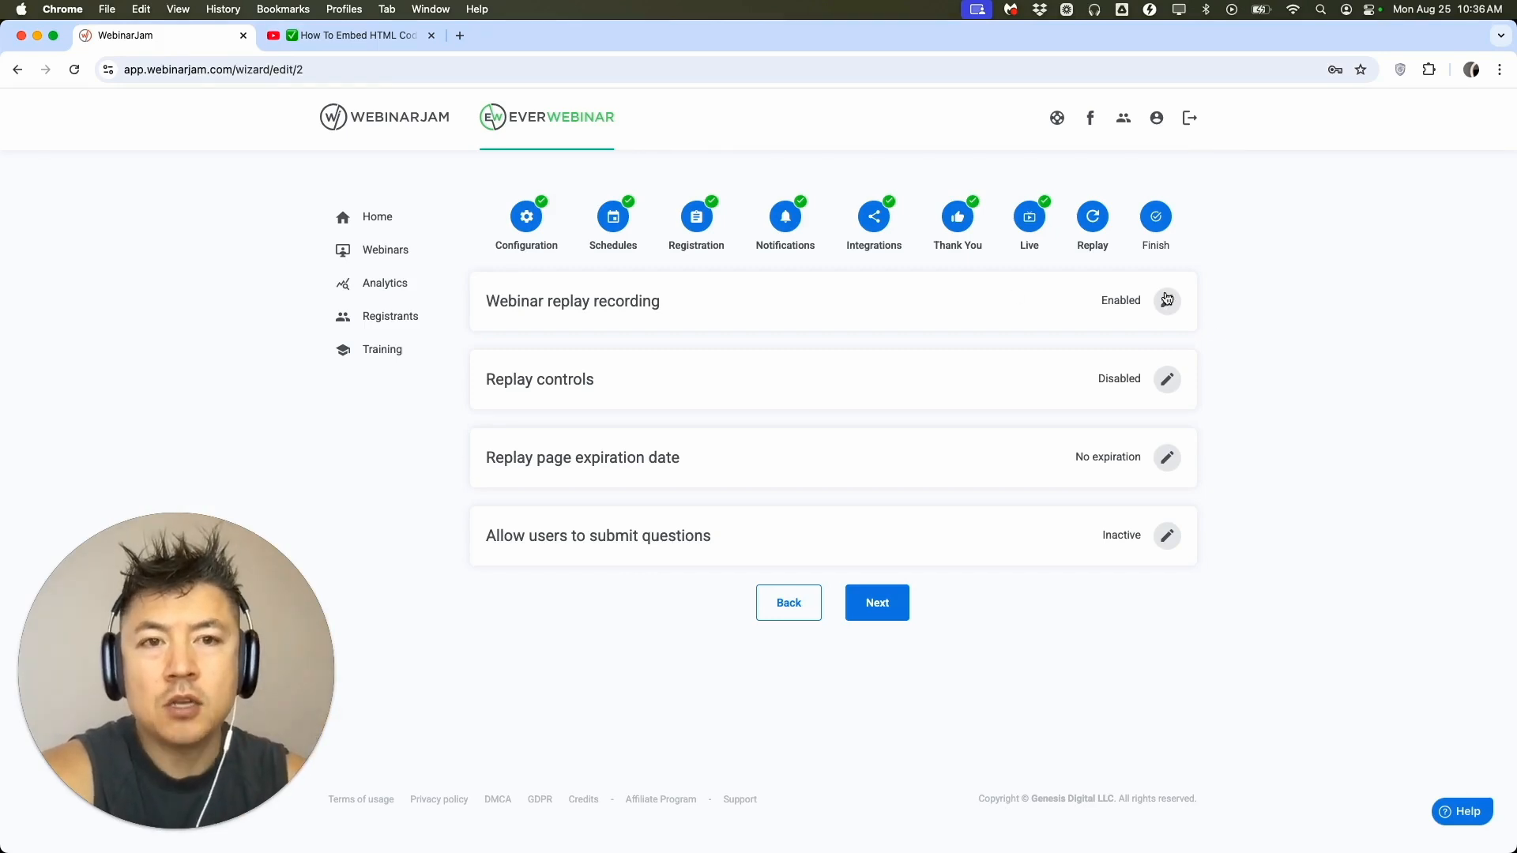
left_click(1168, 379)
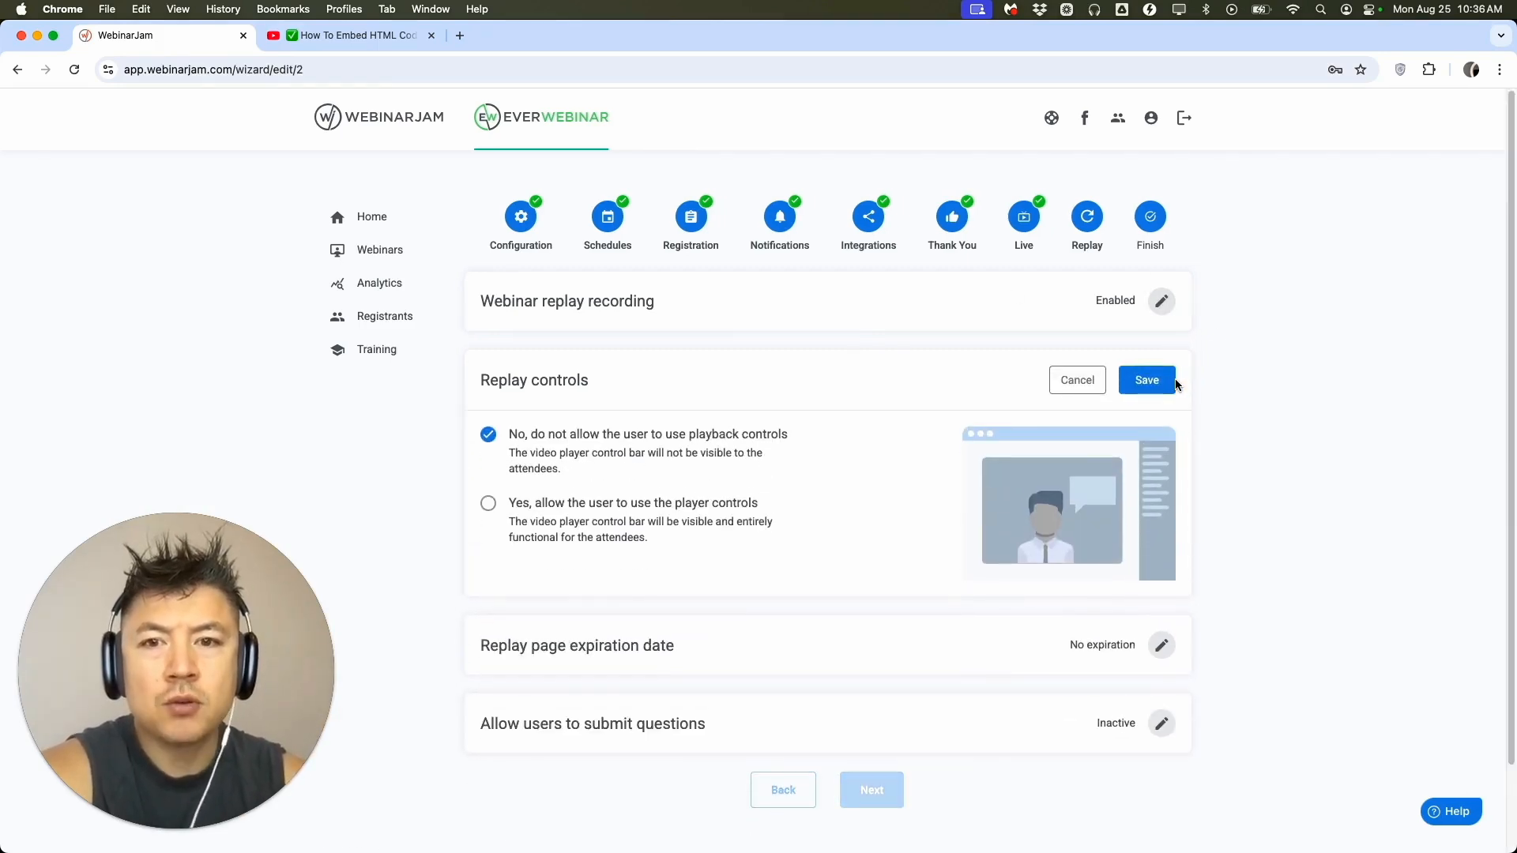
left_click(489, 506)
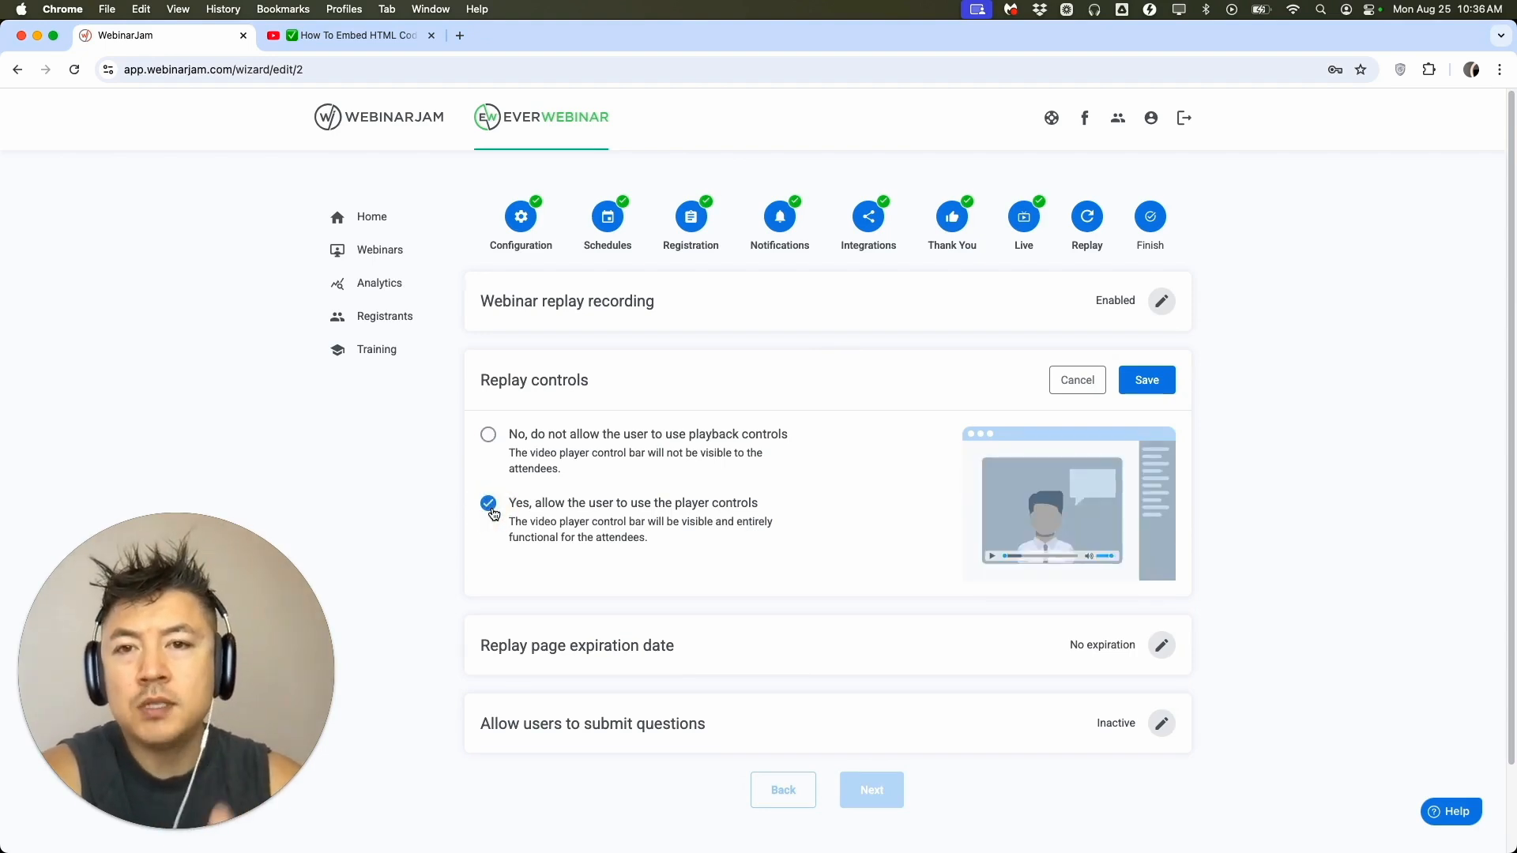
left_click(1144, 381)
Set the replay page to expire 36 hours after the live session and save the expiration date.
left_click(1166, 458)
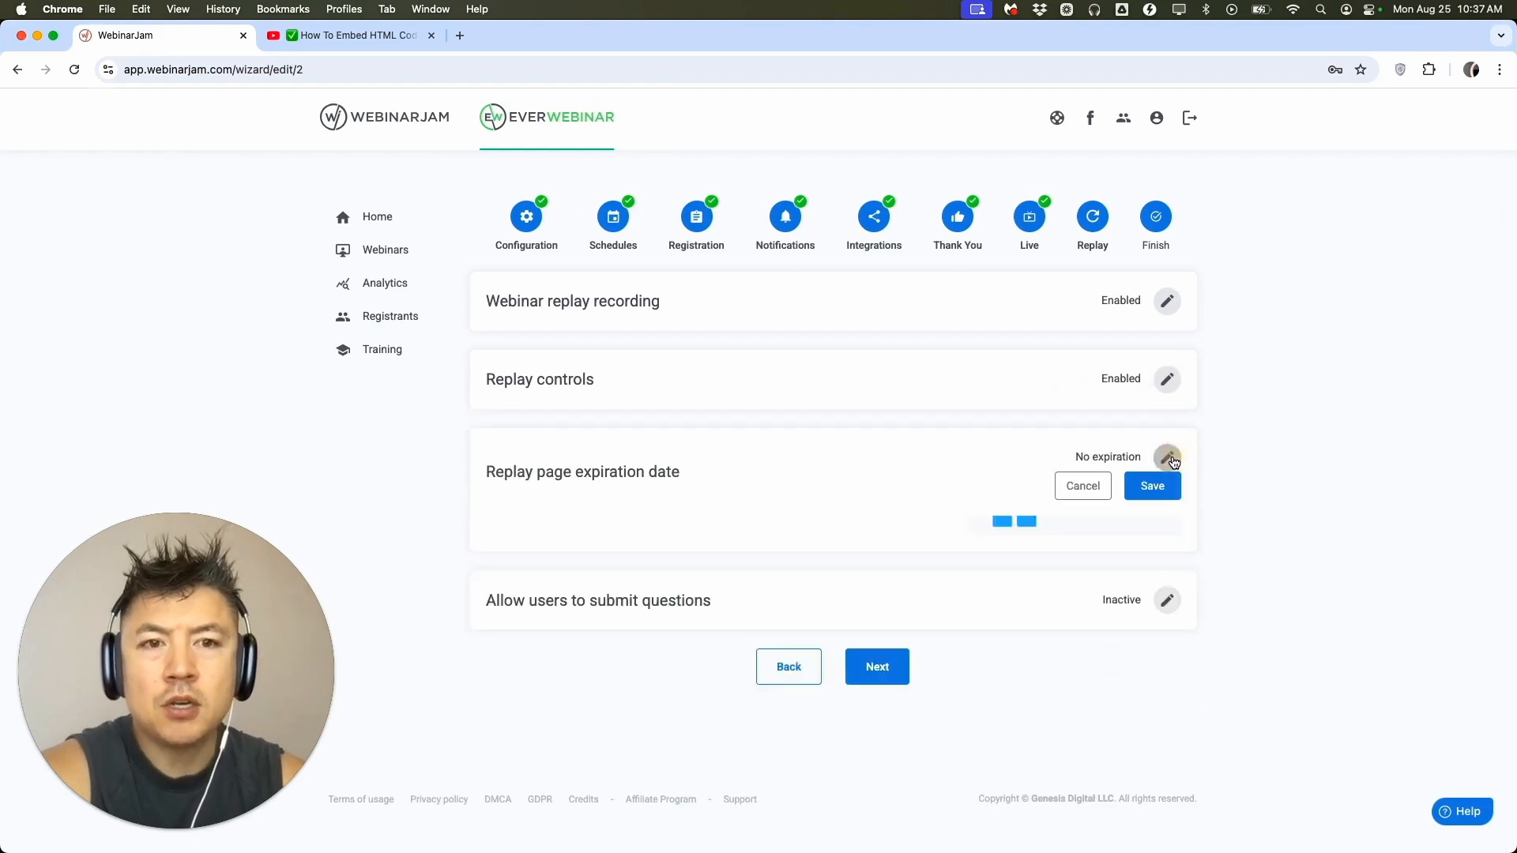
left_click(489, 567)
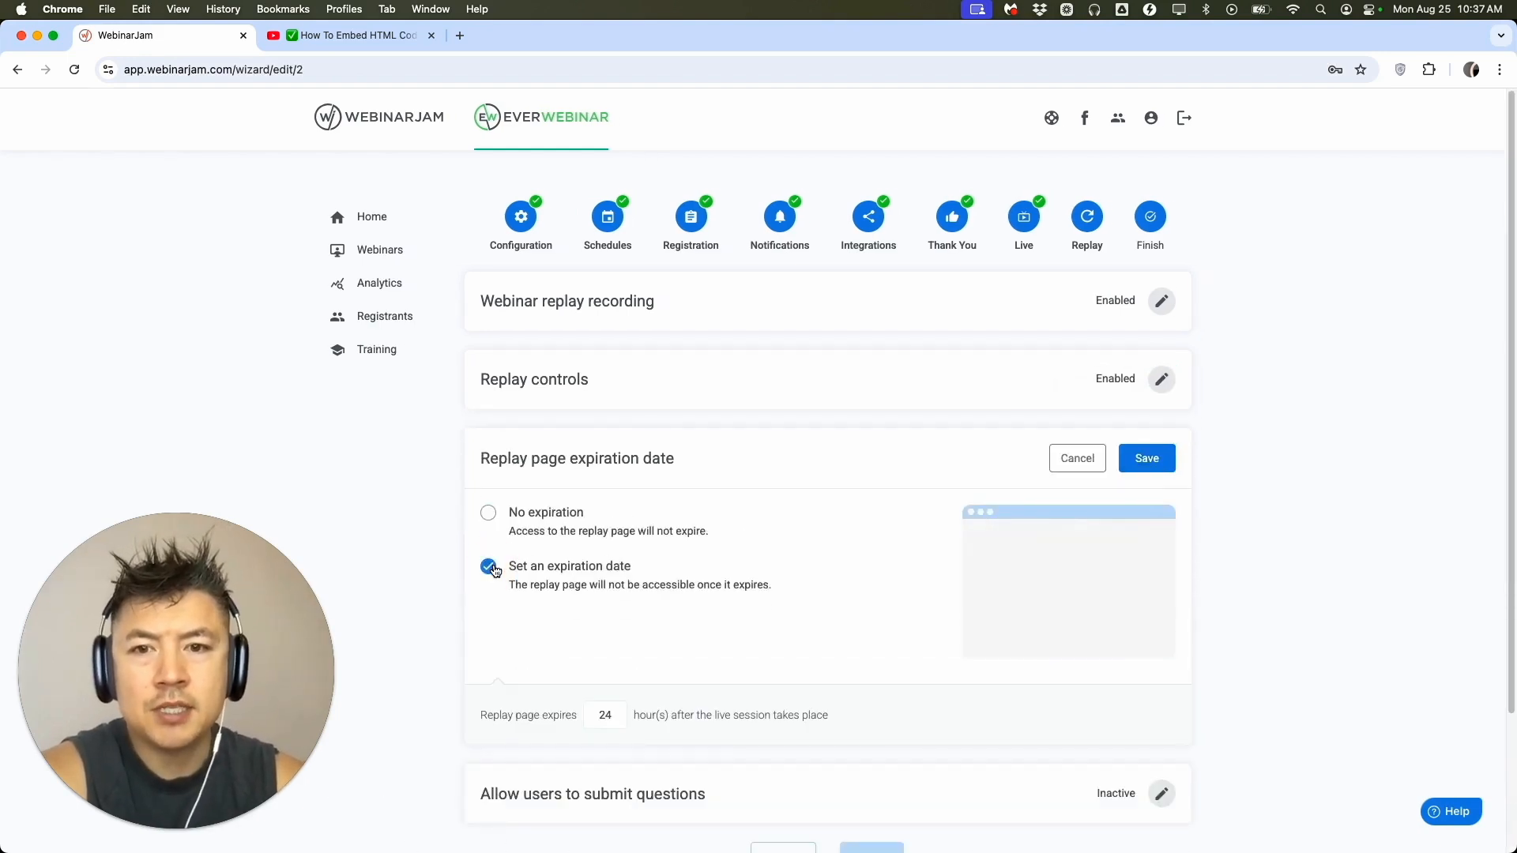
double_click(604, 716)
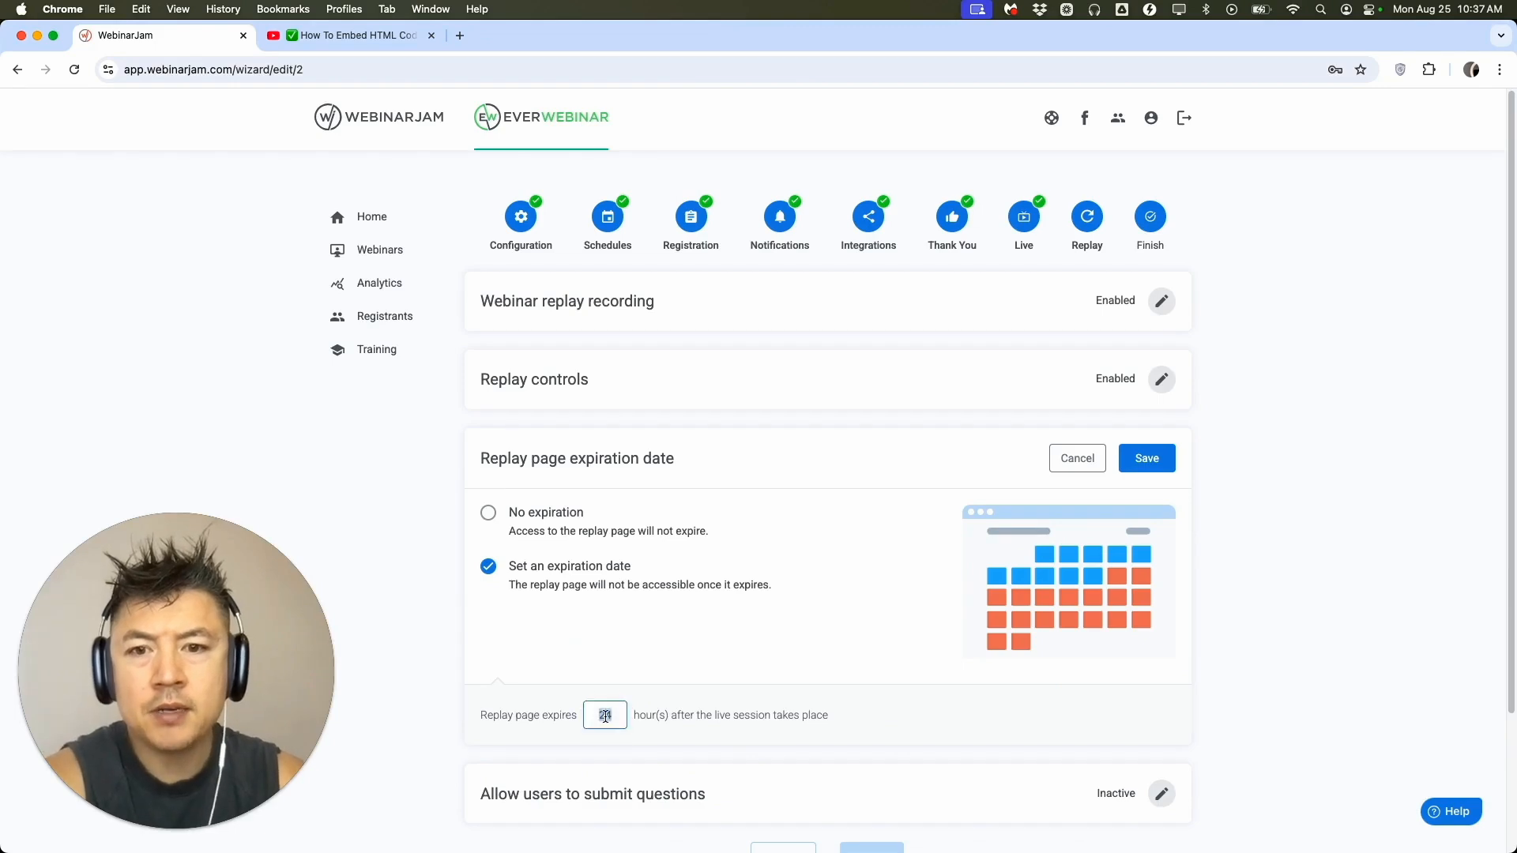
type("36")
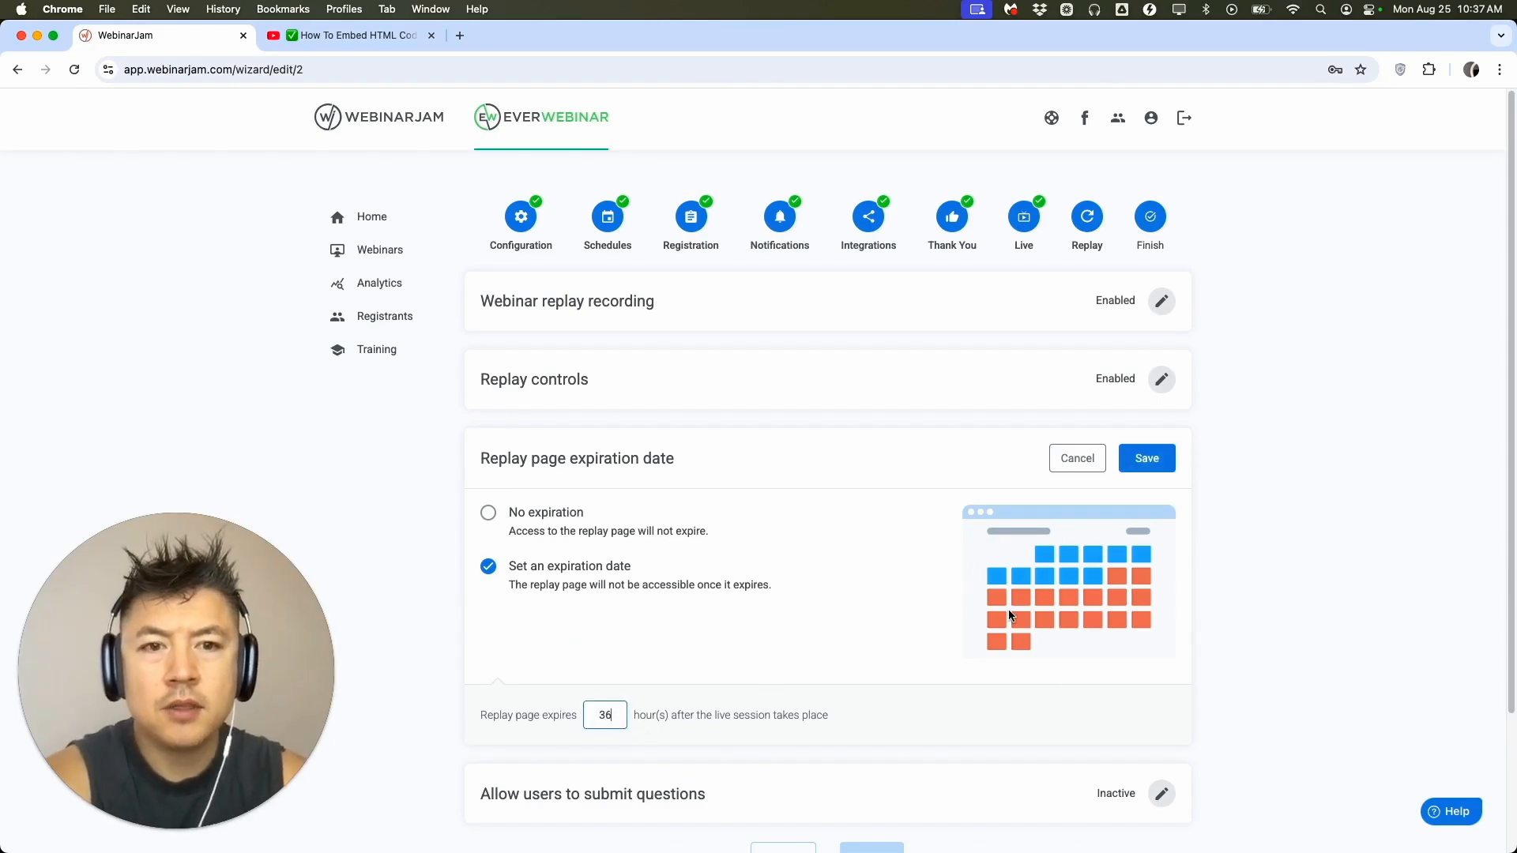
left_click(1155, 468)
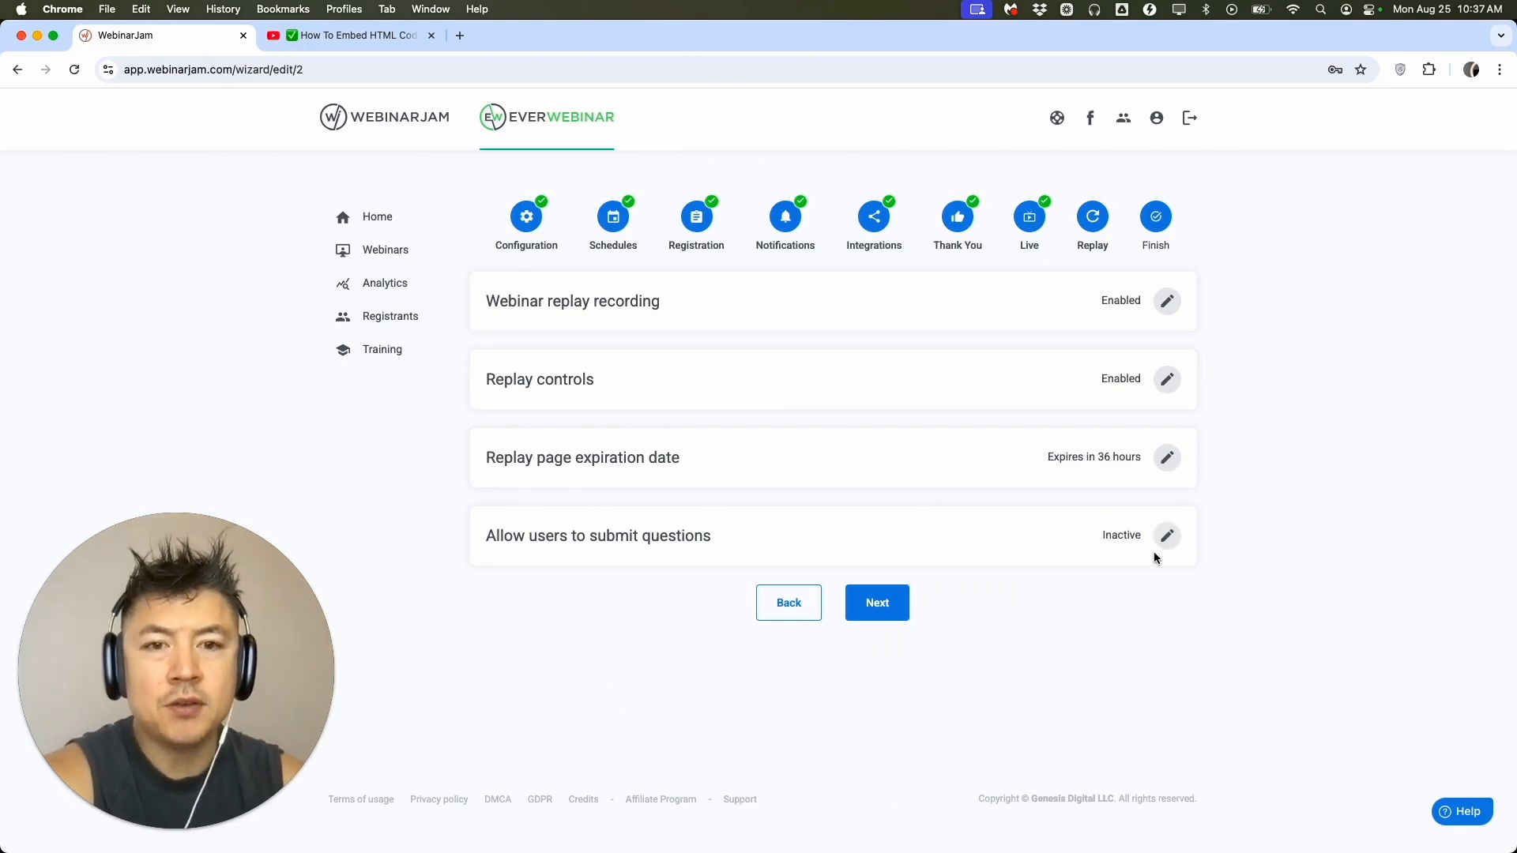
Finish the webinar setup, go to the dashboard and open the webinar's links.
left_click(901, 604)
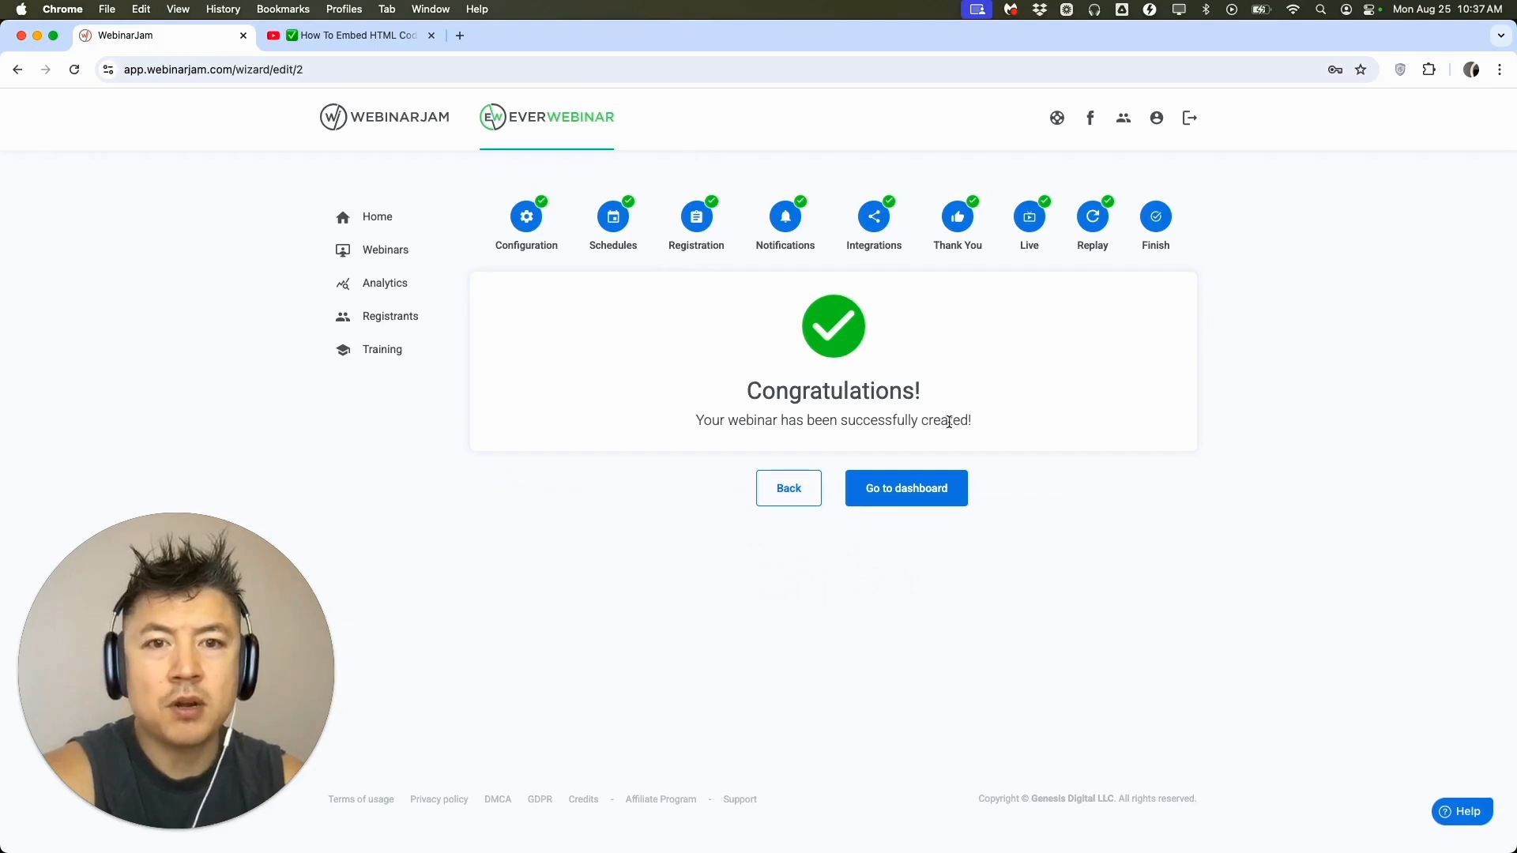
left_click(941, 486)
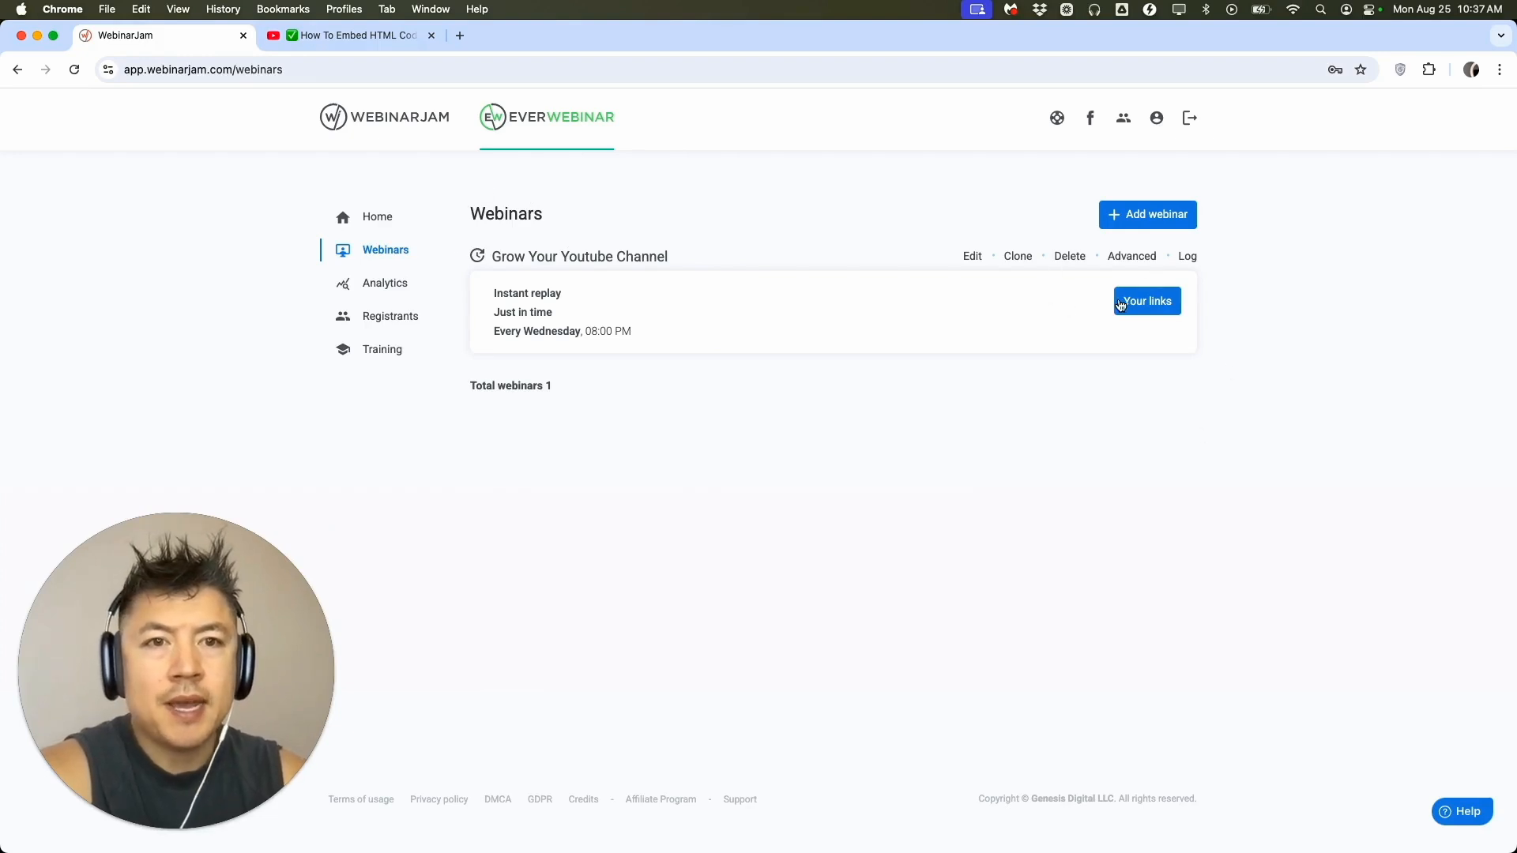
left_click(1152, 300)
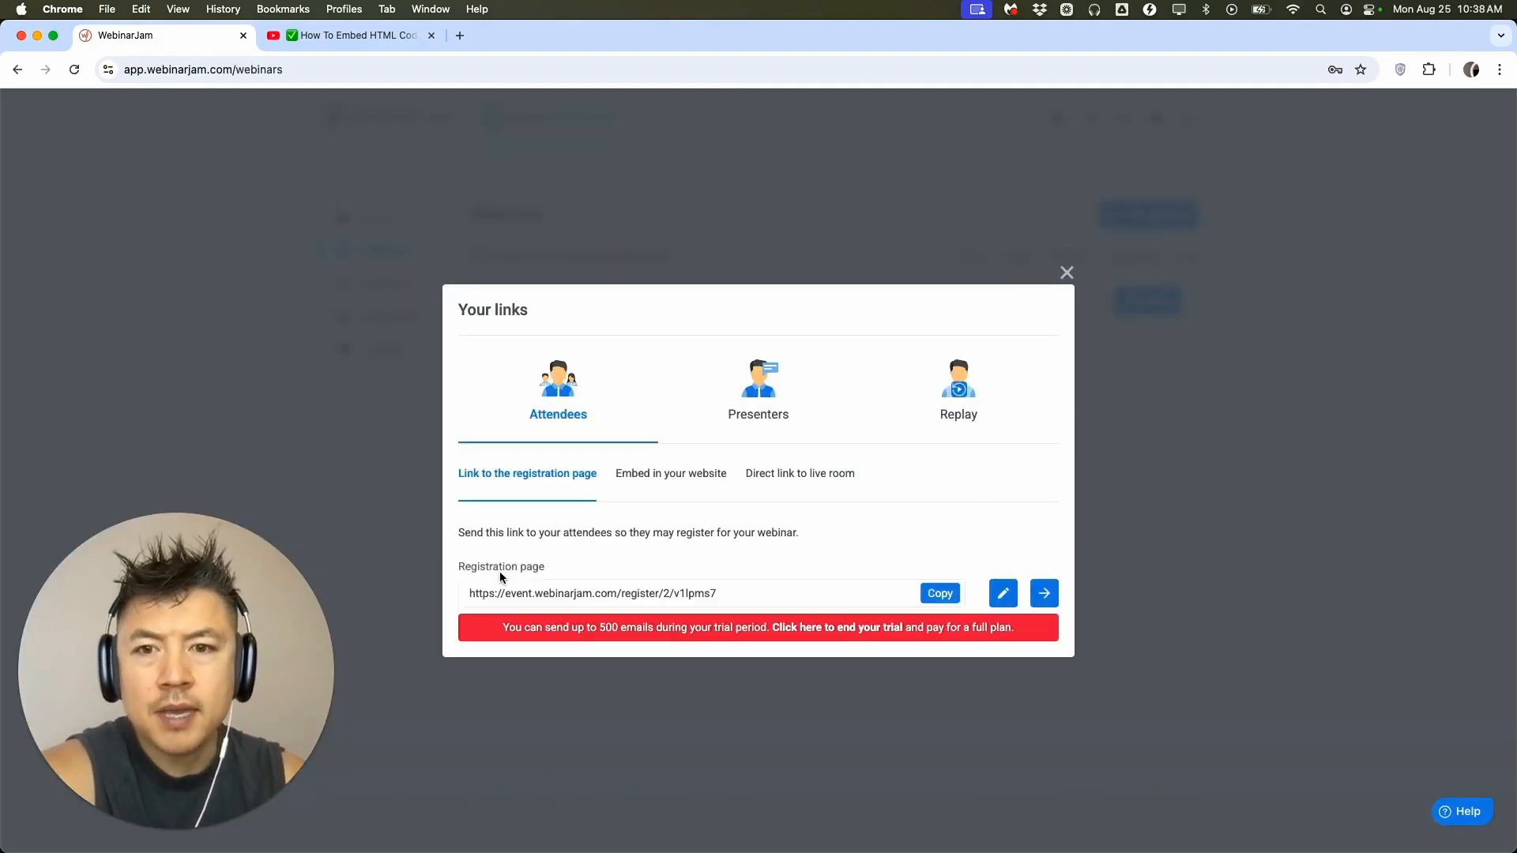
Copy the attendees' registration page link and select its full URL.
left_click(934, 594)
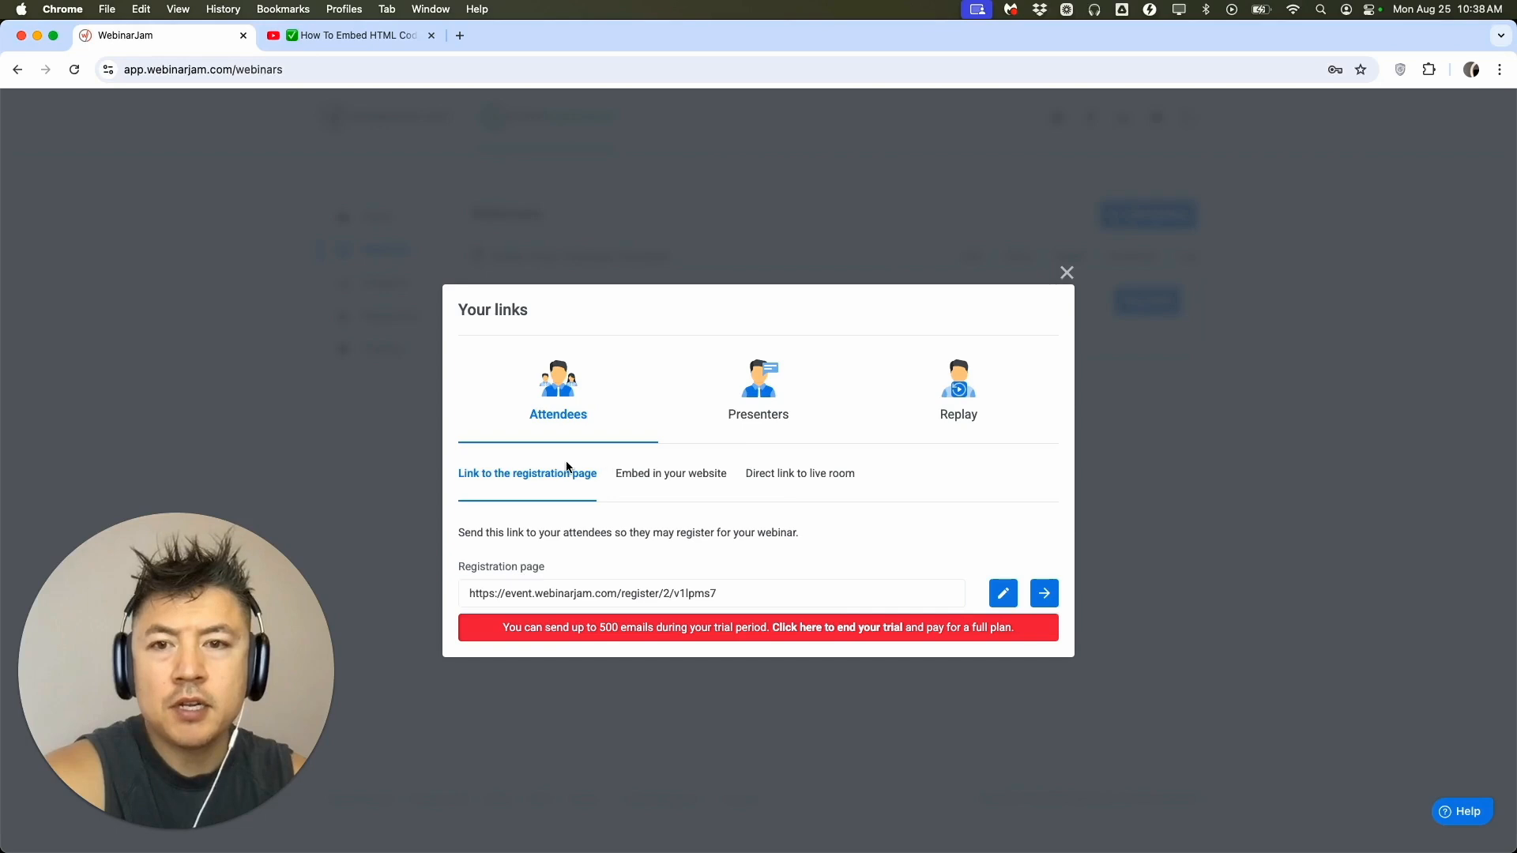
double_click(713, 593)
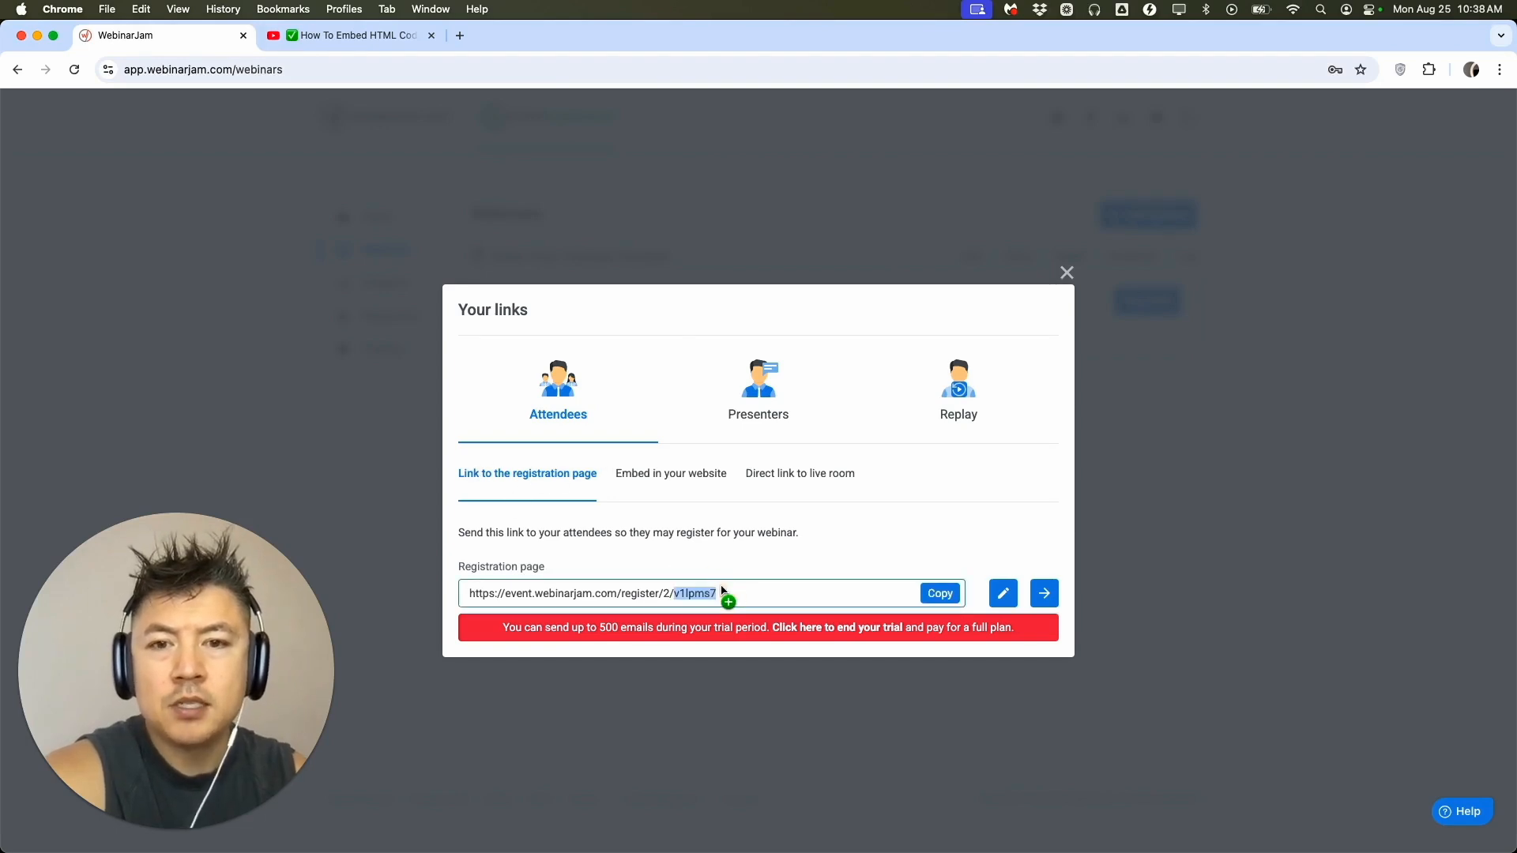
triple_click(720, 593)
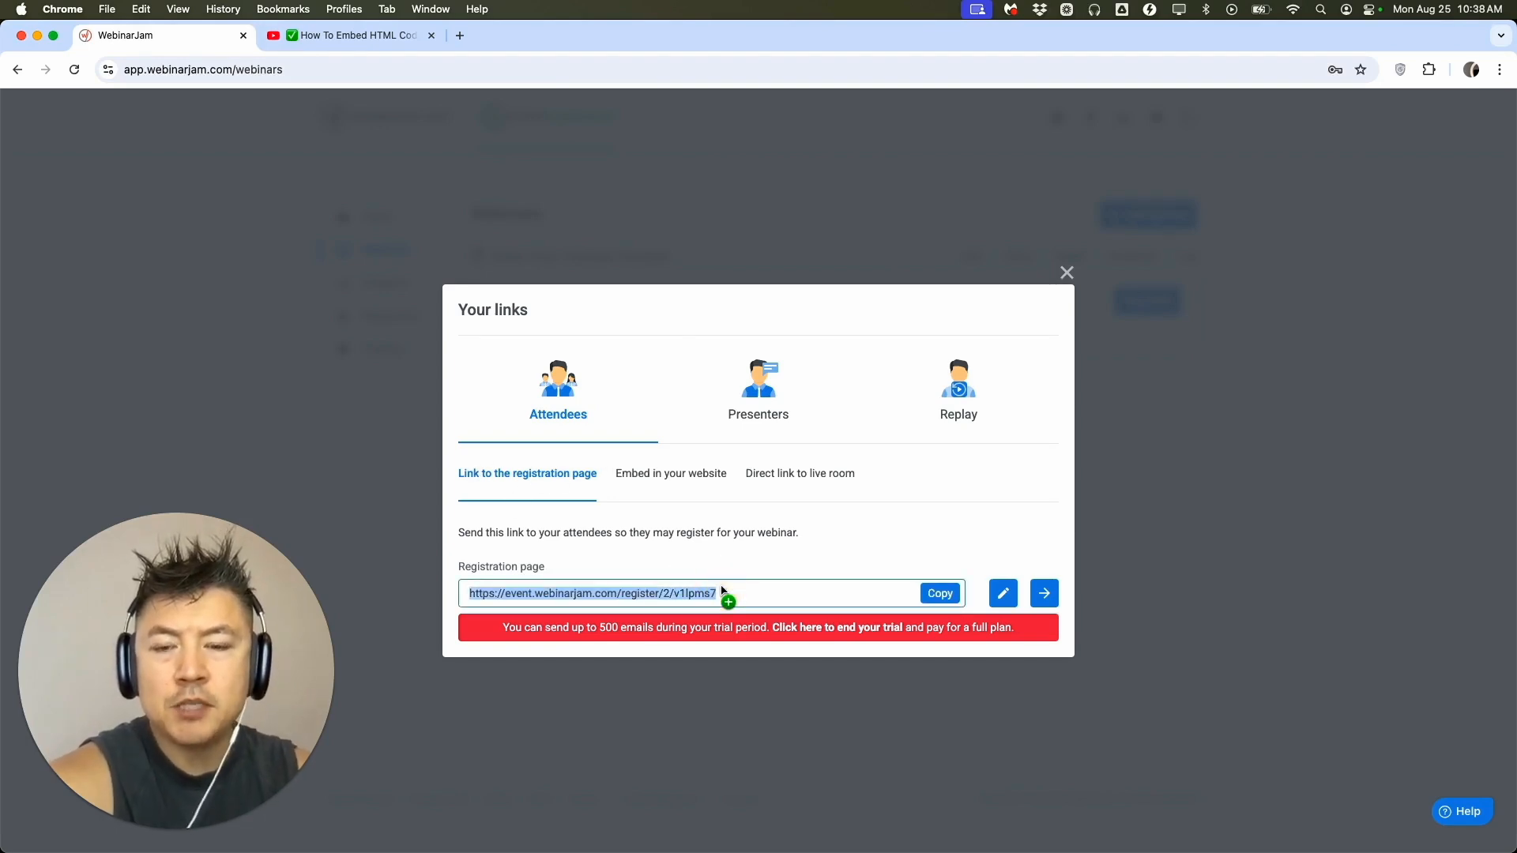